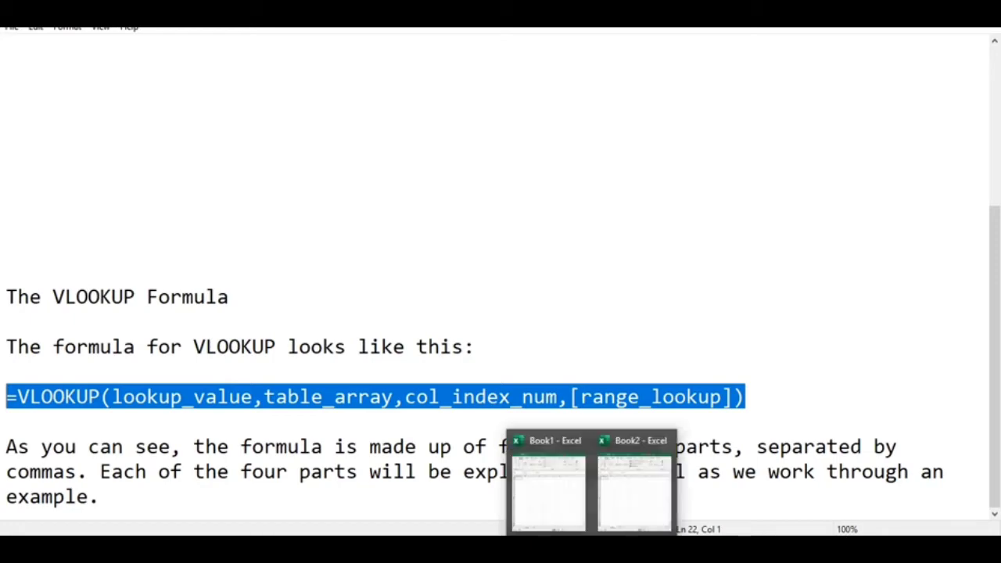
Put the Book1 and Book2 windows side by side and make Book1 active
{"action": "left_click", "coordinate": [542, 504]}
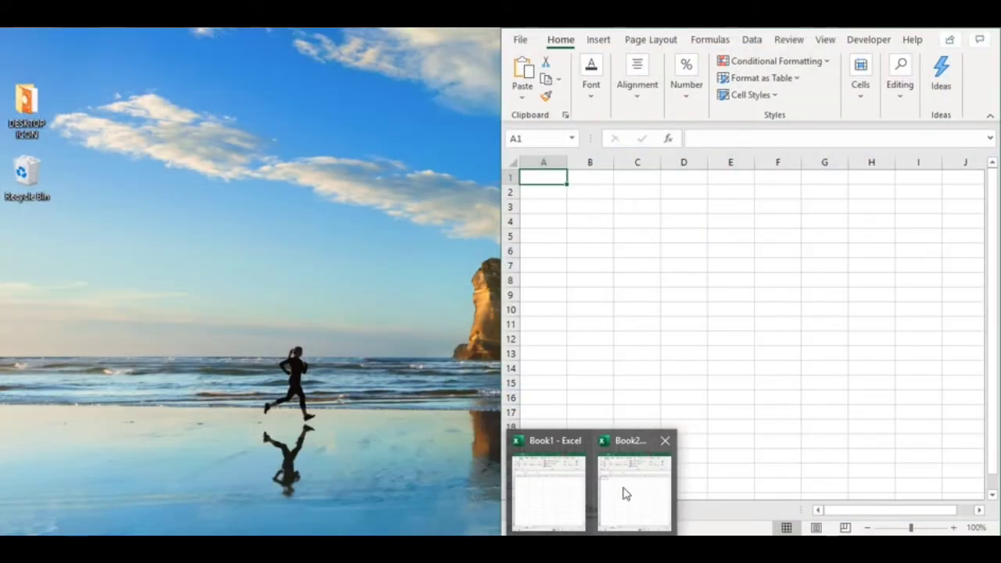
{"action": "left_click", "coordinate": [625, 494]}
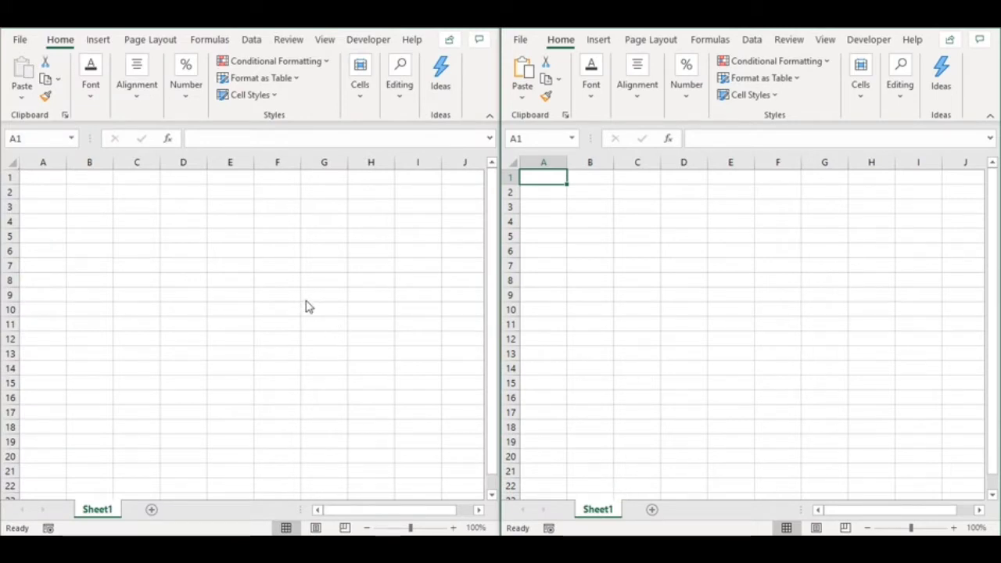
{"action": "key", "text": "alt+Tab"}
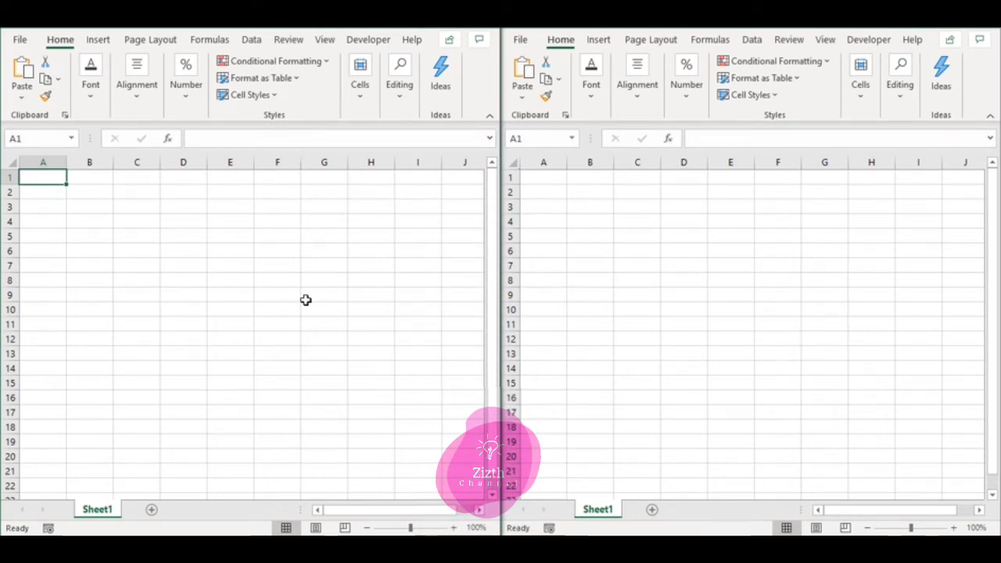
Enter the ACCOUNT NUMBER heading in A1 and autofit column A to it
{"action": "type", "text": "ACCOUNT NU"}
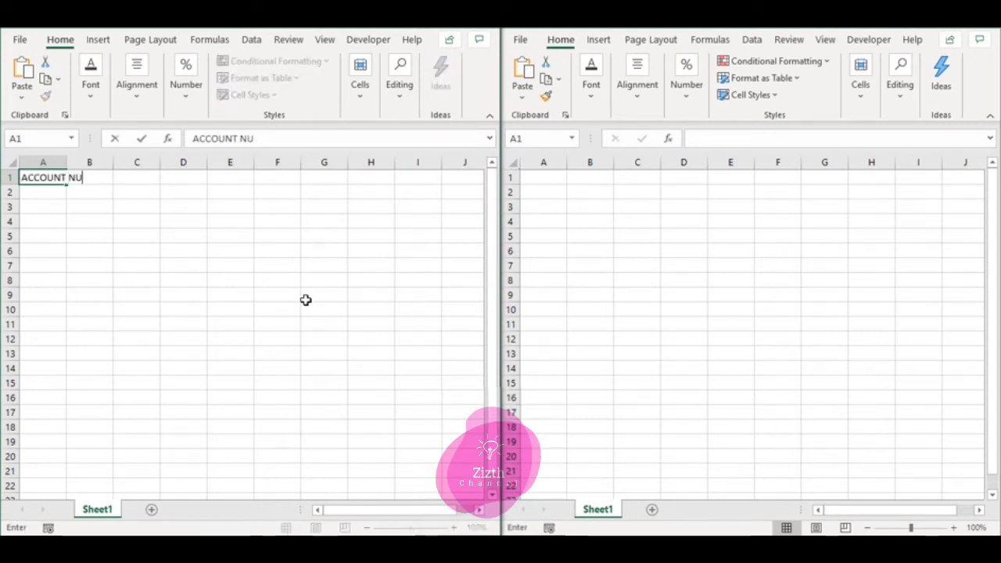
{"action": "type", "text": "MBER"}
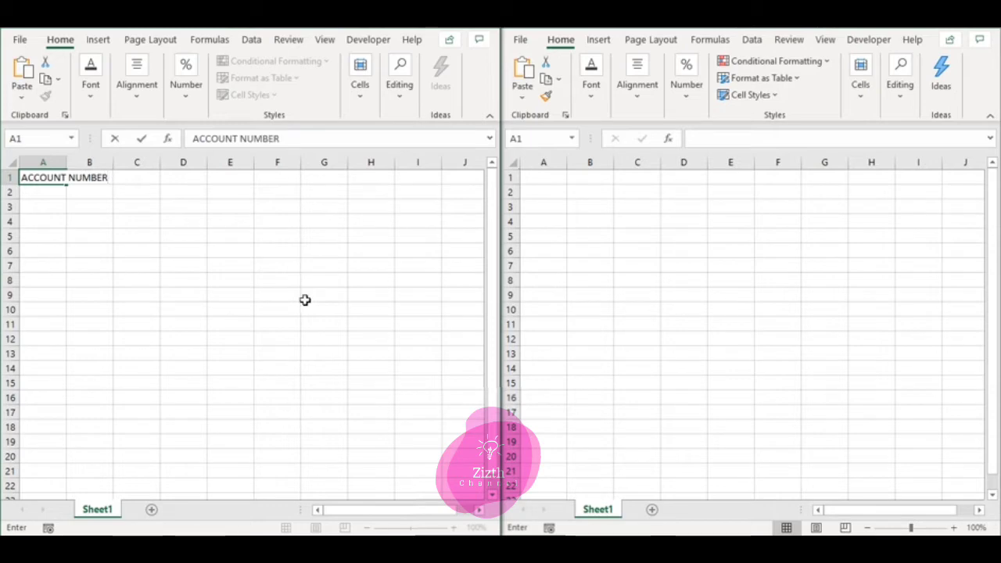
{"action": "left_click", "coordinate": [61, 162]}
{"action": "double_click", "coordinate": [66, 163]}
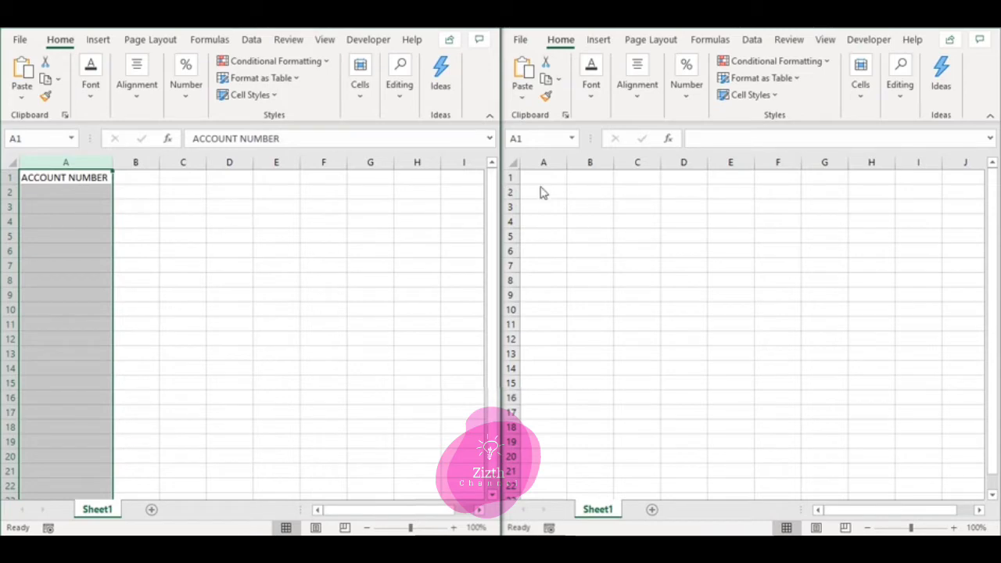
Enter account numbers 12345678 and 23456789, fixing the second in the formula bar
{"action": "left_click", "coordinate": [79, 190]}
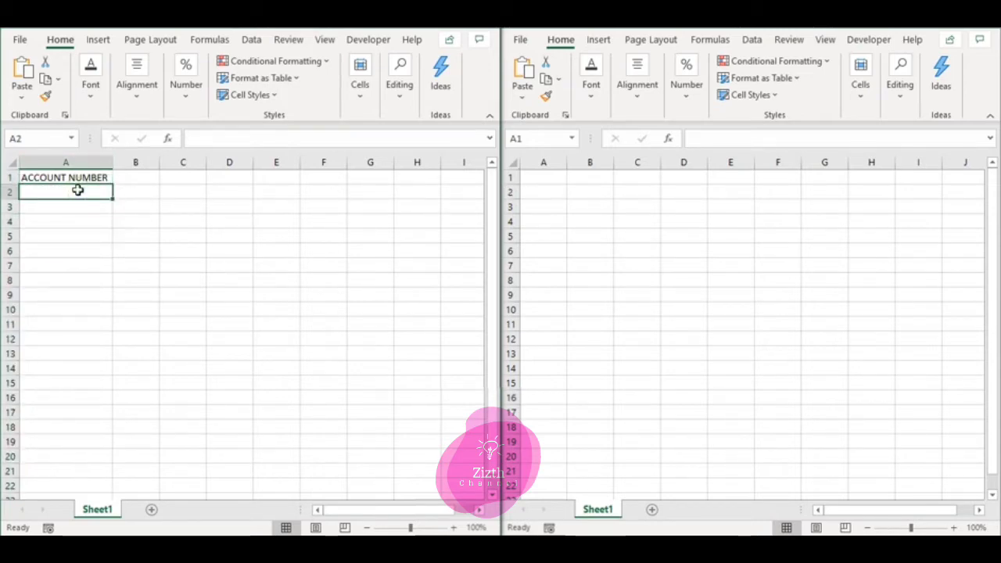
{"action": "type", "text": "1"}
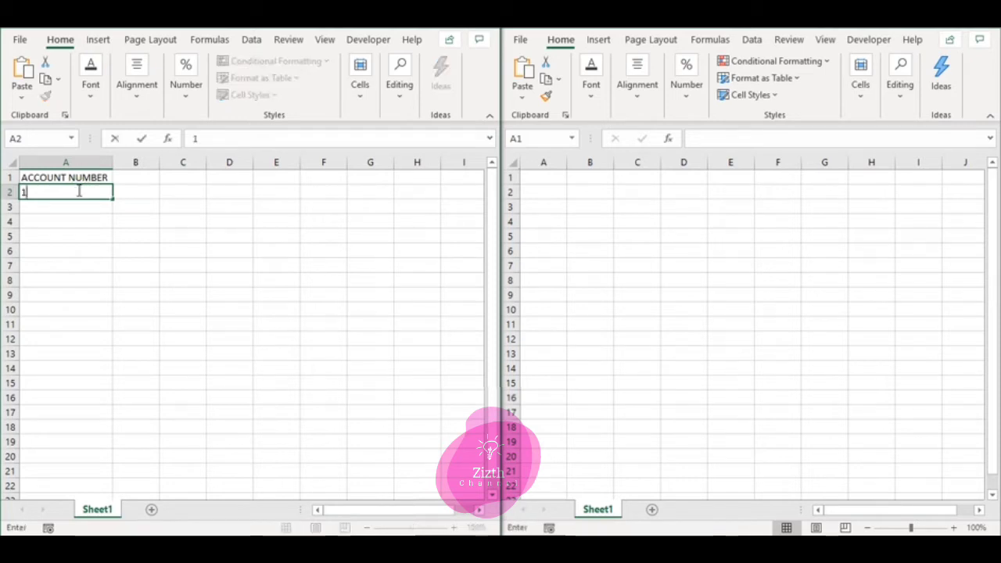
{"action": "type", "text": "234567"}
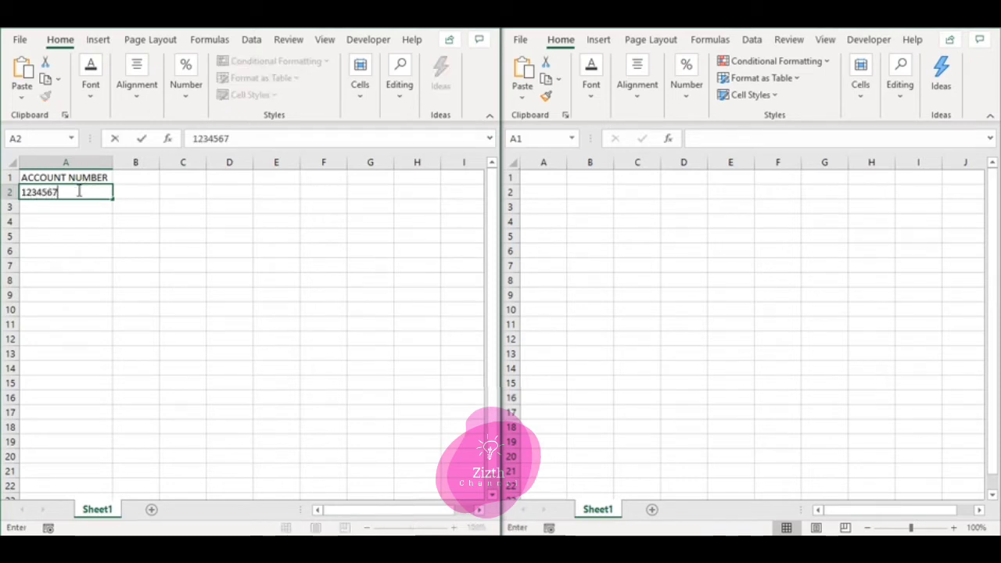
{"action": "type", "text": "8"}
{"action": "key", "text": "Return"}
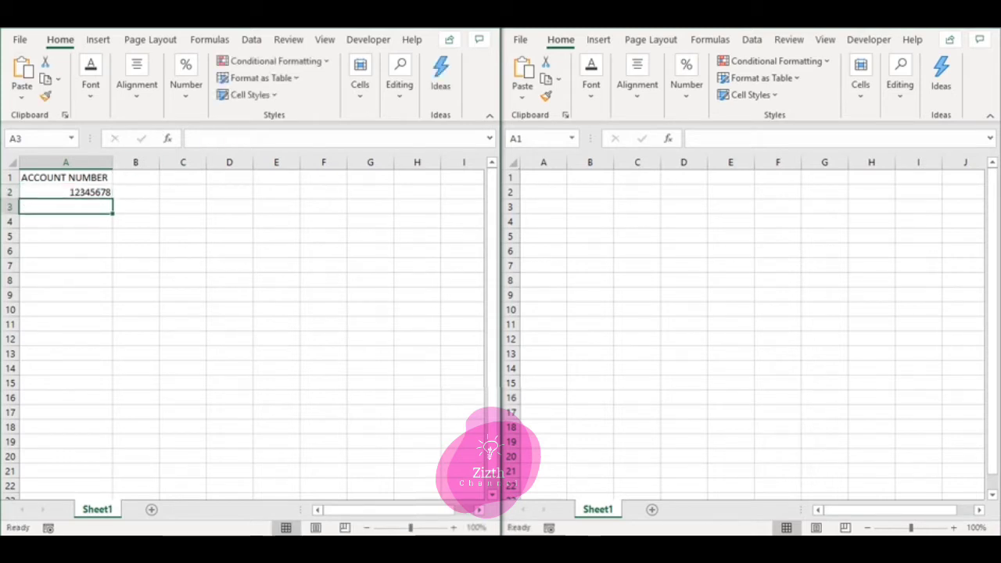
{"action": "type", "text": "234567"}
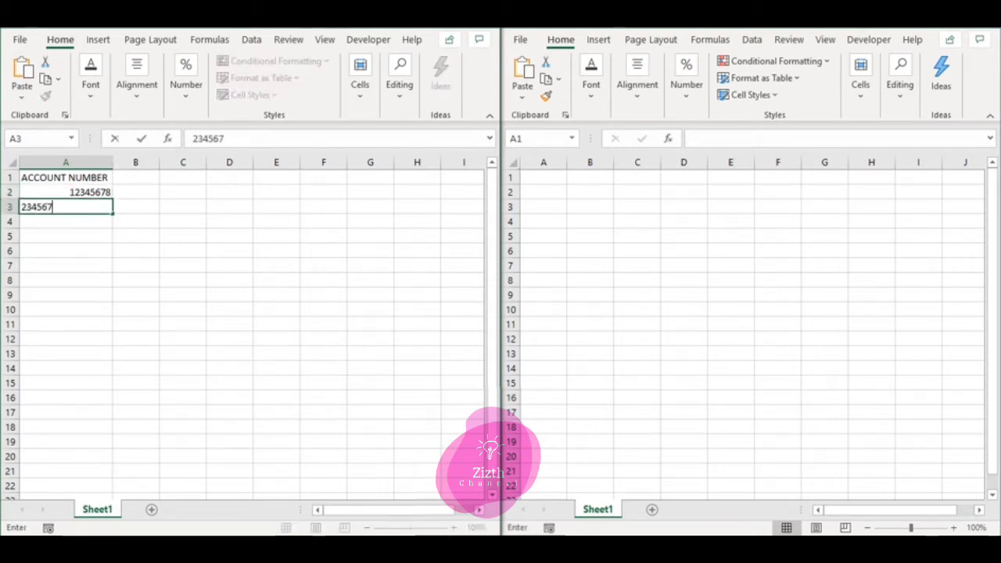
{"action": "type", "text": "8"}
{"action": "key", "text": "Return"}
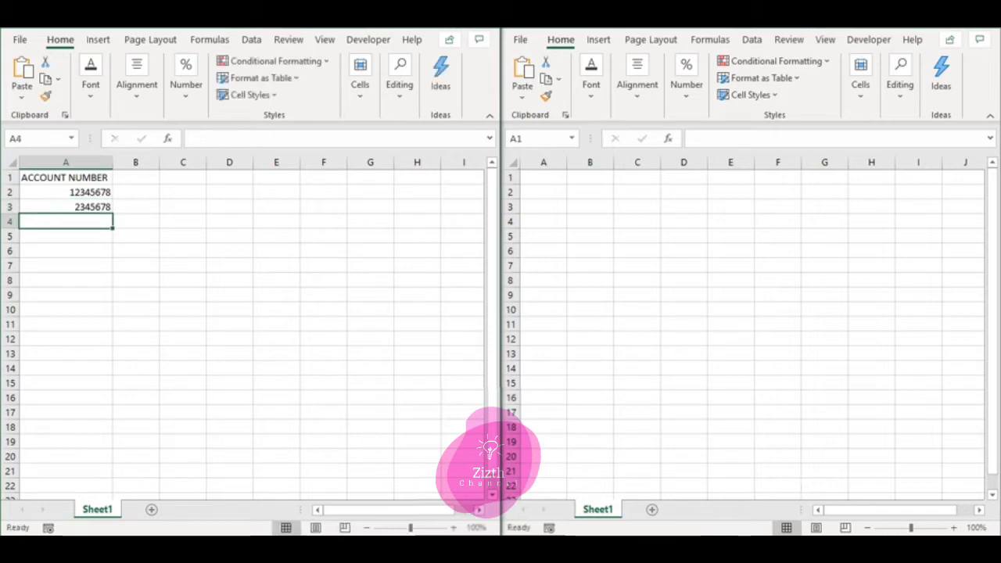
{"action": "left_click", "coordinate": [66, 207]}
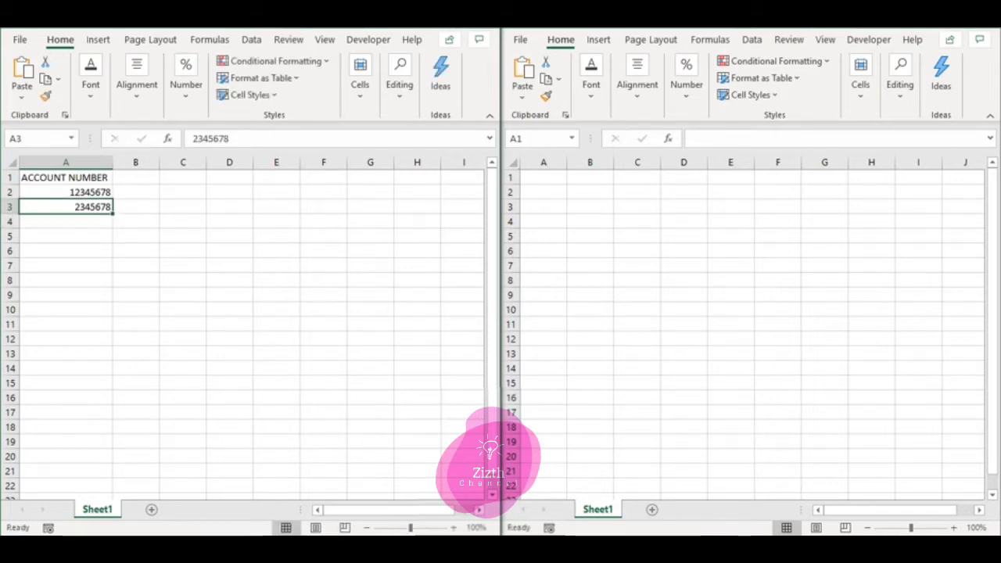
{"action": "left_click", "coordinate": [277, 138]}
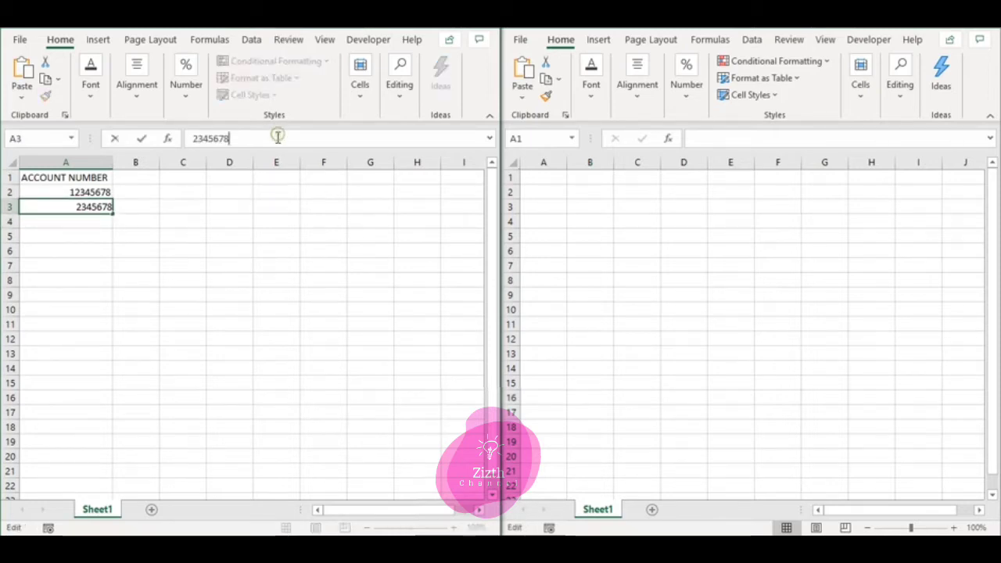
{"action": "type", "text": "9"}
{"action": "key", "text": "Return"}
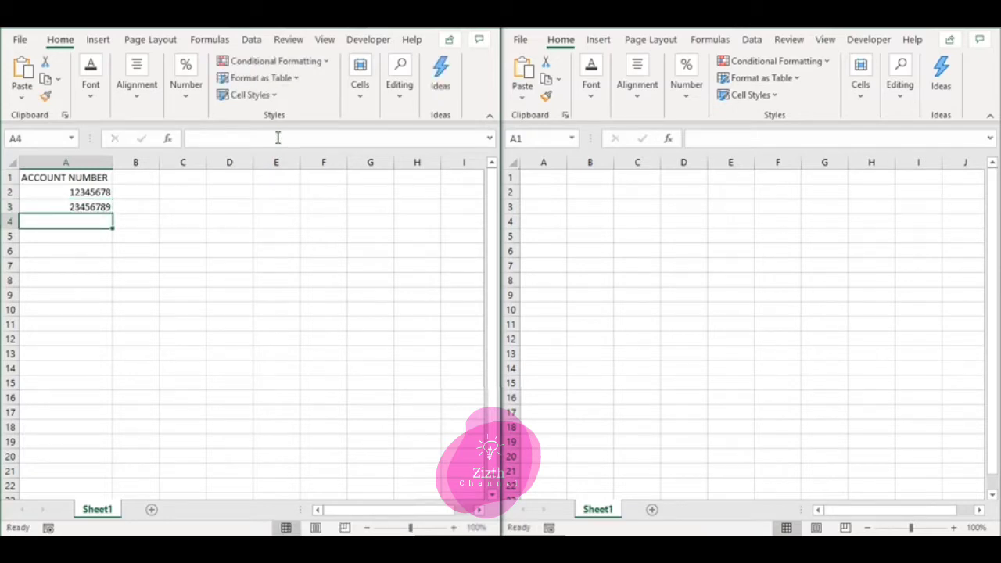
Enter account numbers 32456788 and 34567890 in A4:A5, correcting each in the formula bar
{"action": "type", "text": "3245"}
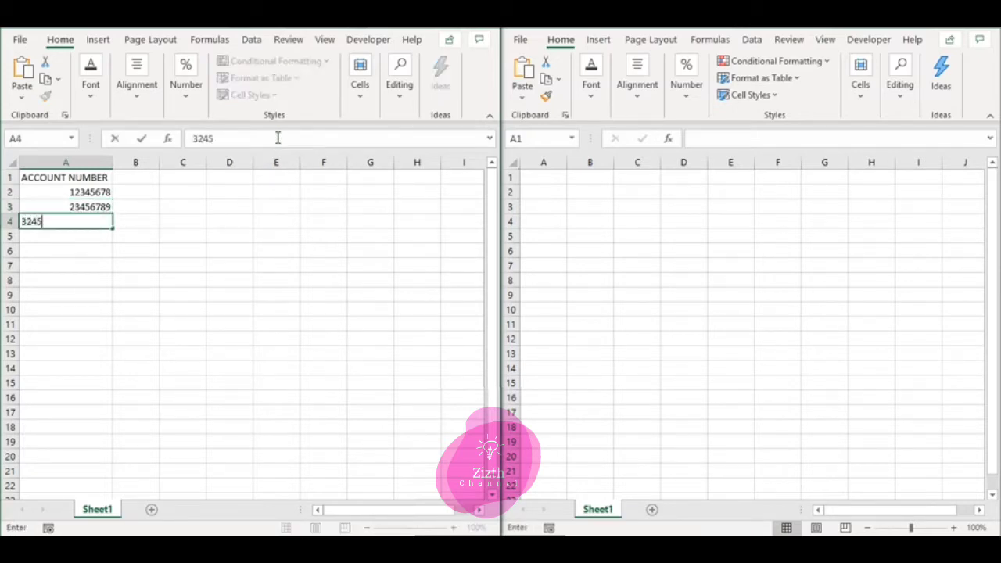
{"action": "type", "text": "6788"}
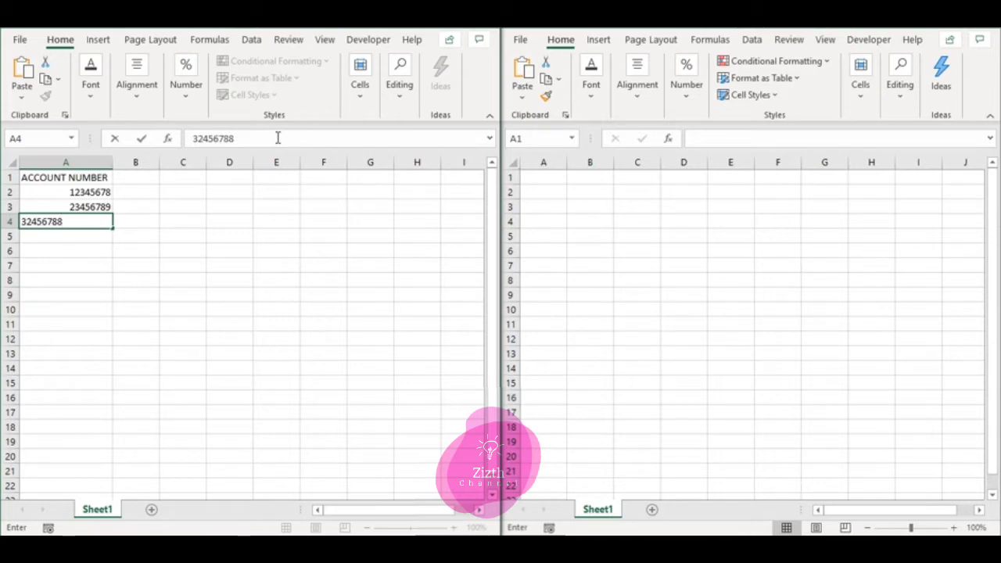
{"action": "type", "text": "9"}
{"action": "key", "text": "Return"}
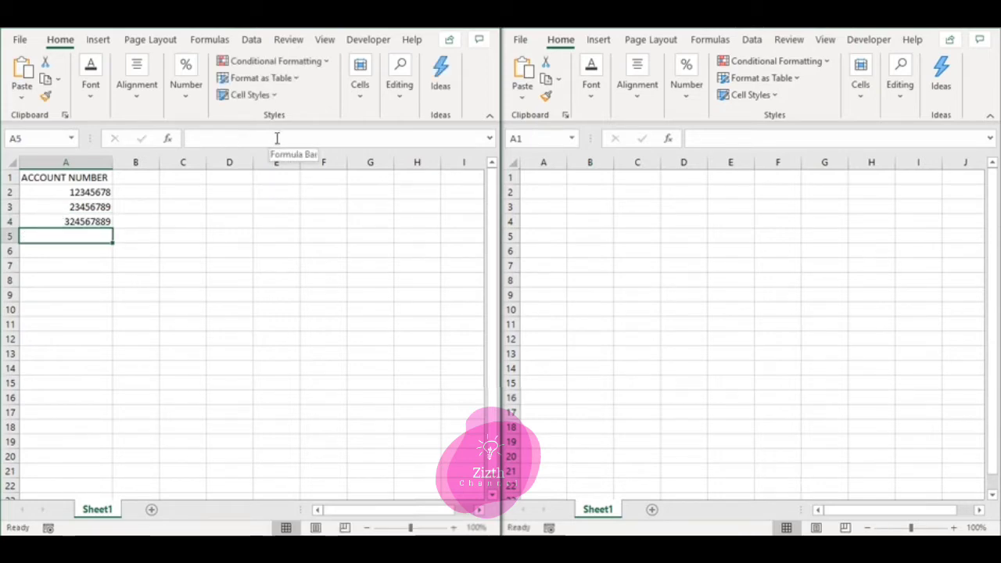
{"action": "left_click", "coordinate": [36, 222]}
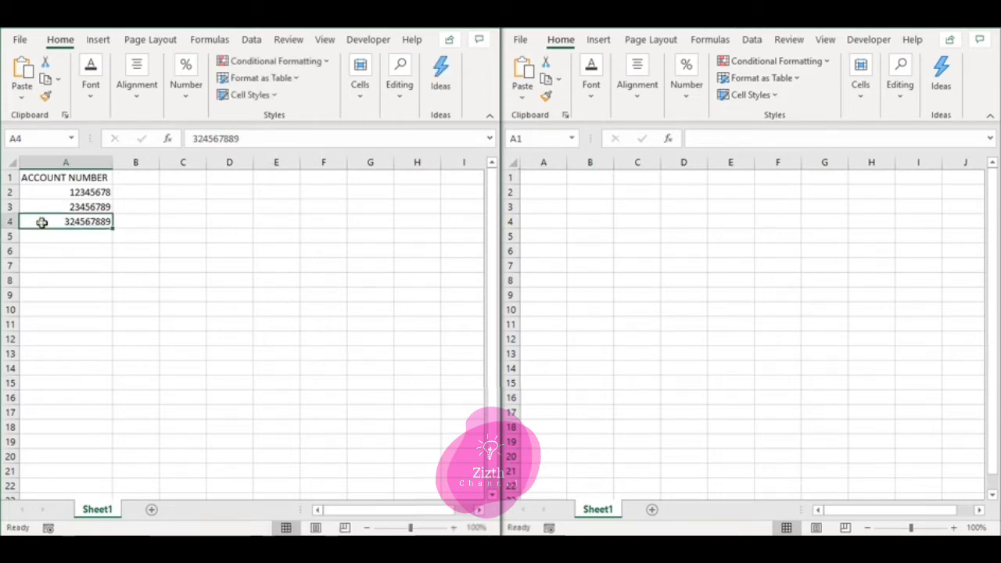
{"action": "left_click", "coordinate": [335, 137]}
{"action": "key", "text": "BackSpace"}
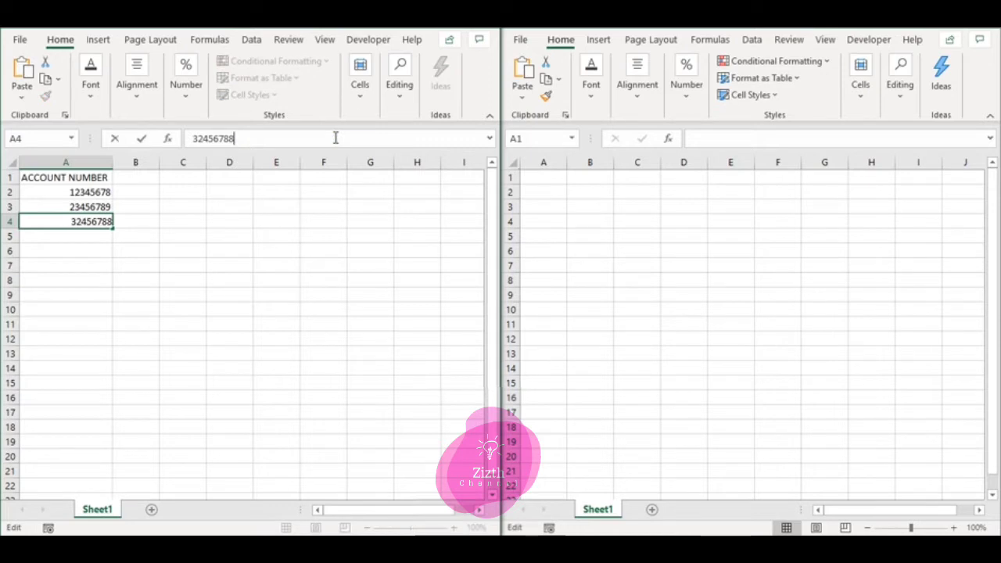
{"action": "key", "text": "Return"}
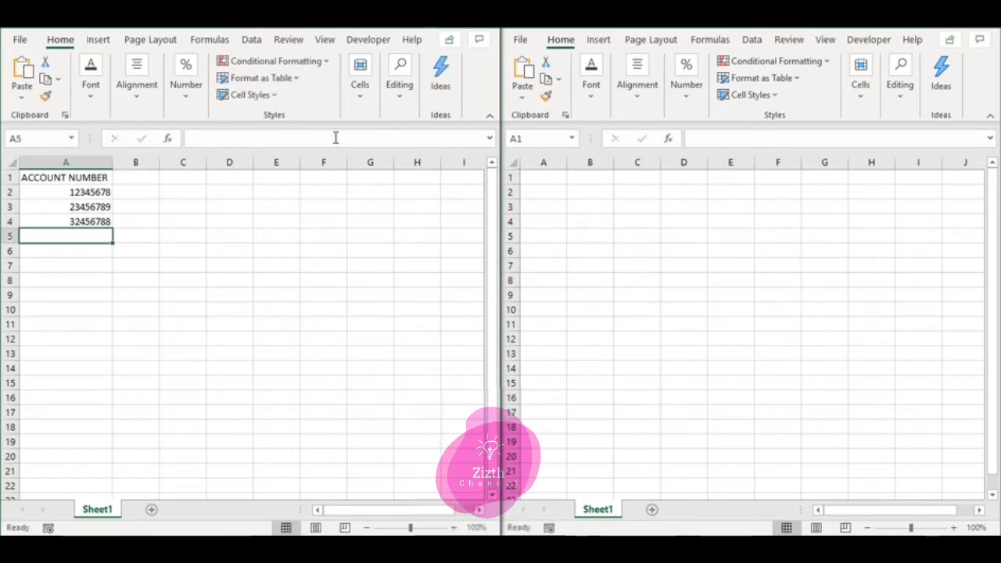
{"action": "type", "text": "345"}
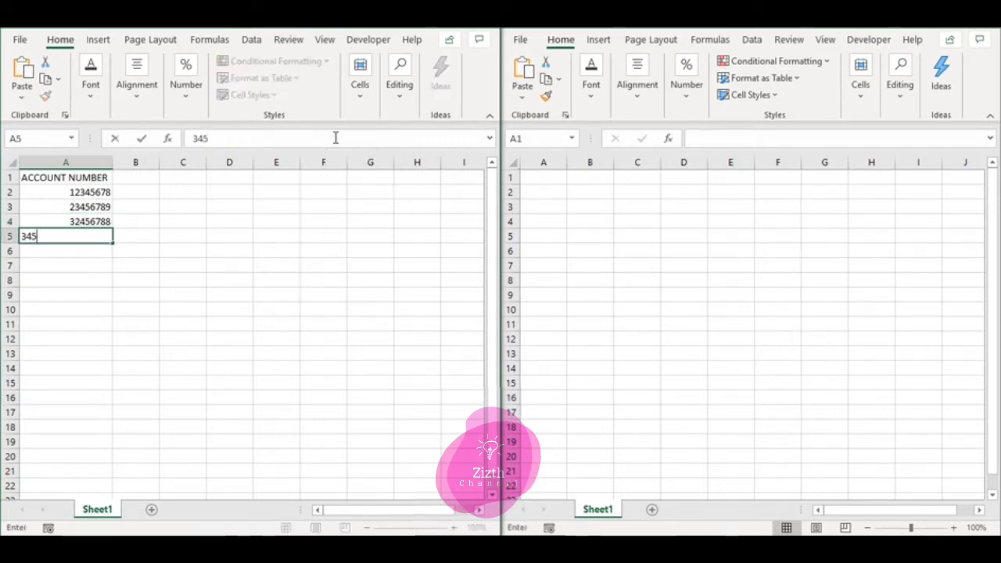
{"action": "type", "text": "678"}
{"action": "type", "text": "9"}
{"action": "key", "text": "Return"}
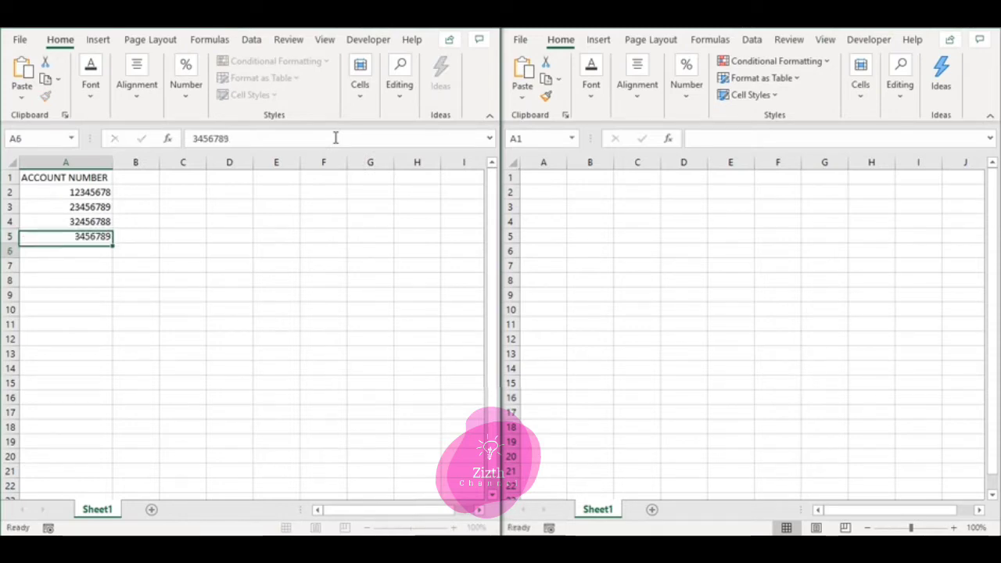
{"action": "left_click", "coordinate": [111, 238]}
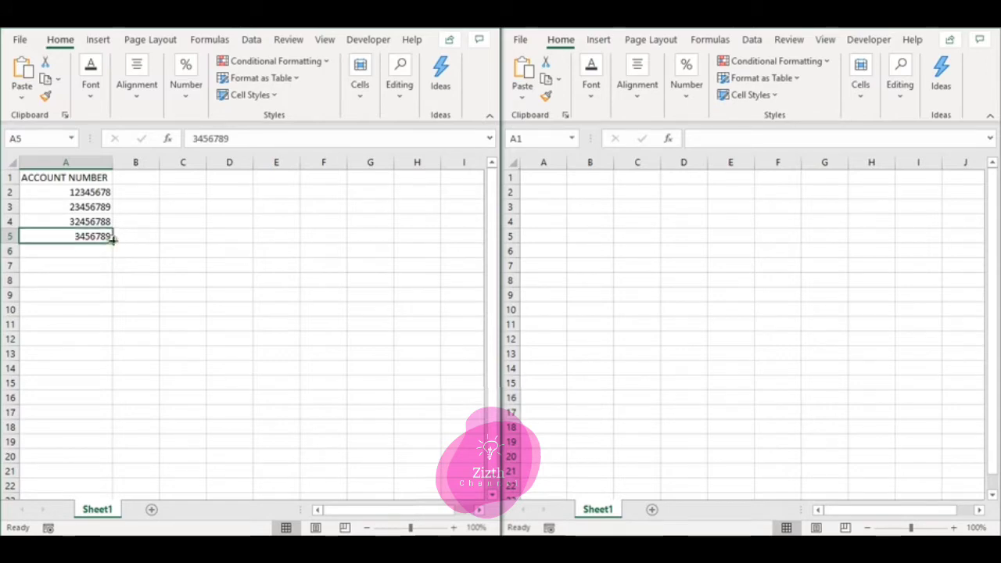
{"action": "left_click", "coordinate": [271, 139]}
{"action": "type", "text": "0"}
{"action": "key", "text": "Return"}
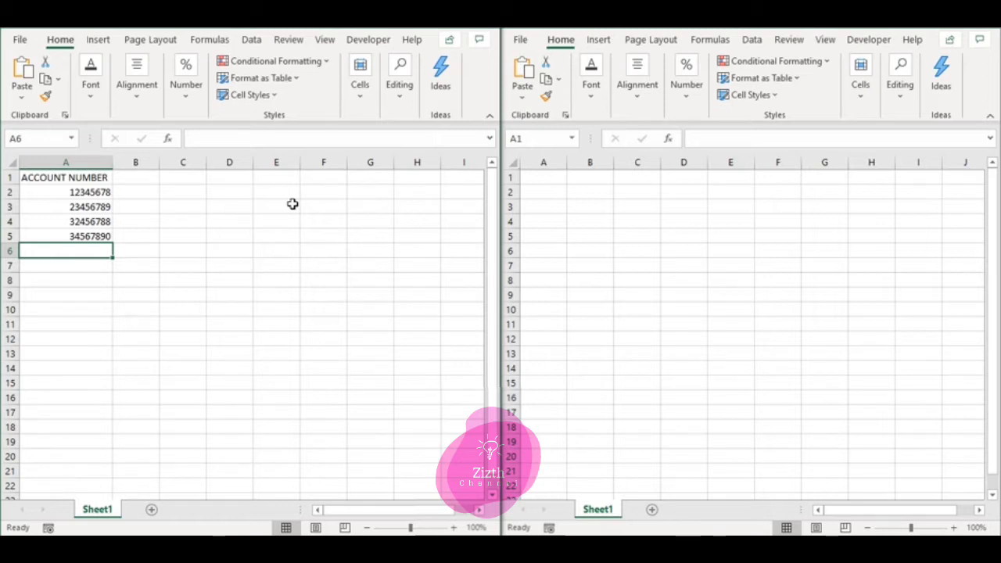
{"action": "left_click", "coordinate": [148, 193]}
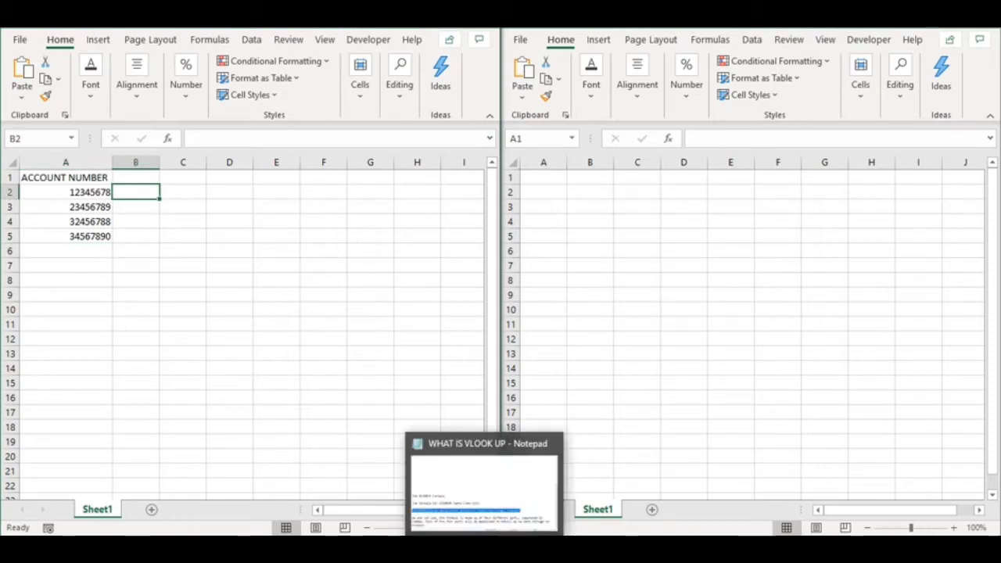
{"action": "left_click", "coordinate": [483, 488]}
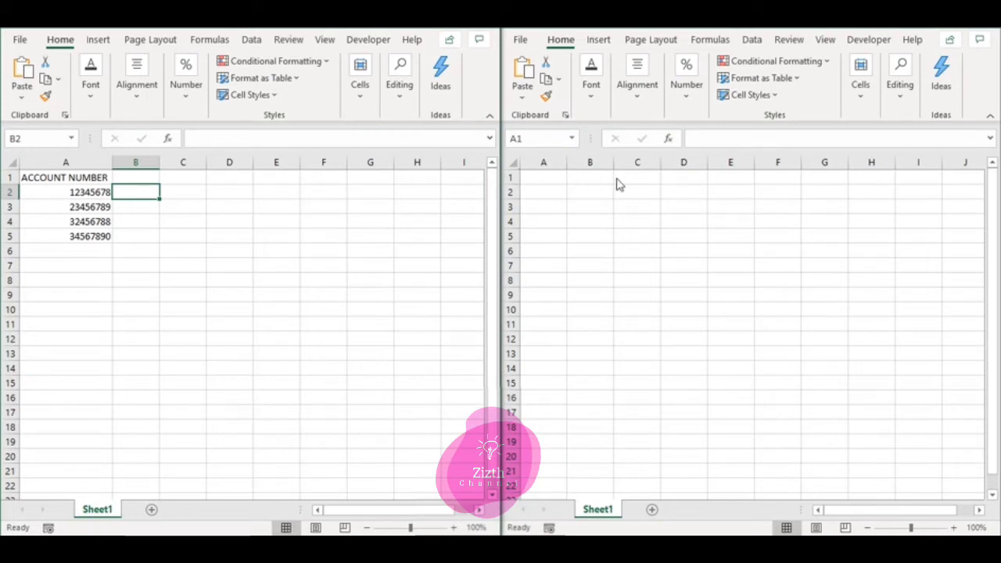
Type the ACCOUNT NUMBER heading in Book2's A1 and autofit column A
{"action": "left_click", "coordinate": [551, 180]}
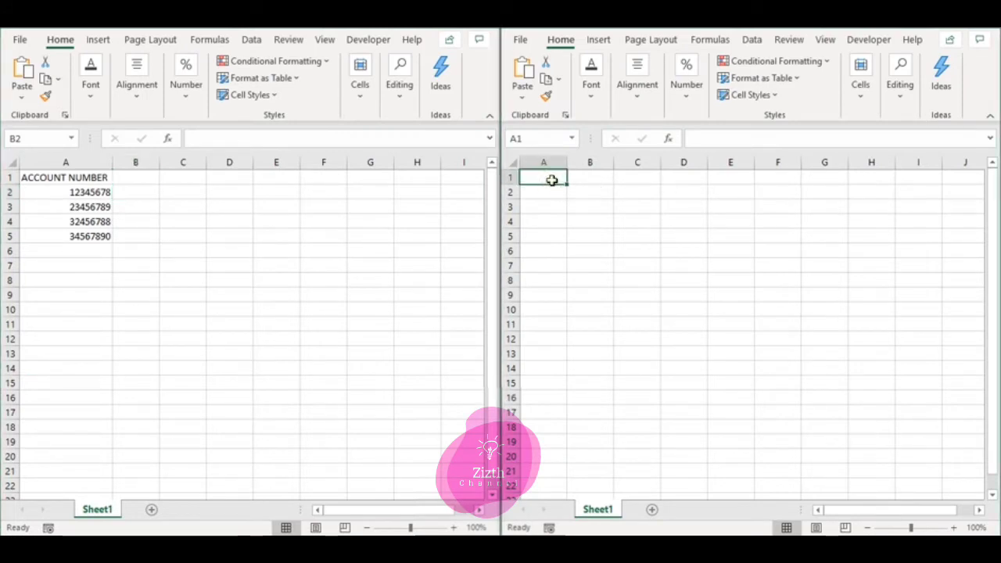
{"action": "type", "text": "ACC"}
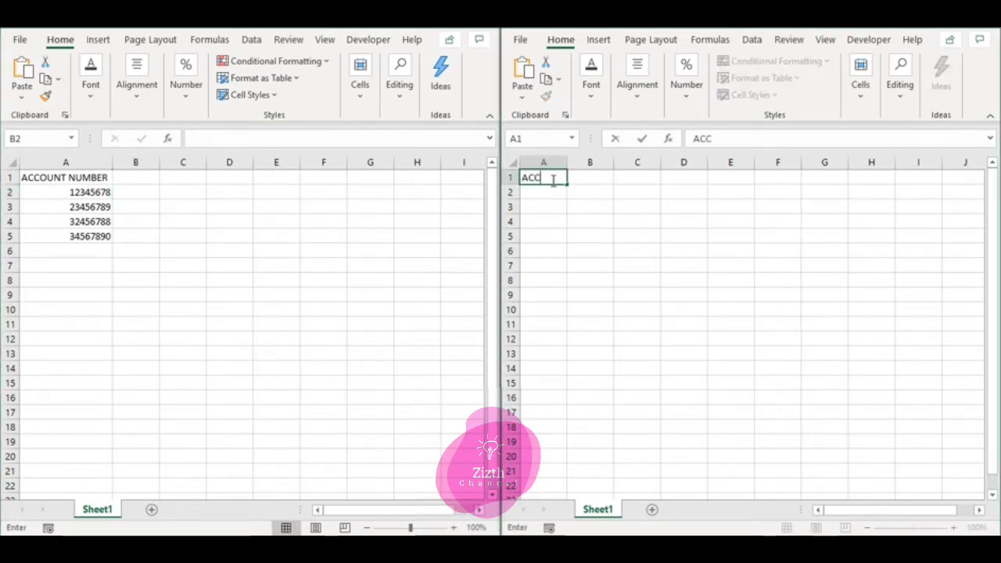
{"action": "type", "text": "OUNT NU"}
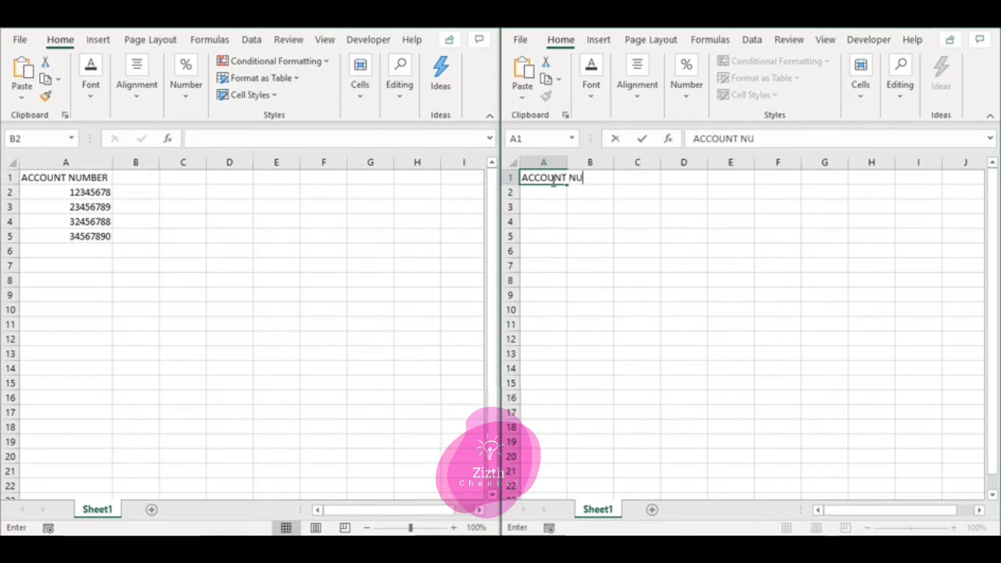
{"action": "type", "text": "MBER"}
{"action": "key", "text": "Return"}
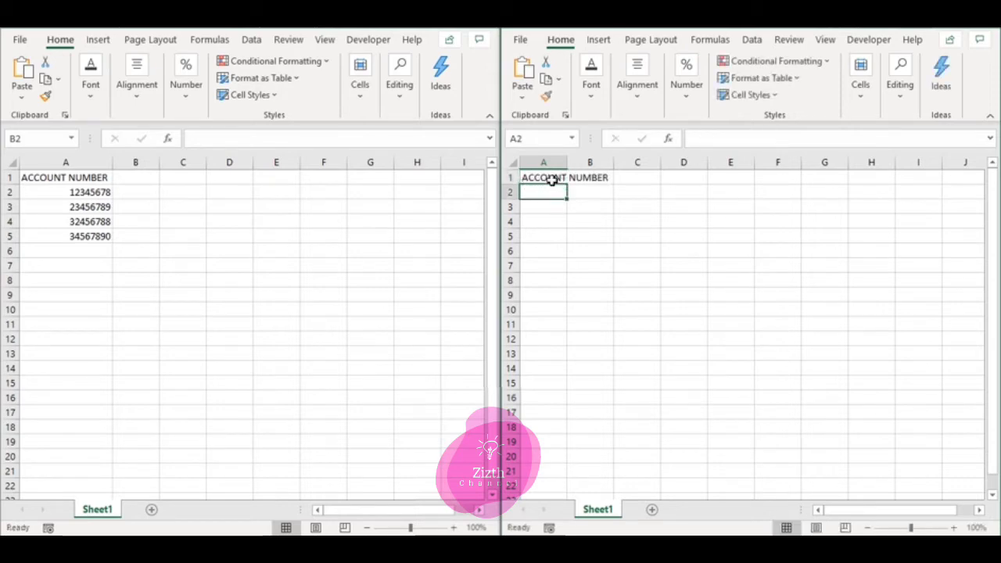
{"action": "double_click", "coordinate": [567, 162]}
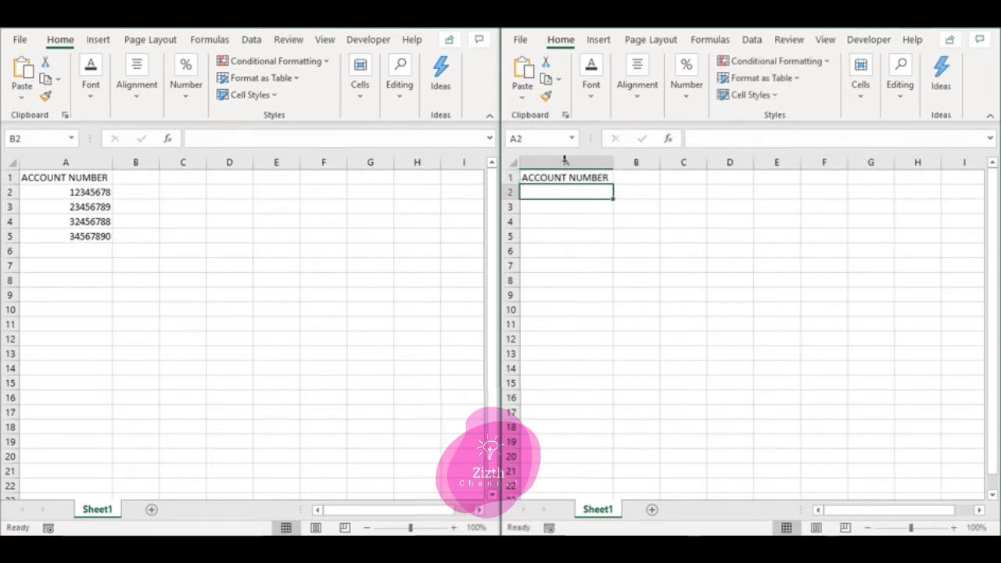
Add a NAME heading in B1 with SUPERMAN, IRON MAN, HULK and DOCTOR STRANGE below
{"action": "left_click", "coordinate": [636, 177]}
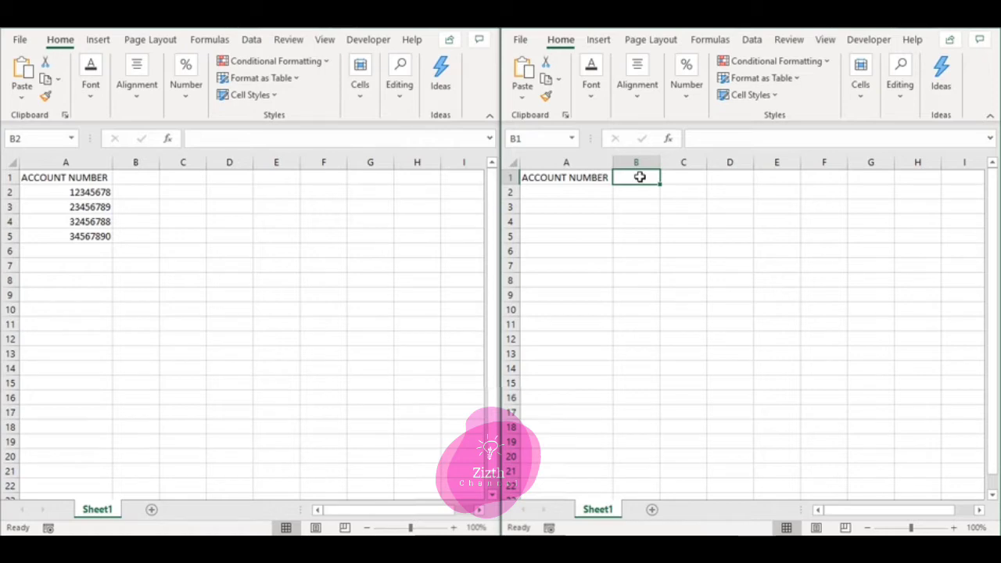
{"action": "type", "text": "NAME"}
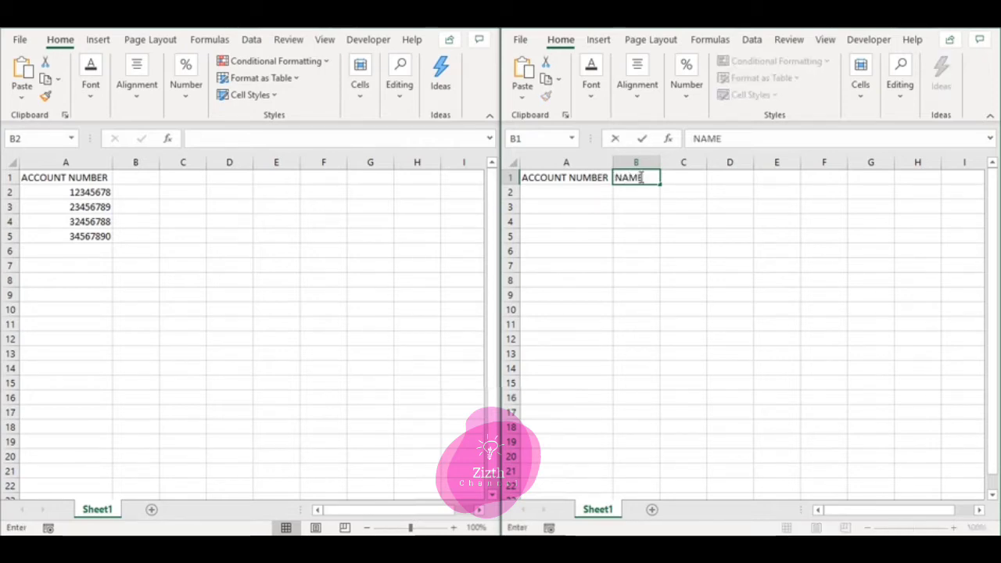
{"action": "key", "text": "Return"}
{"action": "type", "text": "SUPER"}
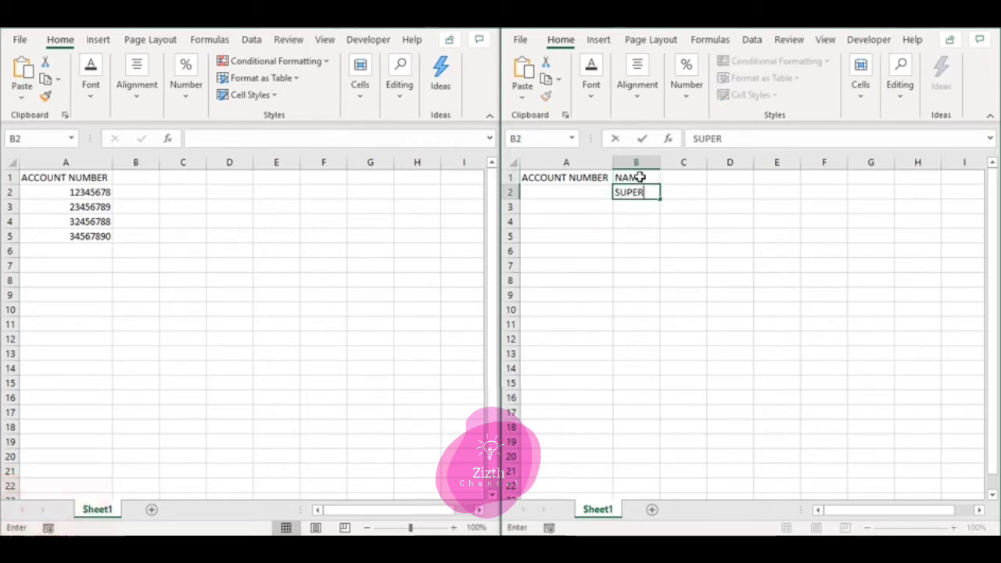
{"action": "type", "text": "MAN"}
{"action": "key", "text": "Return"}
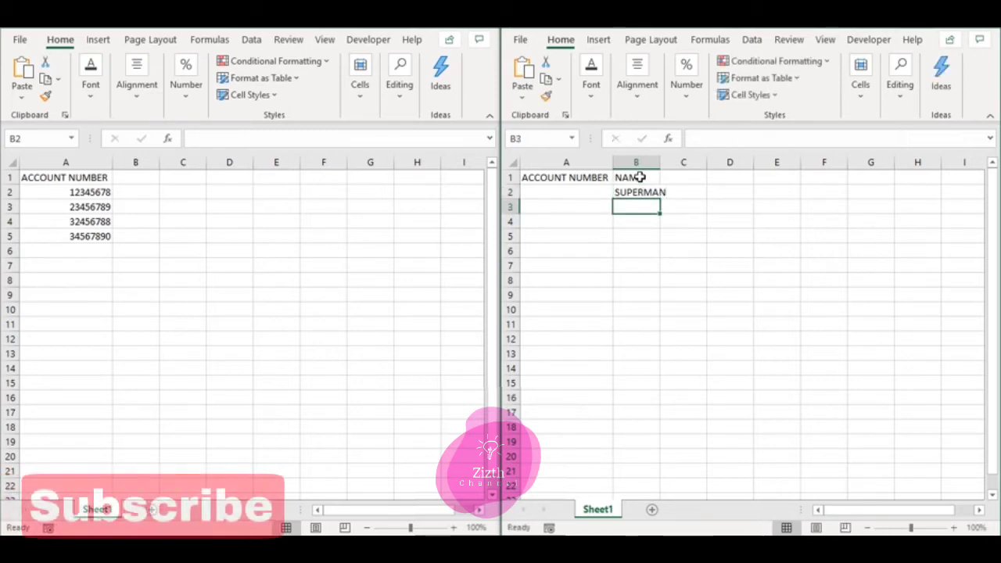
{"action": "type", "text": "IRON MAN"}
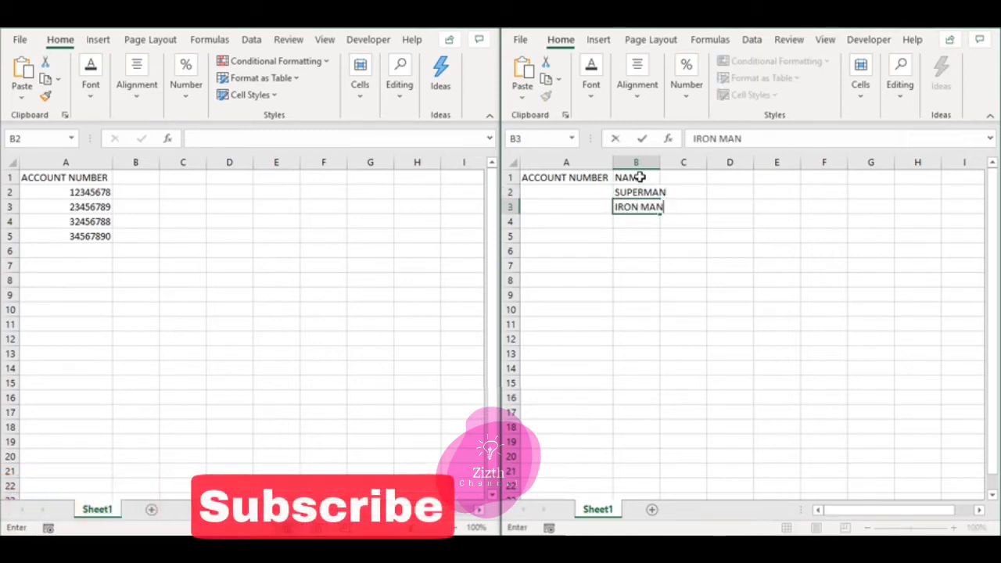
{"action": "key", "text": "Return"}
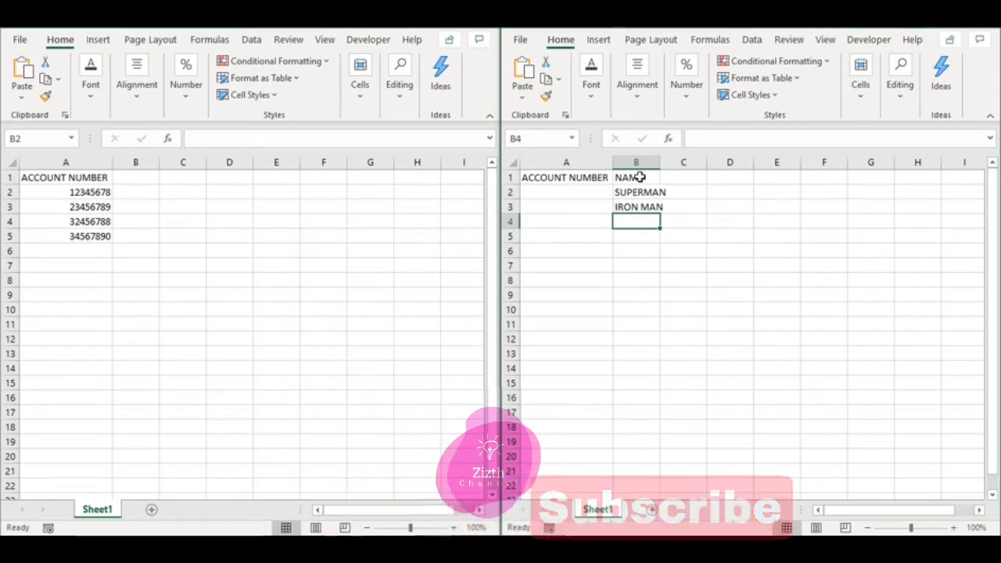
{"action": "type", "text": "HULK"}
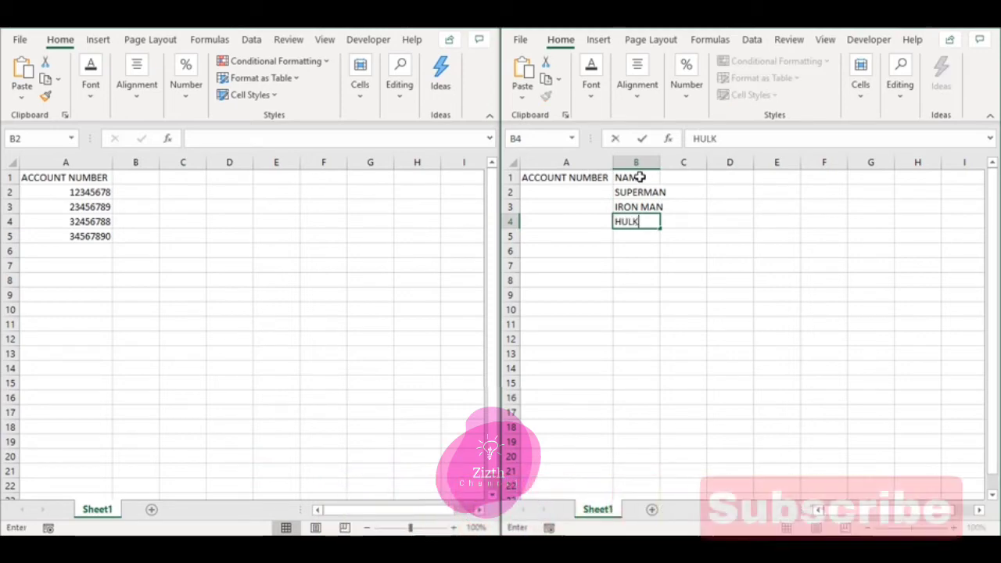
{"action": "key", "text": "Return"}
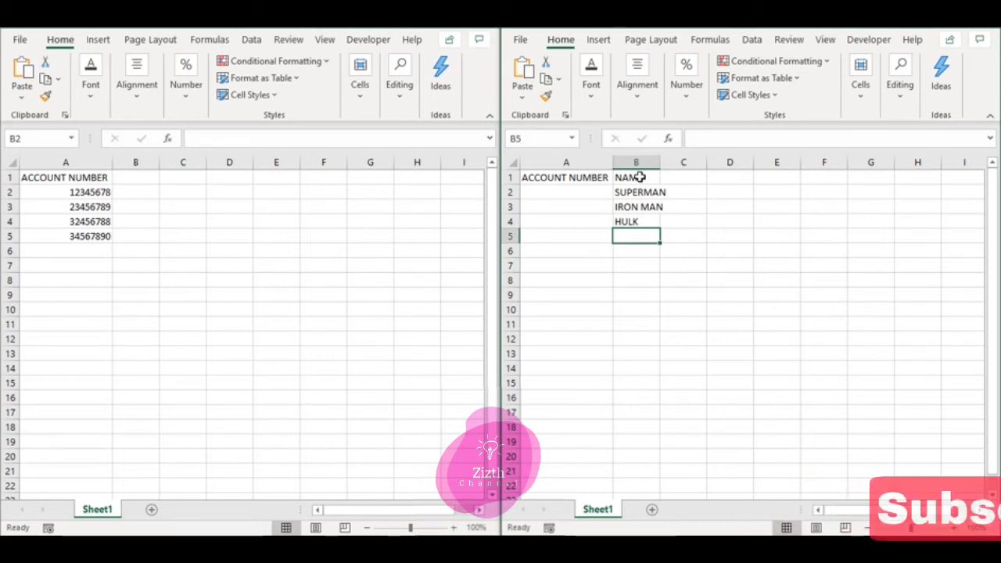
{"action": "type", "text": "DOCTOR "}
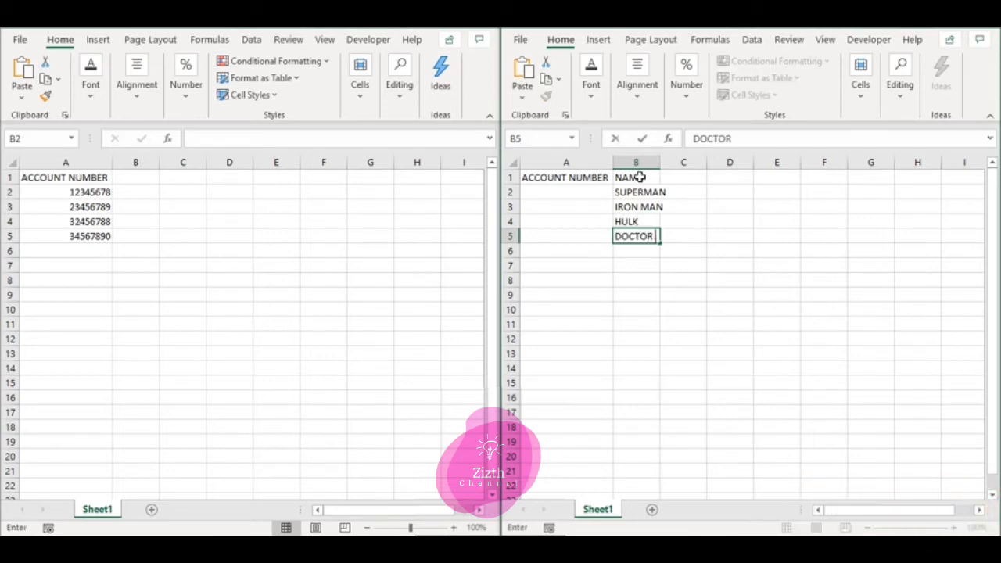
{"action": "type", "text": "STRANGE"}
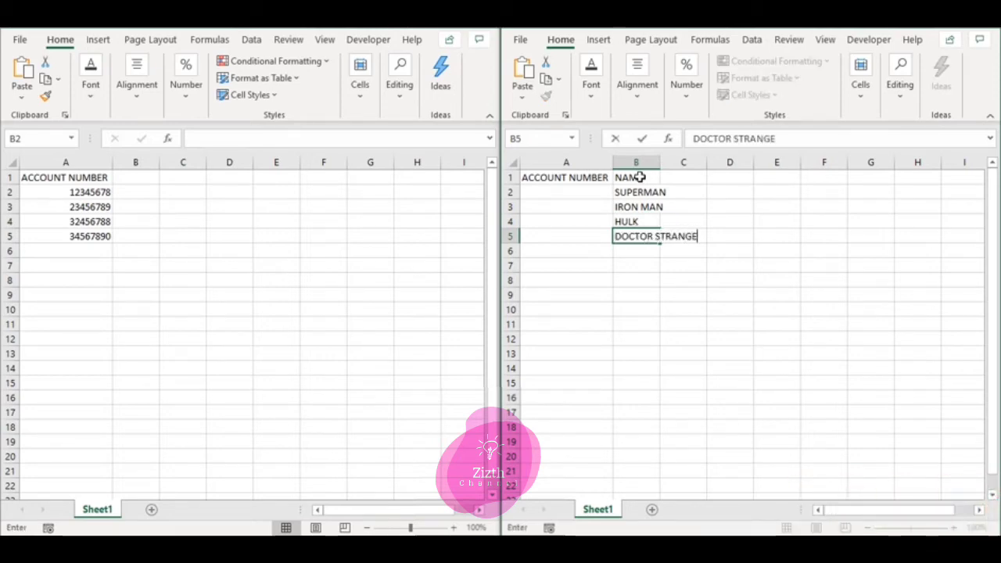
{"action": "key", "text": "Return"}
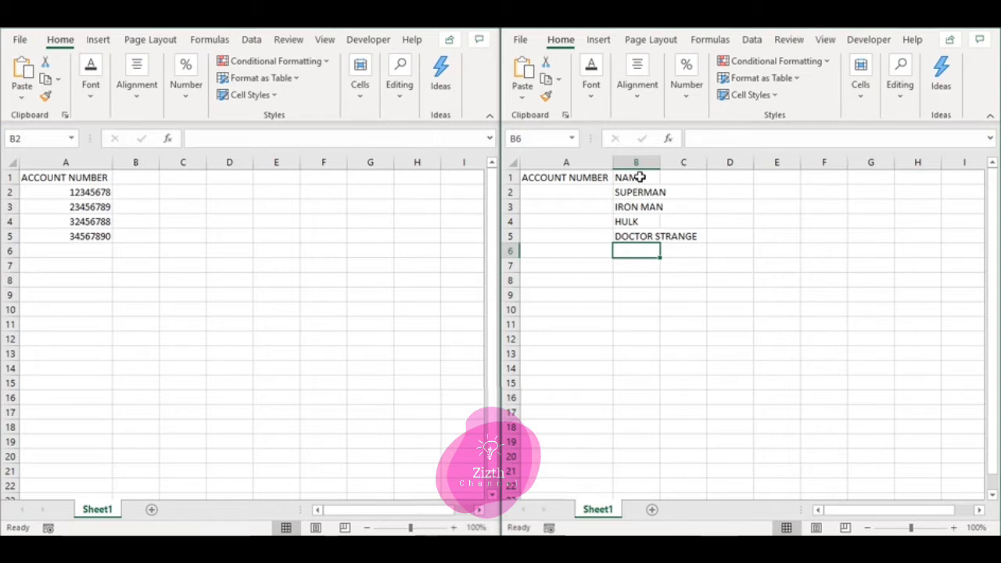
Select the four account numbers in the first workbook's column A
{"action": "left_click", "coordinate": [86, 201]}
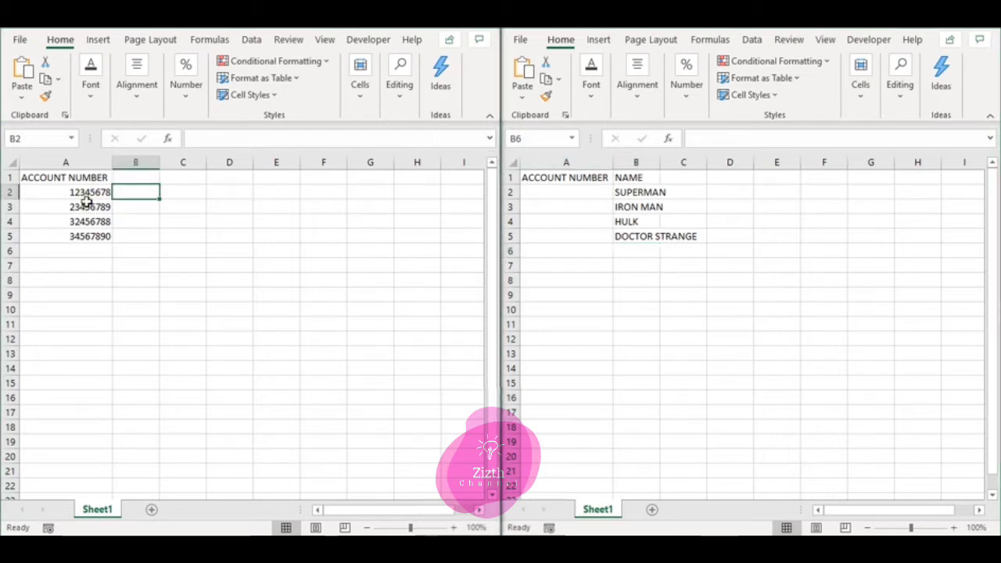
{"action": "left_click", "coordinate": [86, 201]}
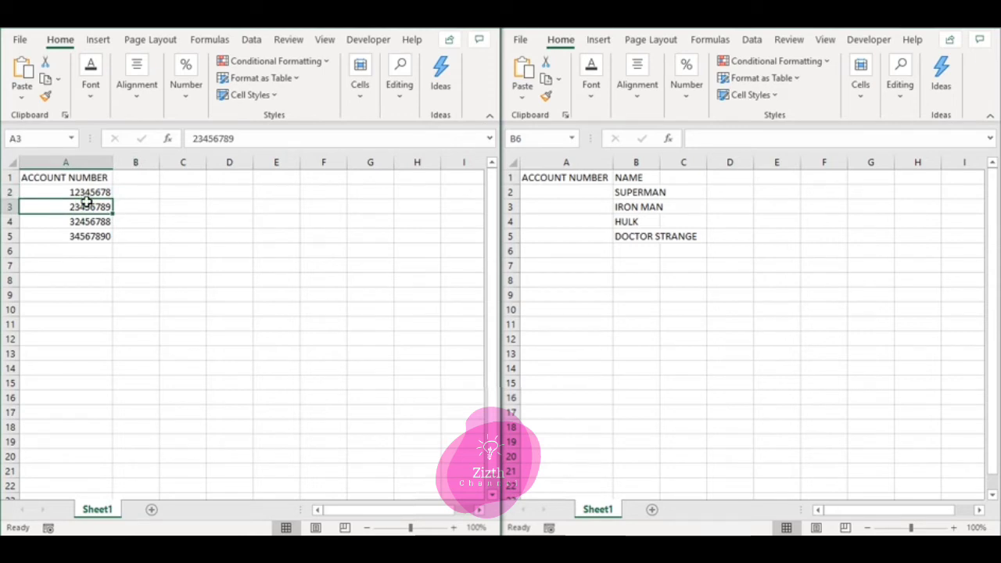
{"action": "left_click", "coordinate": [86, 198]}
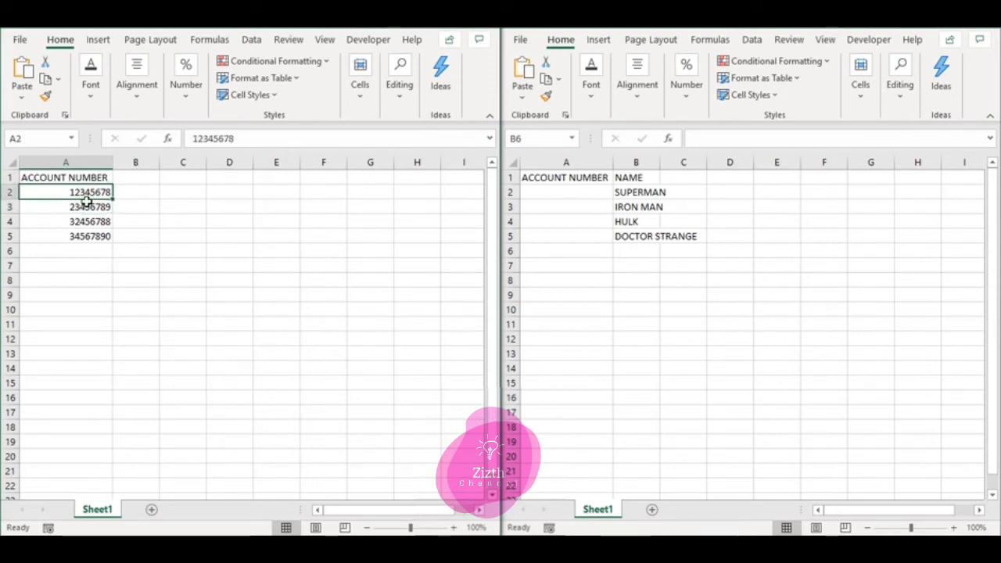
{"action": "key", "text": "shift+Down"}
{"action": "key", "text": "shift+Down"}
{"action": "key", "text": "shift+Down"}
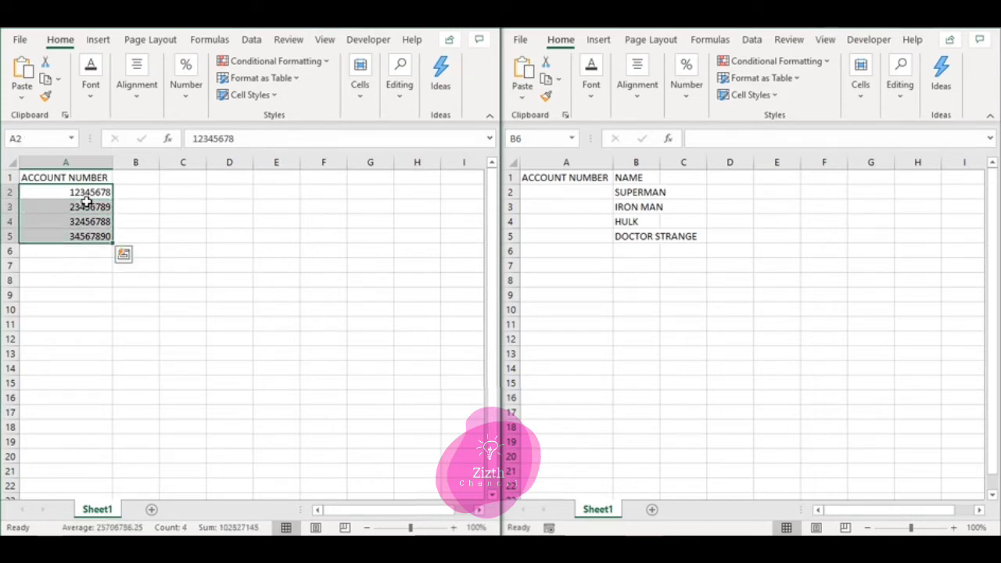
Copy Book1's account numbers A2:A5 and paste them into Book2 starting at A2
{"action": "key", "text": "ctrl+c"}
{"action": "key", "text": "Right"}
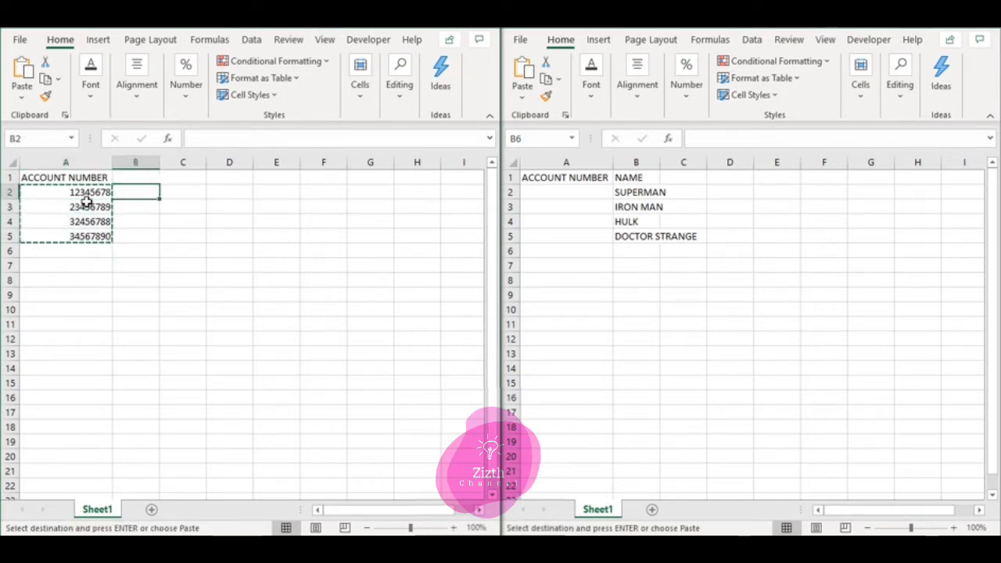
{"action": "key", "text": "Right"}
{"action": "key", "text": "Right"}
{"action": "key", "text": "Right"}
{"action": "key", "text": "Right"}
{"action": "key", "text": "Right"}
{"action": "key", "text": "Right"}
{"action": "key", "text": "Right"}
{"action": "key", "text": "Right"}
{"action": "key", "text": "Right"}
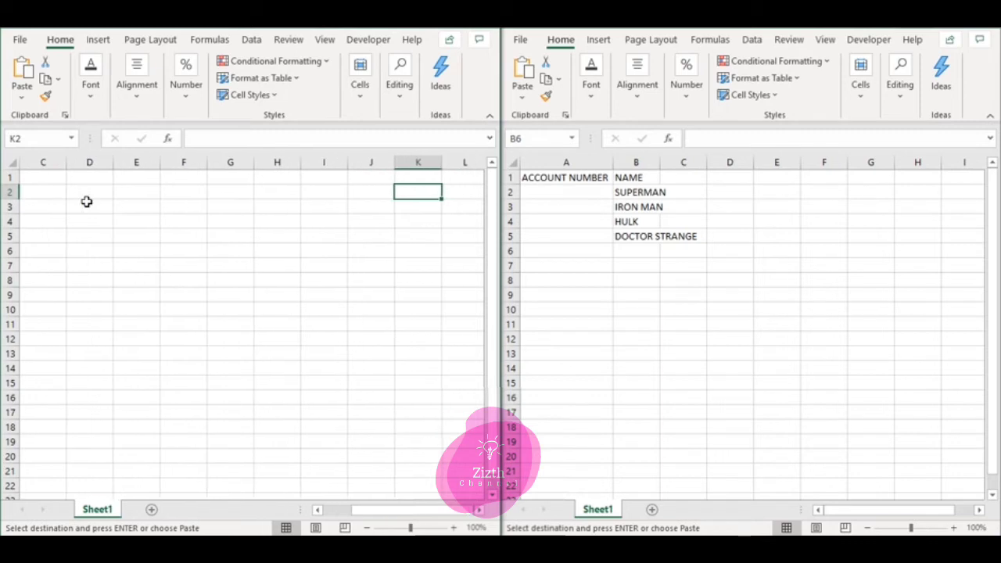
{"action": "key", "text": "Home"}
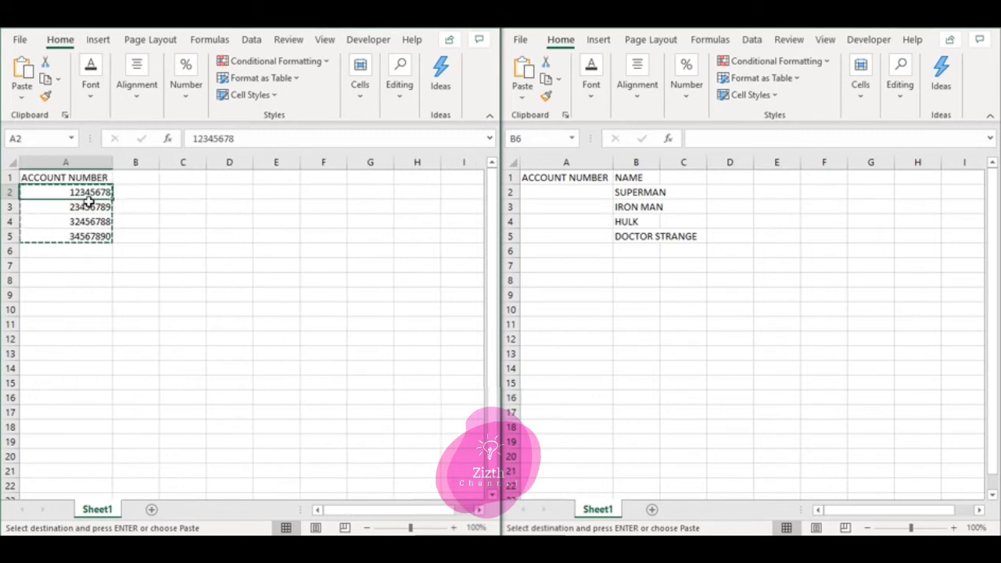
{"action": "left_click", "coordinate": [592, 194]}
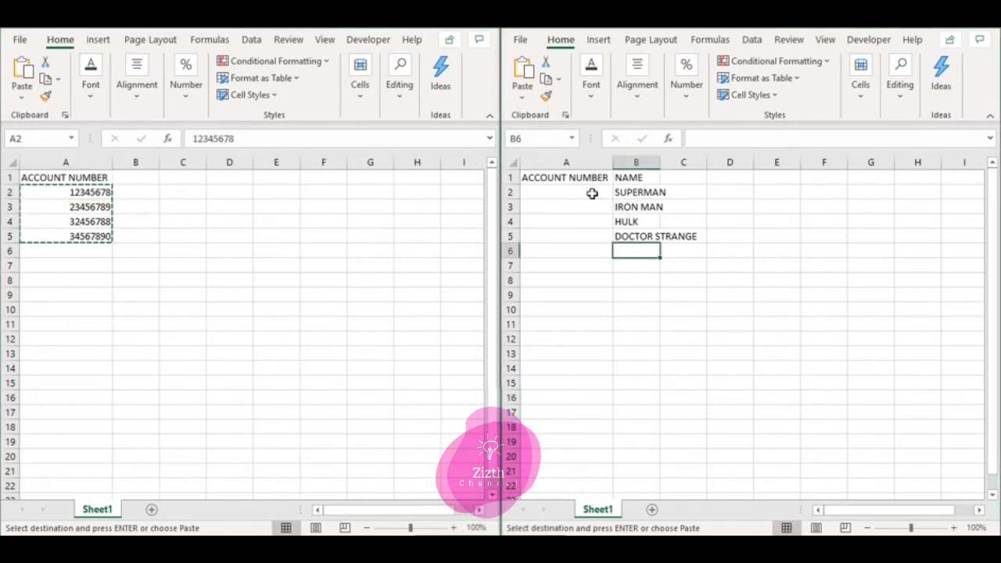
{"action": "left_click", "coordinate": [592, 193]}
{"action": "key", "text": "ctrl+v"}
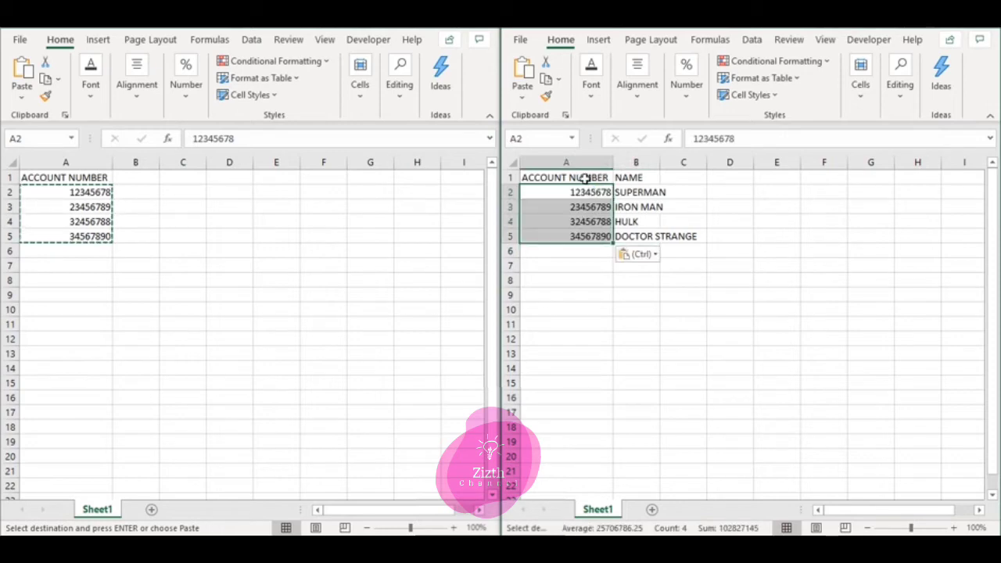
{"action": "left_click", "coordinate": [582, 160]}
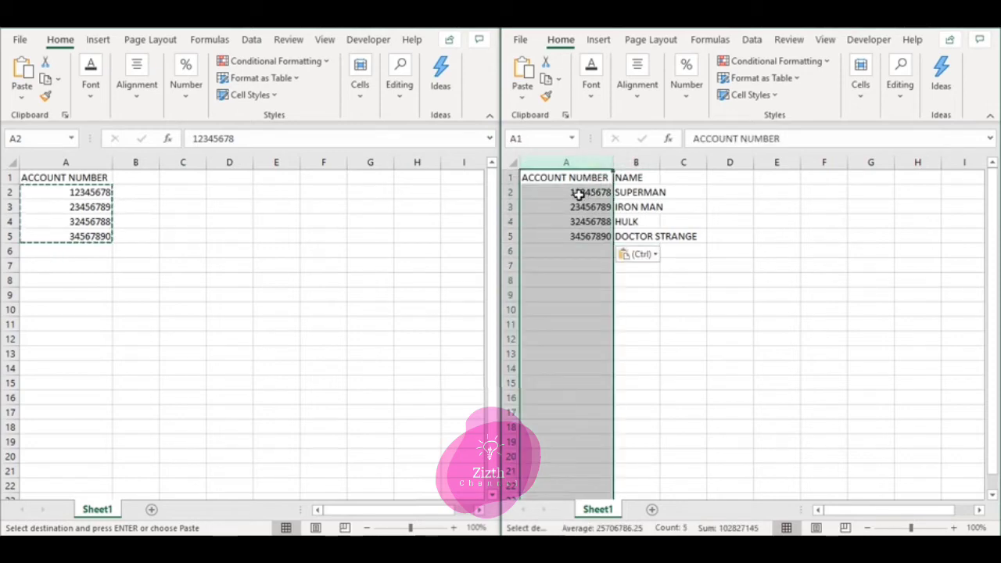
View column A's context options, then the Data tab's Sort & Filter choices
{"action": "right_click", "coordinate": [577, 194]}
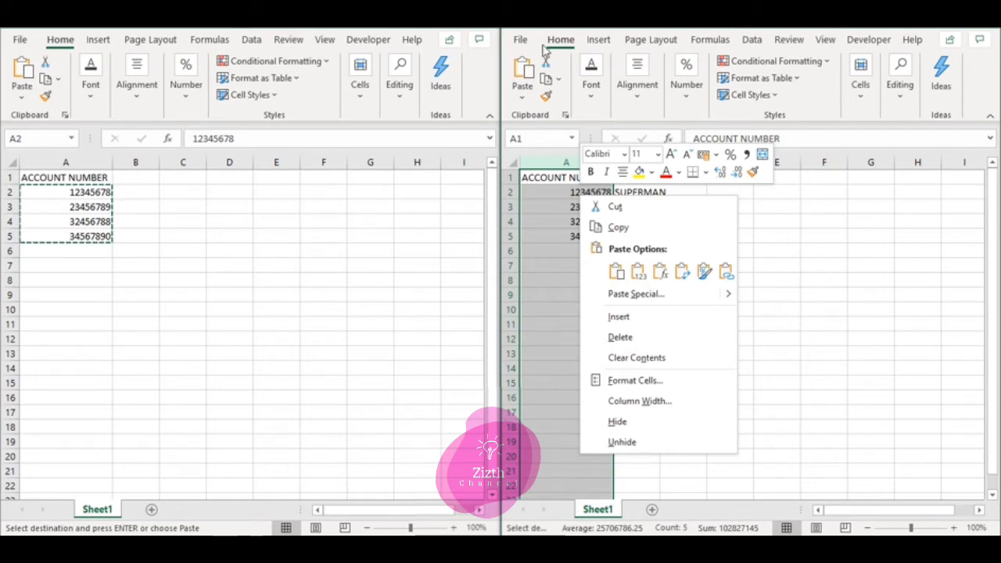
{"action": "left_click", "coordinate": [751, 41]}
{"action": "left_click", "coordinate": [751, 40]}
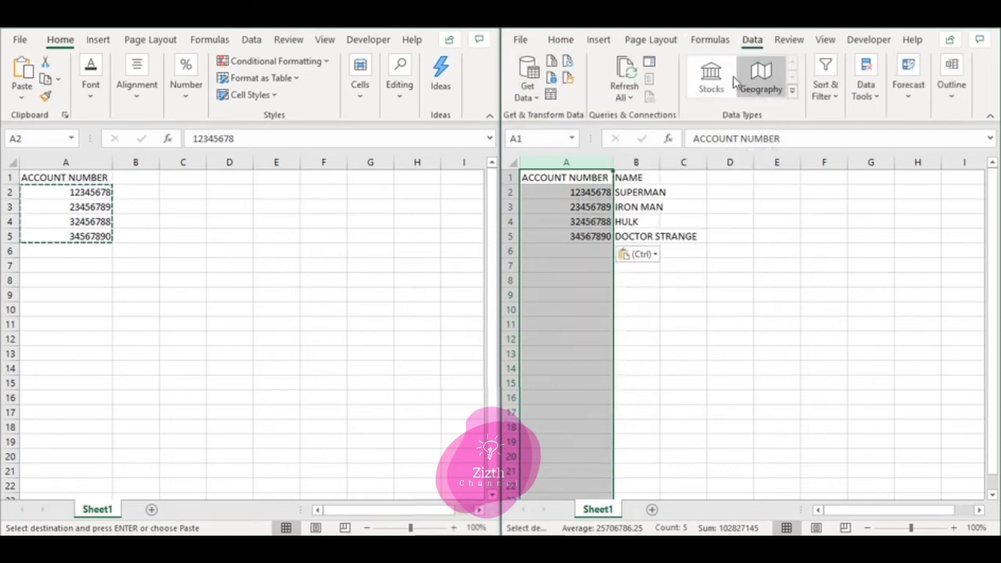
{"action": "left_click", "coordinate": [825, 90]}
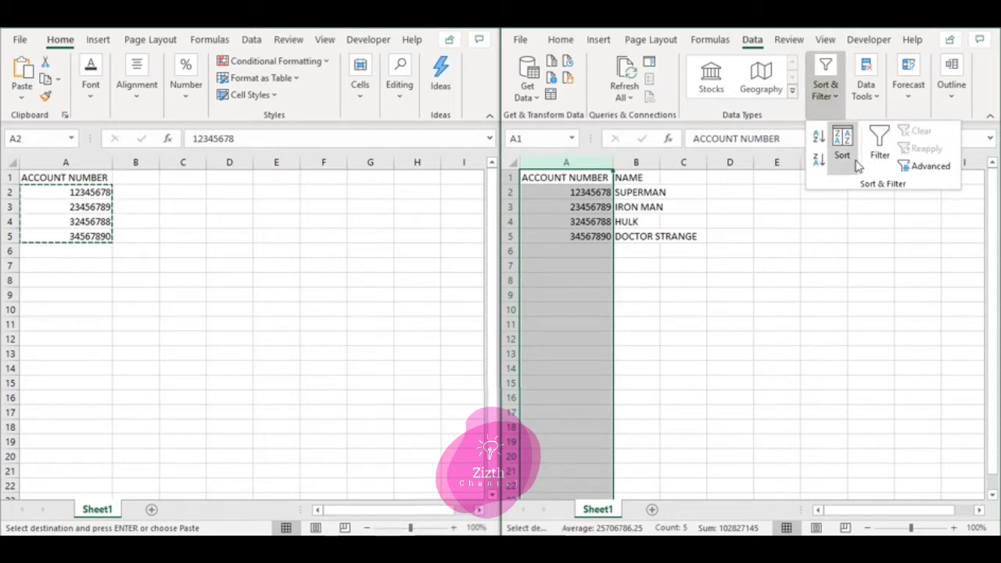
Close Sort & Filter, copy A3:A4 into A6:A7, and copy 12345678 from A2 into A8
{"action": "key", "text": "Escape"}
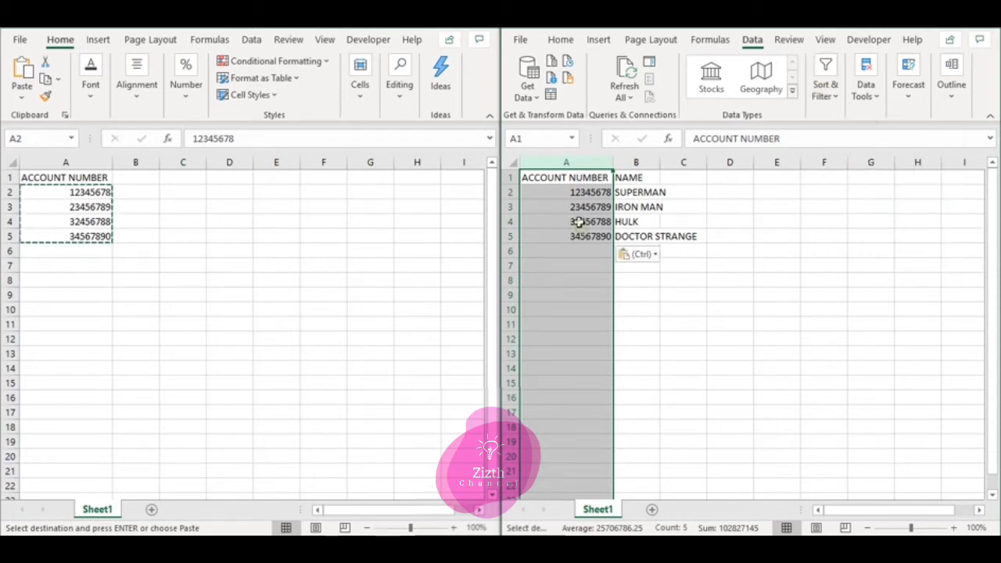
{"action": "left_click", "coordinate": [578, 222]}
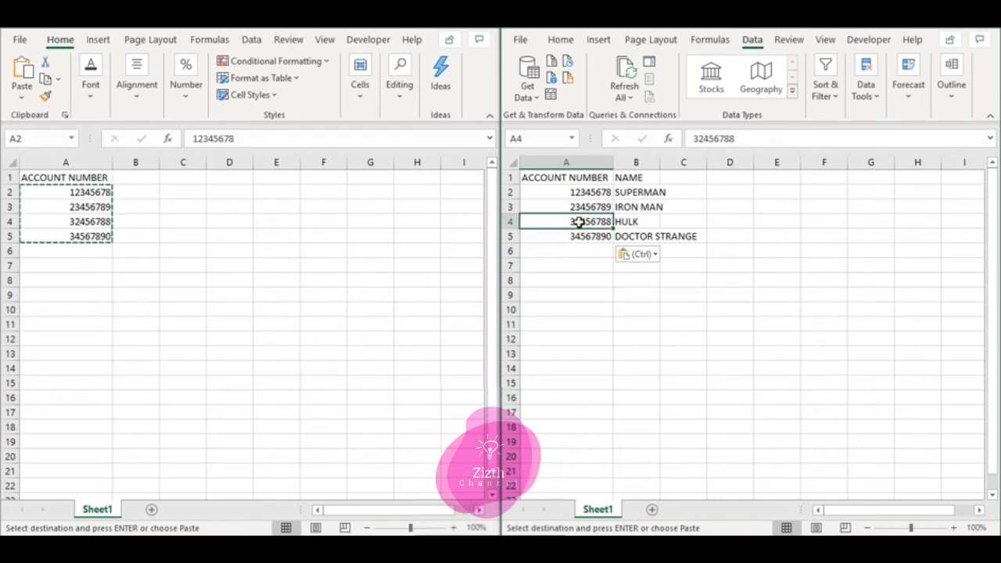
{"action": "key", "text": "Up"}
{"action": "key", "text": "Up"}
{"action": "key", "text": "Down"}
{"action": "key", "text": "shift+Down"}
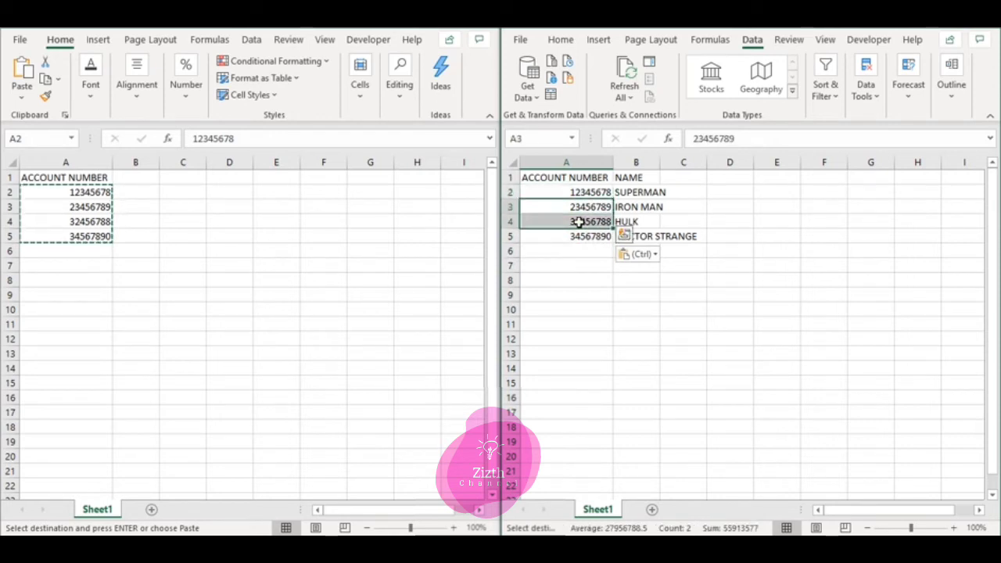
{"action": "key", "text": "ctrl+c"}
{"action": "key", "text": "Down"}
{"action": "key", "text": "Down"}
{"action": "key", "text": "Down"}
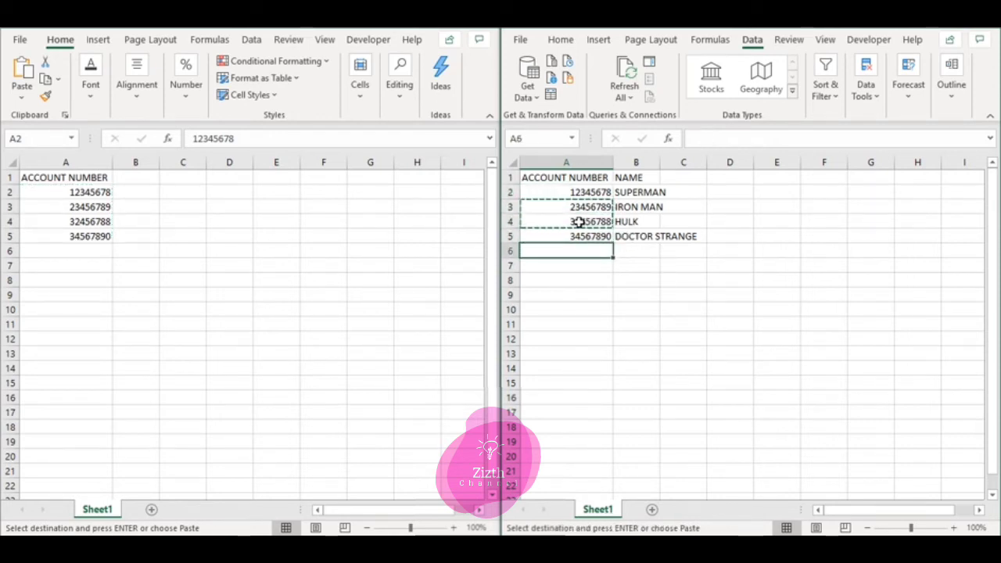
{"action": "key", "text": "ctrl+v"}
{"action": "key", "text": "Up"}
{"action": "key", "text": "Up"}
{"action": "key", "text": "shift+Down"}
{"action": "key", "text": "shift+Down"}
{"action": "key", "text": "shift+Down"}
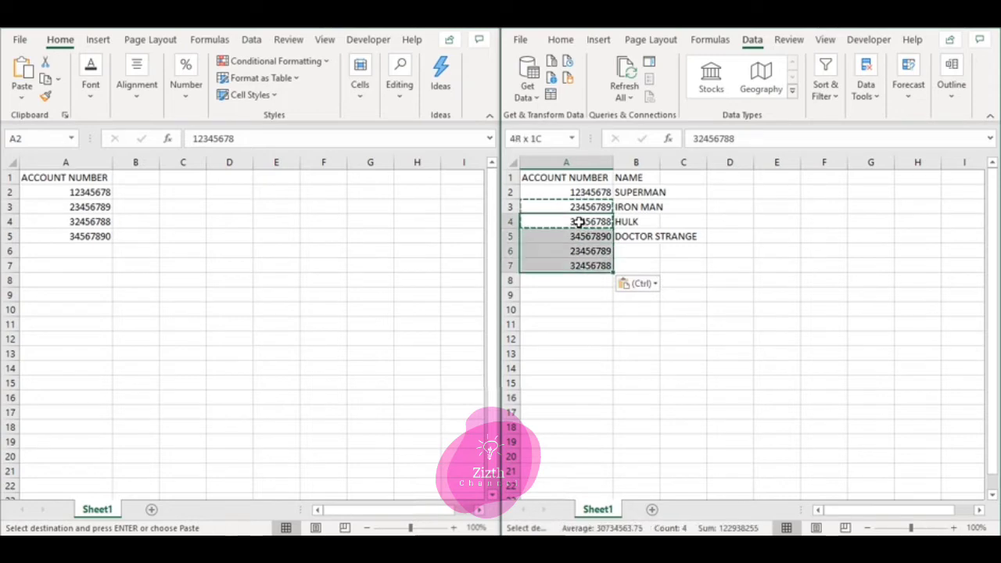
{"action": "key", "text": "Up"}
{"action": "key", "text": "Up"}
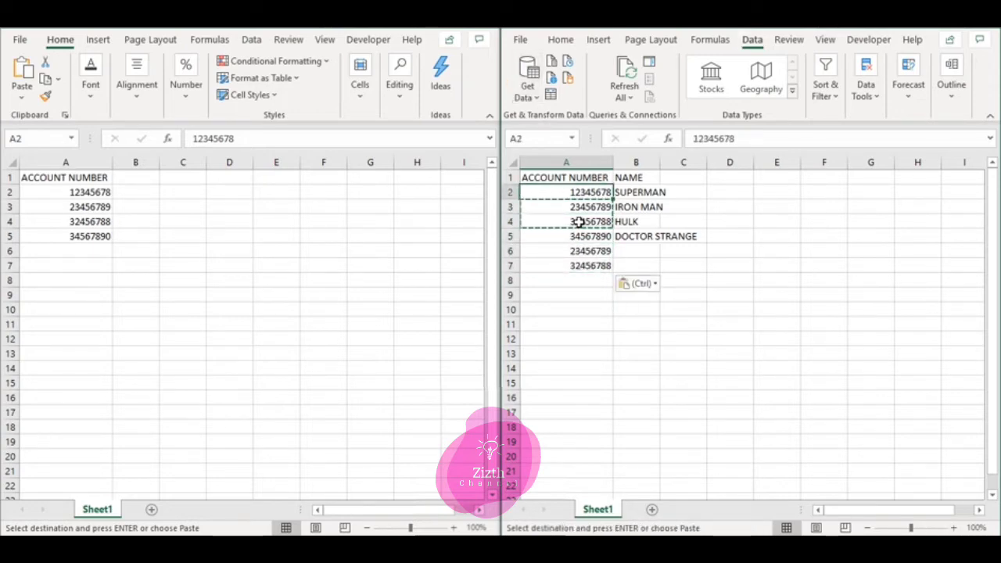
{"action": "key", "text": "ctrl+c"}
{"action": "key", "text": "ctrl+Down"}
{"action": "key", "text": "Down"}
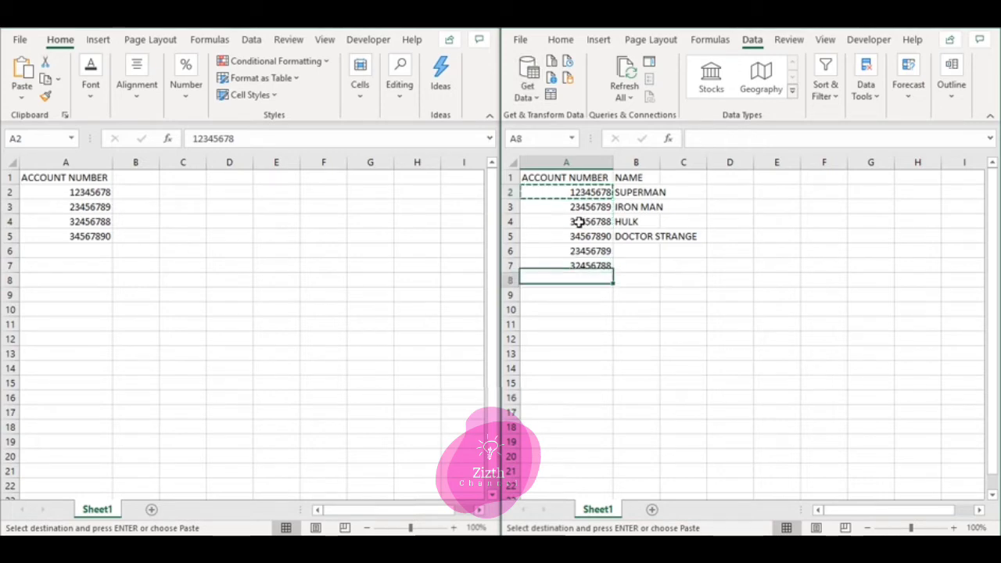
{"action": "key", "text": "ctrl+v"}
{"action": "key", "text": "Right"}
{"action": "key", "text": "ctrl"}
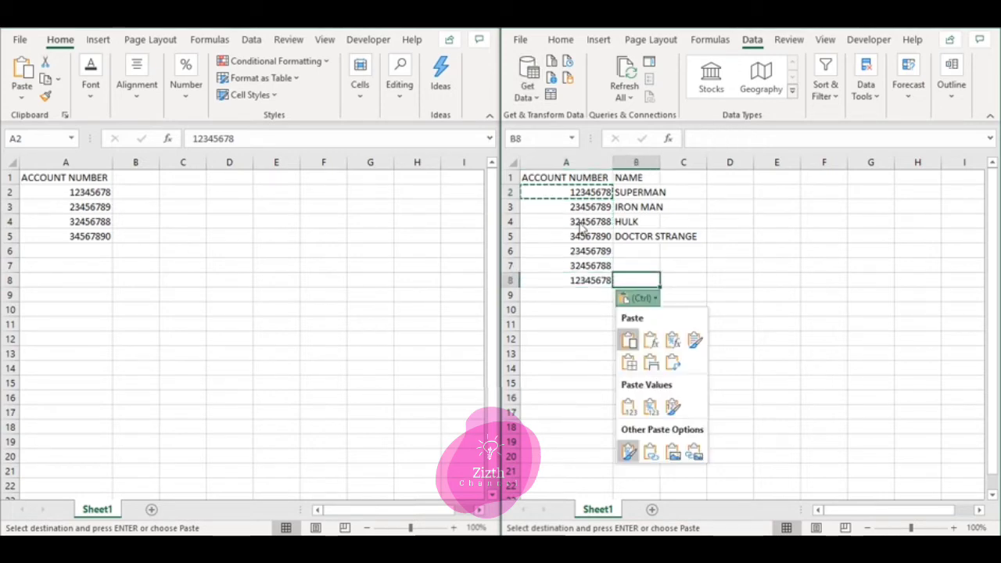
{"action": "key", "text": "Escape"}
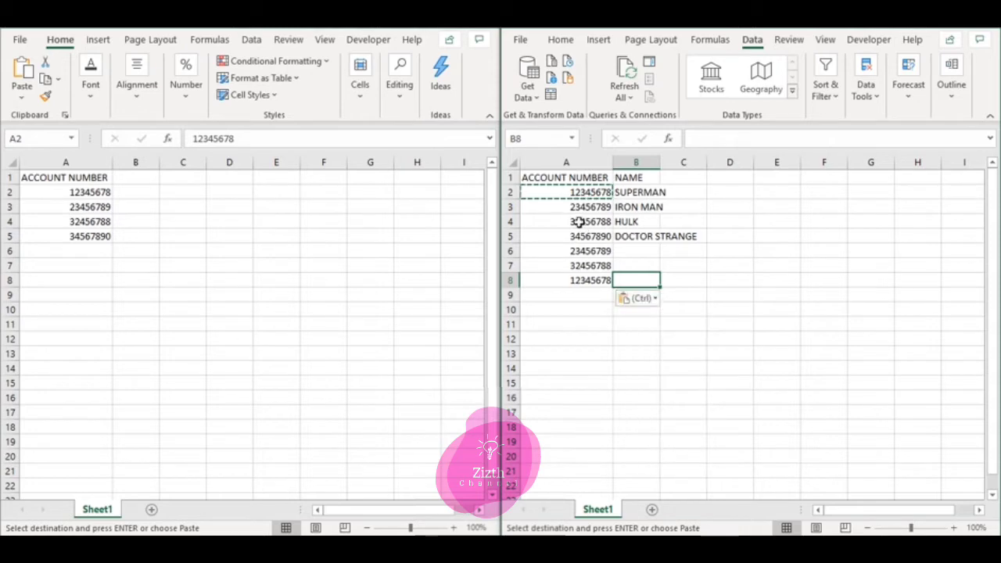
Paste A5:A8 over A2:A5, then clear the leftover numbers in A6:A8
{"action": "key", "text": "Up"}
{"action": "key", "text": "Up"}
{"action": "key", "text": "Up"}
{"action": "key", "text": "Left"}
{"action": "key", "text": "Up"}
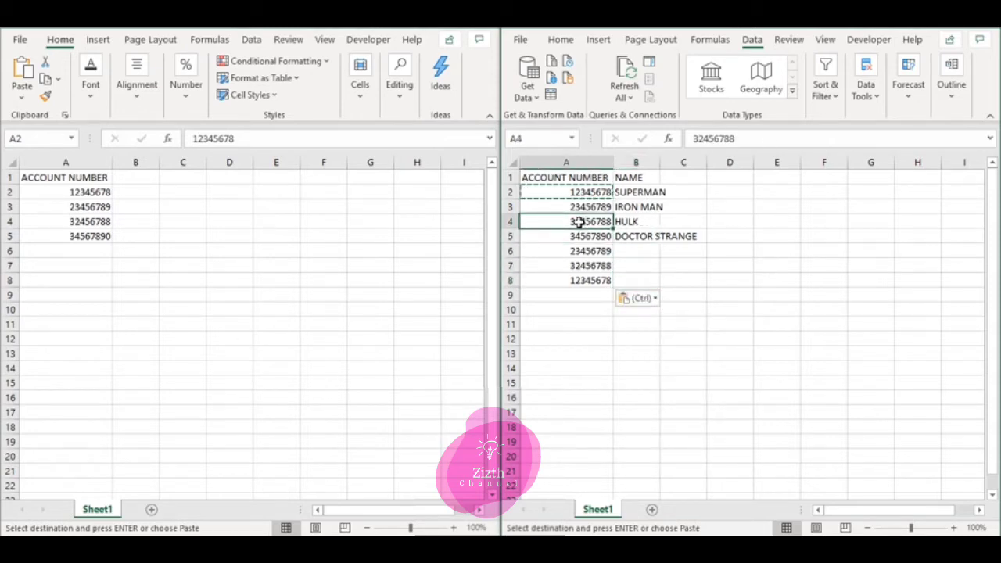
{"action": "key", "text": "Down"}
{"action": "key", "text": "ctrl"}
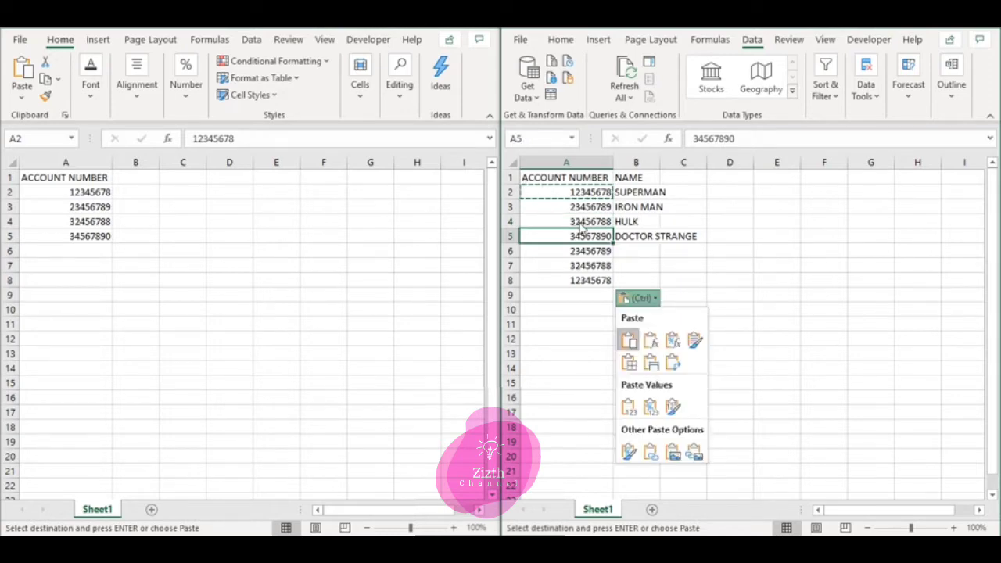
{"action": "key", "text": "Down"}
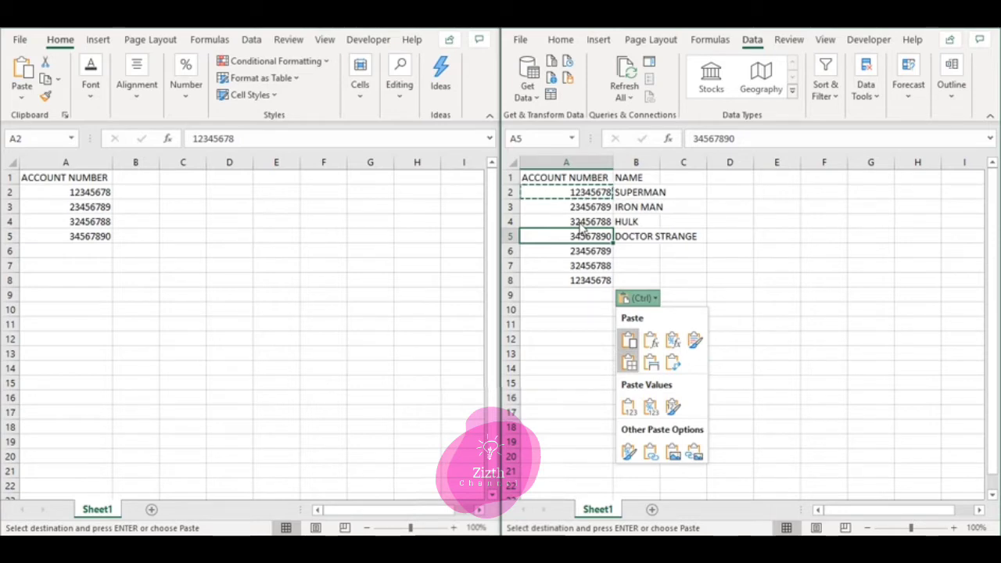
{"action": "key", "text": "Return"}
{"action": "key", "text": "ctrl+shift+Down"}
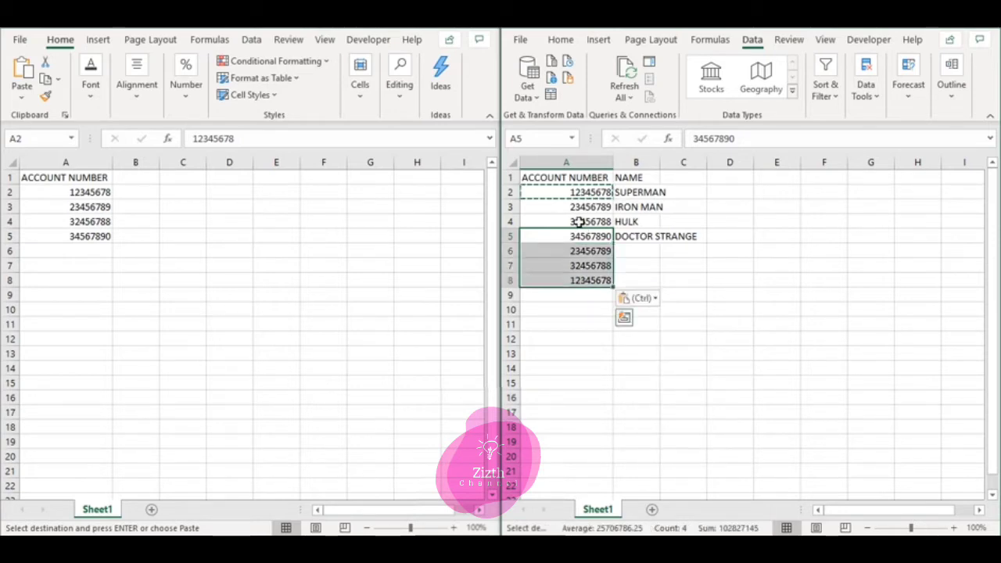
{"action": "key", "text": "ctrl+c"}
{"action": "key", "text": "Up"}
{"action": "key", "text": "Up"}
{"action": "key", "text": "Up"}
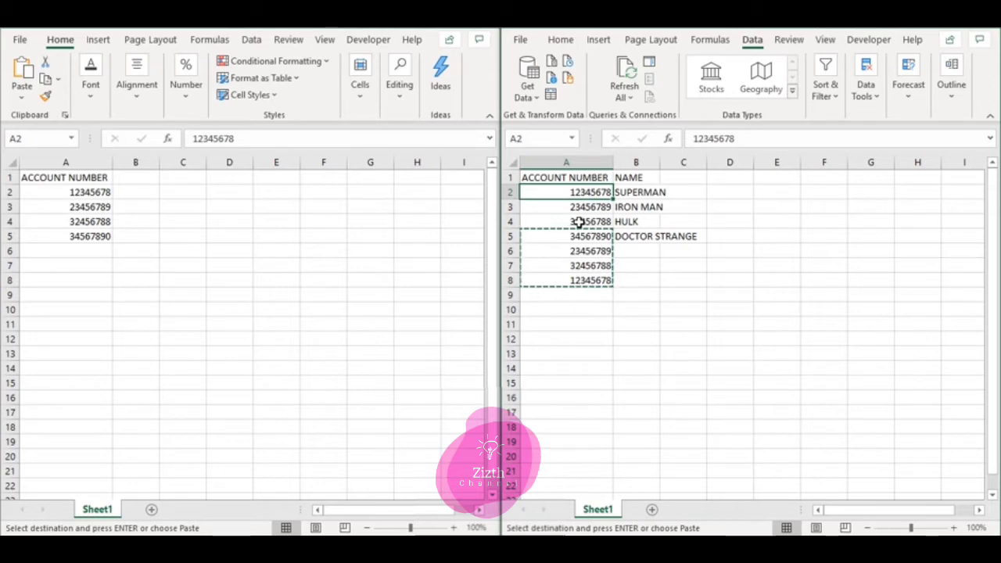
{"action": "key", "text": "Up"}
{"action": "key", "text": "Down"}
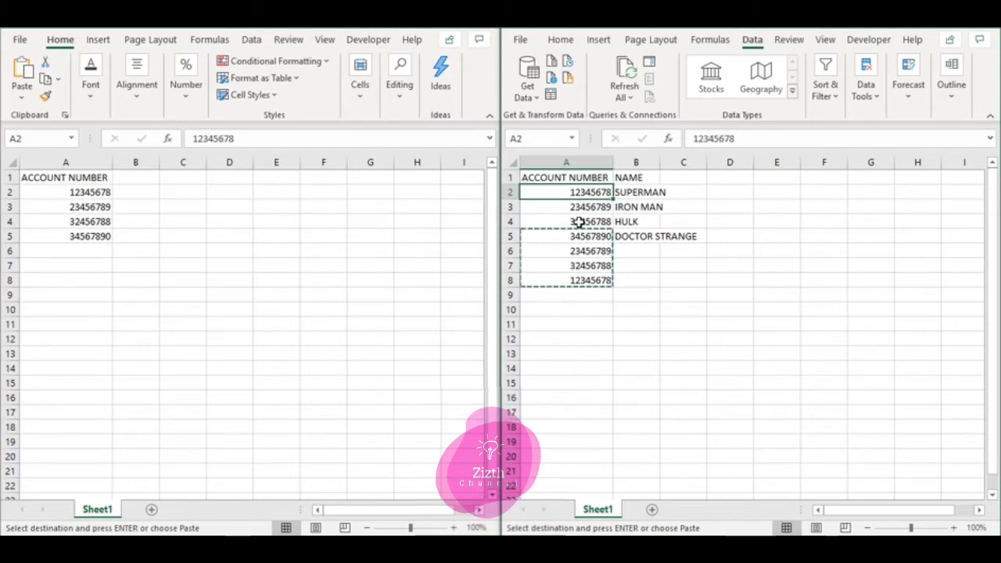
{"action": "key", "text": "ctrl+v"}
{"action": "key", "text": "ctrl+Down"}
{"action": "key", "text": "Up"}
{"action": "key", "text": "Up"}
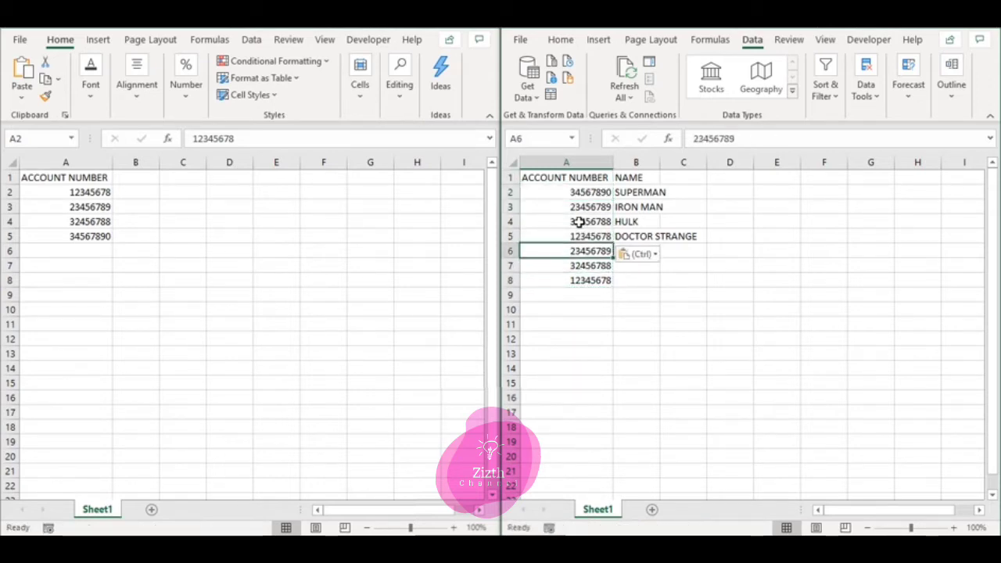
{"action": "key", "text": "ctrl+shift+Down"}
{"action": "key", "text": "Delete"}
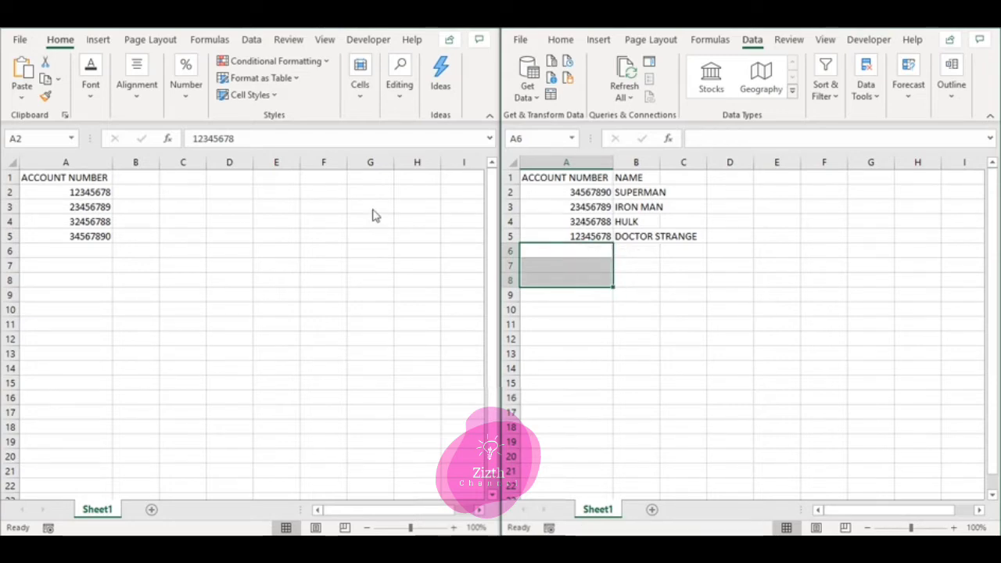
Type =VLOOKUP( into Book1's cell B2 beside account number 12345678
{"action": "left_click", "coordinate": [119, 197]}
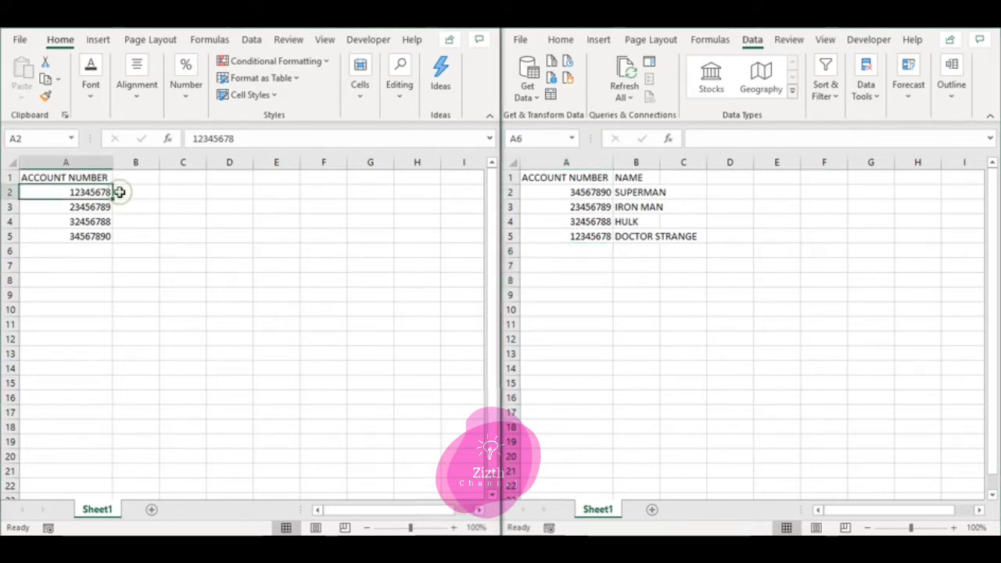
{"action": "left_click", "coordinate": [120, 191]}
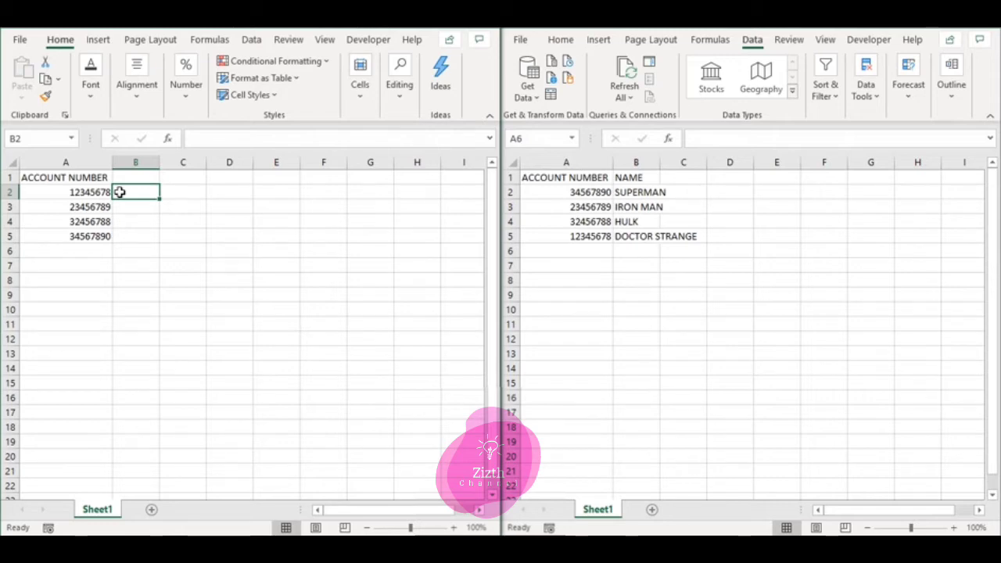
{"action": "type", "text": "="}
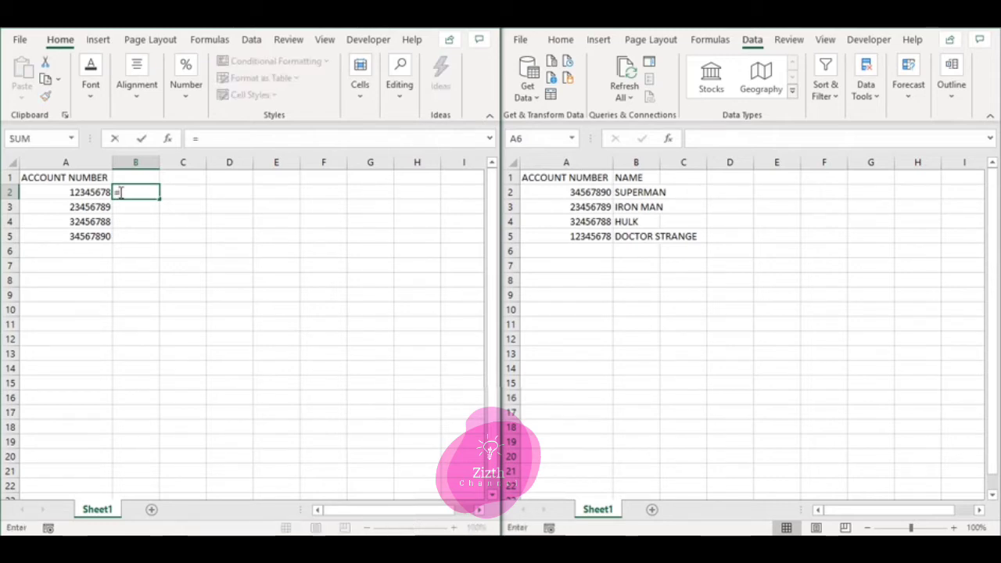
{"action": "type", "text": "VLOOK"}
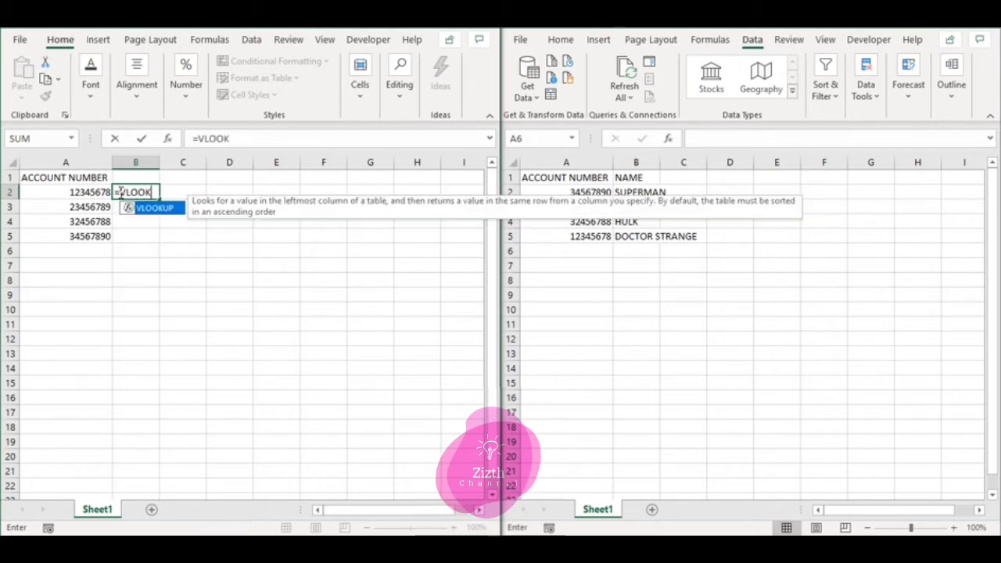
{"action": "type", "text": "UP"}
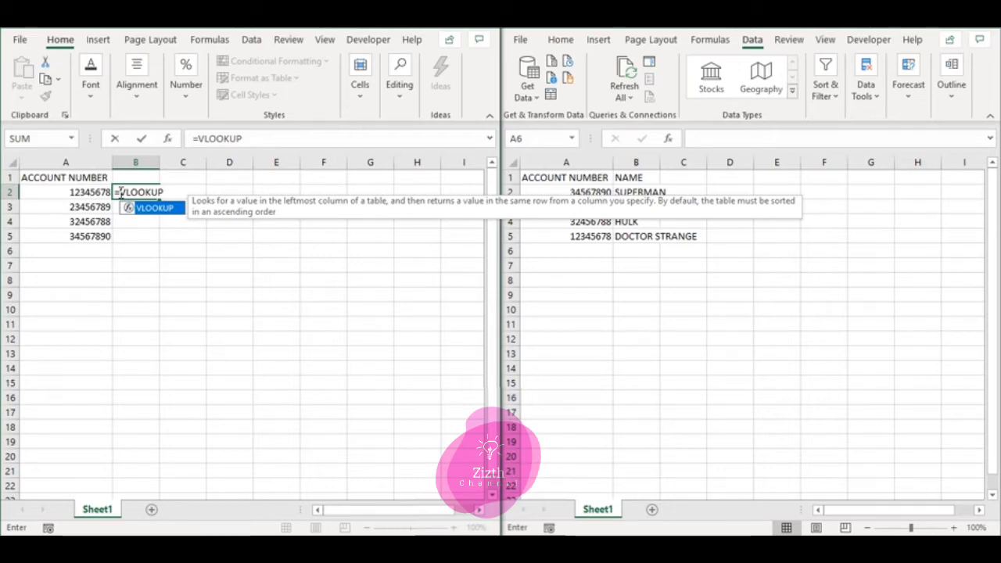
{"action": "type", "text": "("}
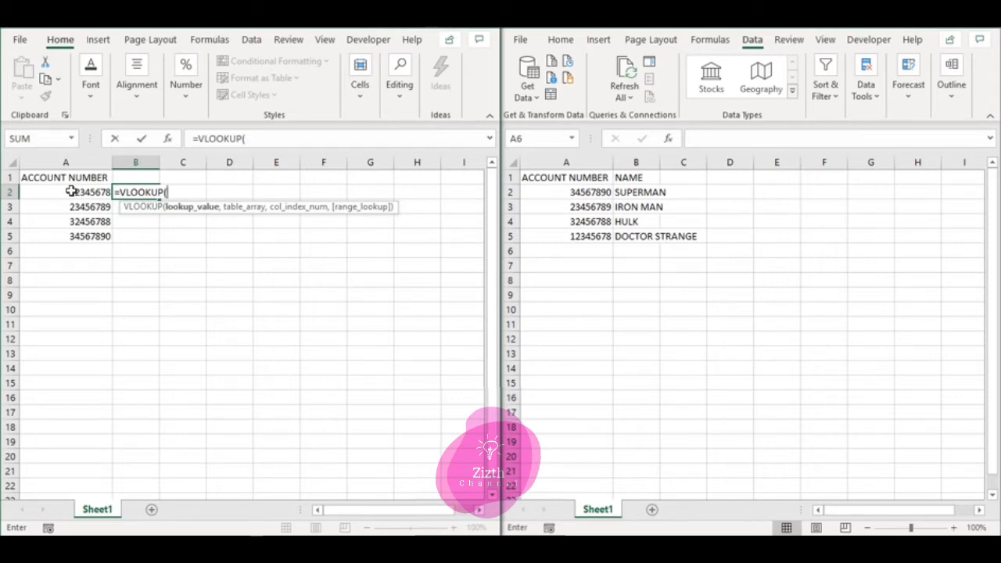
Insert A2 as the VLOOKUP lookup value, followed by a comma
{"action": "left_click", "coordinate": [72, 191]}
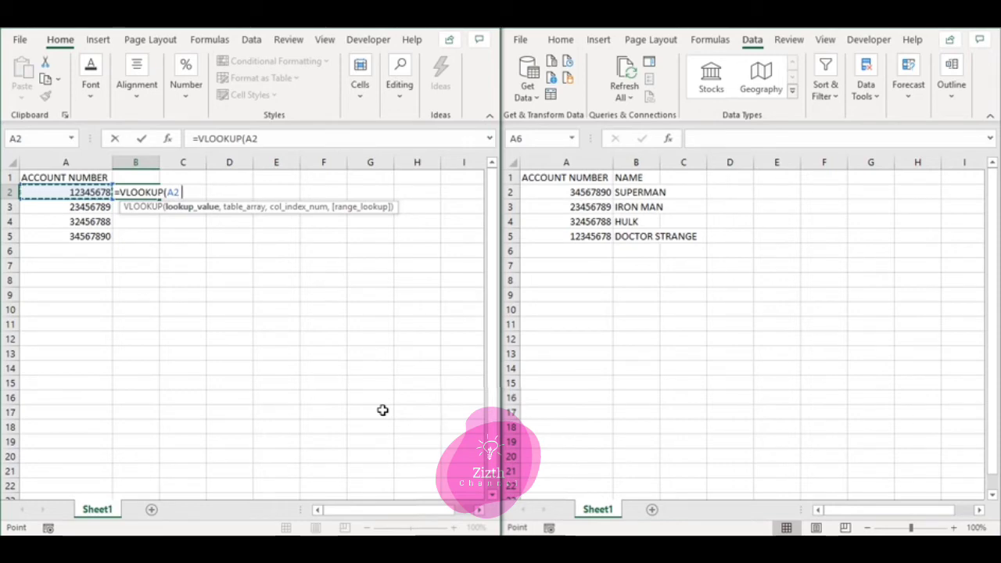
{"action": "type", "text": ","}
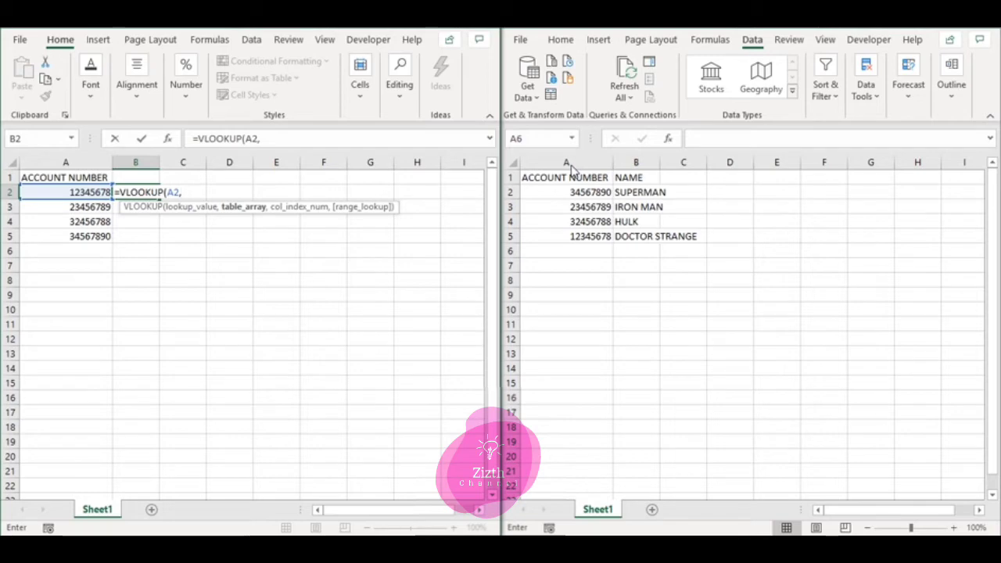
Set the table array to [Book2]Sheet1!$A:$A, redoing the reference in the formula bar
{"action": "left_click", "coordinate": [571, 165]}
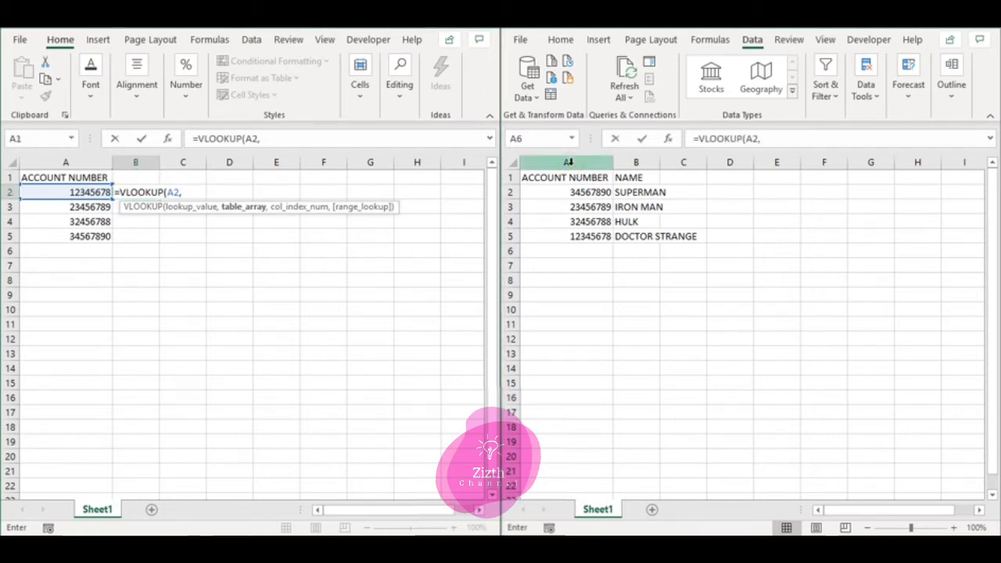
{"action": "left_click", "coordinate": [569, 162]}
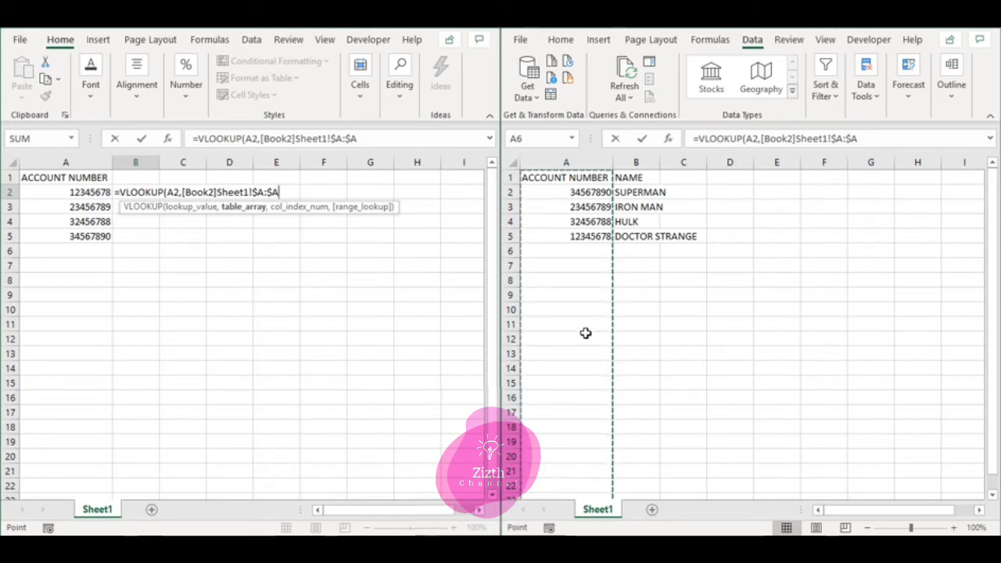
{"action": "type", "text": ","}
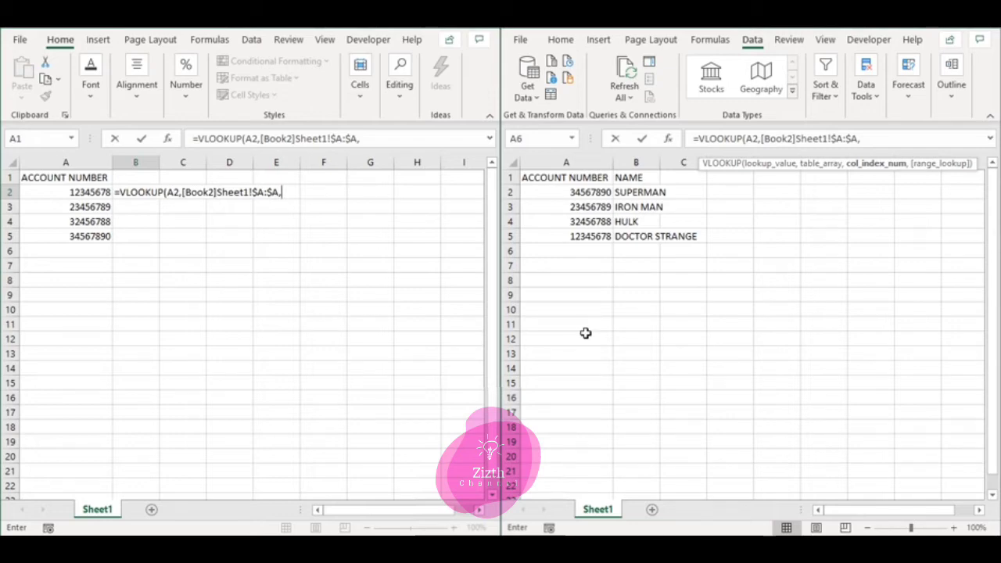
{"action": "key", "text": "BackSpace"}
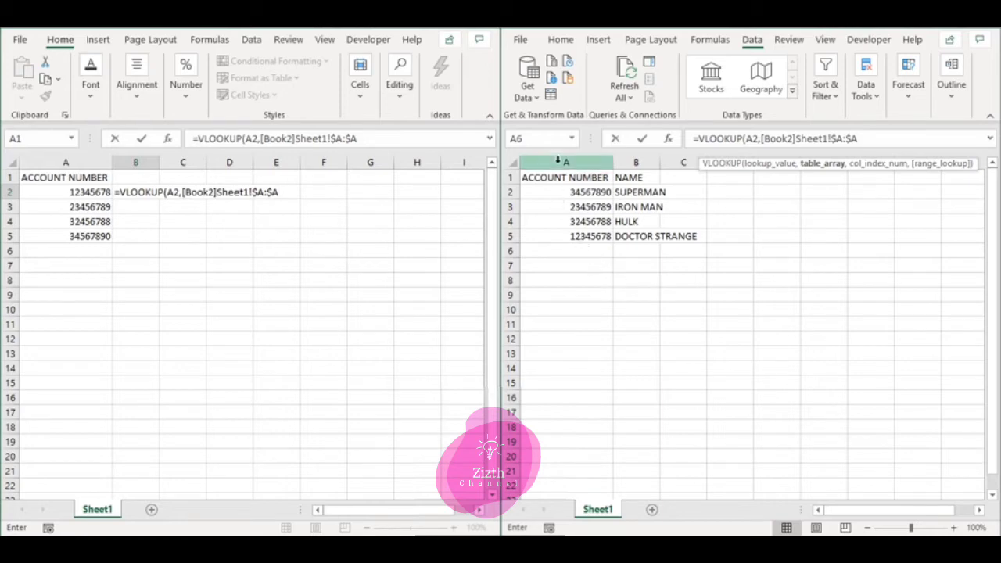
{"action": "left_click", "coordinate": [860, 139]}
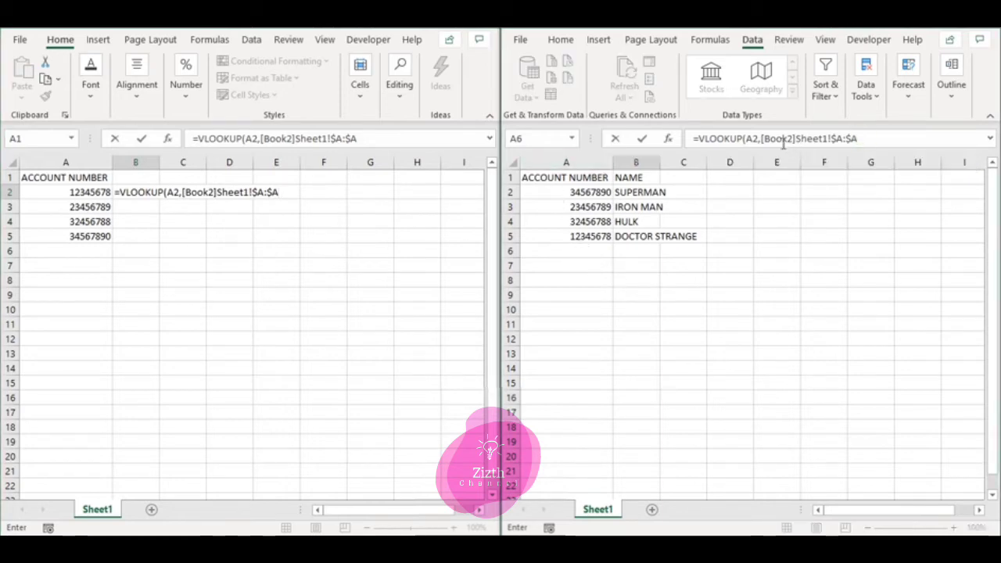
{"action": "left_click", "coordinate": [758, 141]}
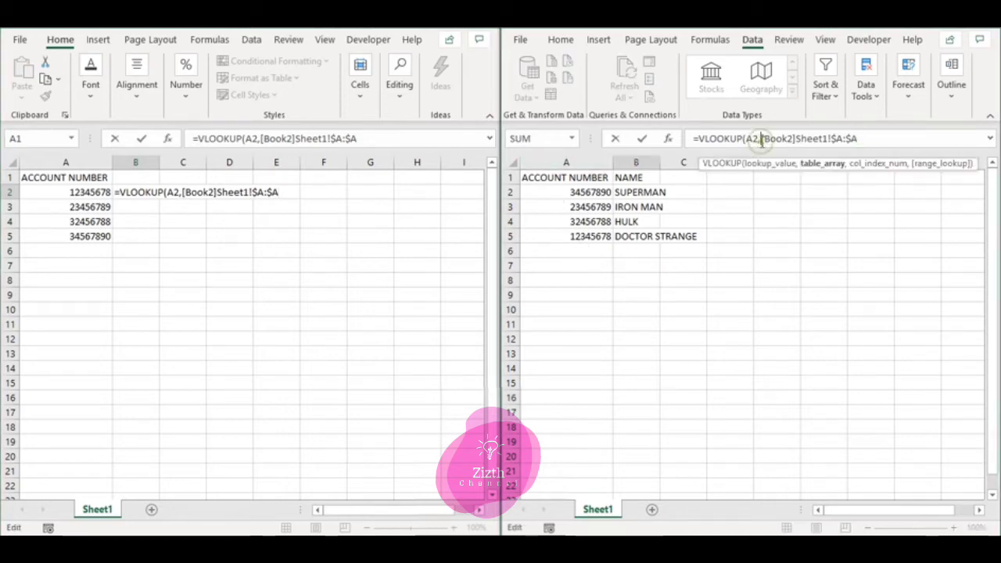
{"action": "left_click", "coordinate": [868, 138], "text": "shift"}
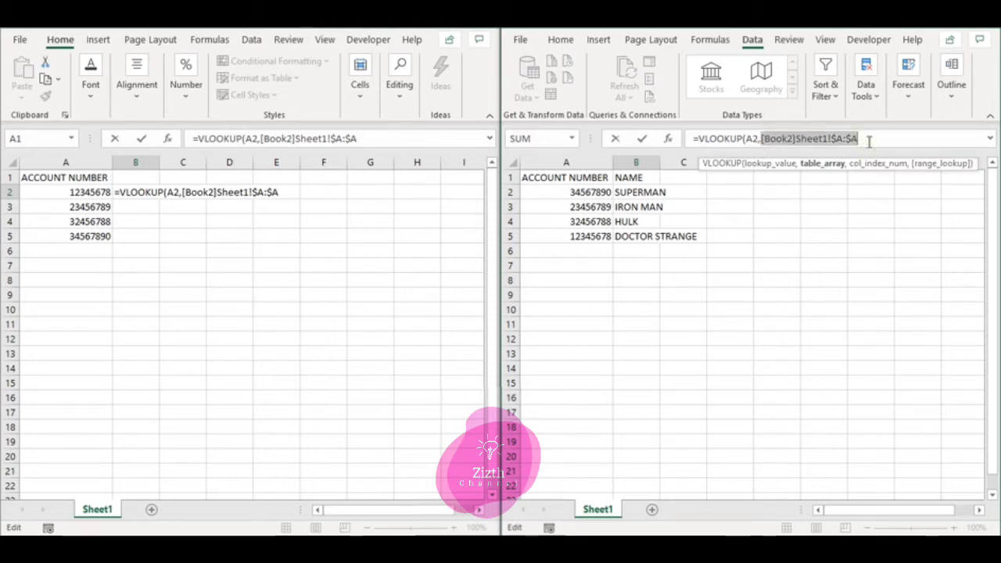
{"action": "key", "text": "Delete"}
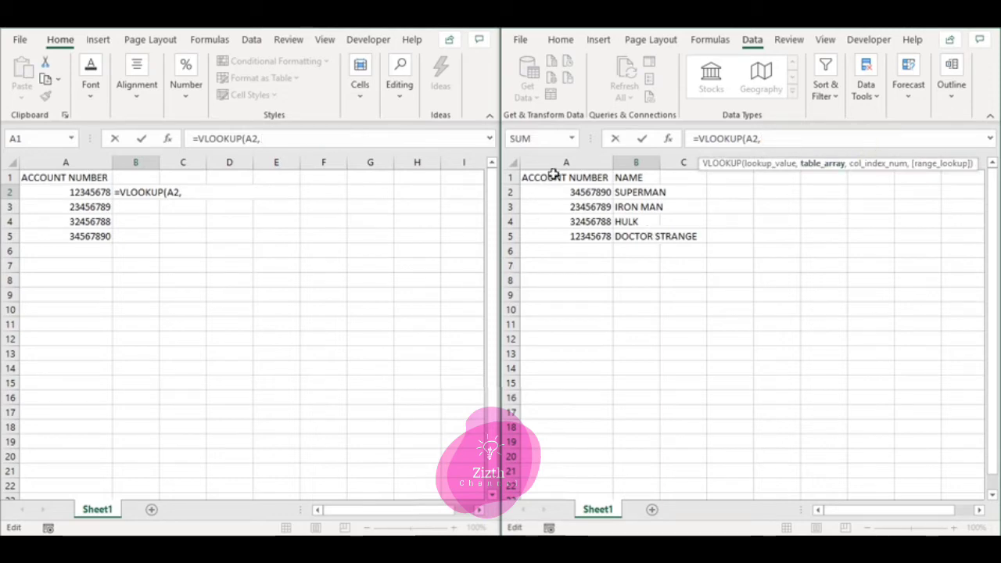
{"action": "left_click", "coordinate": [553, 165]}
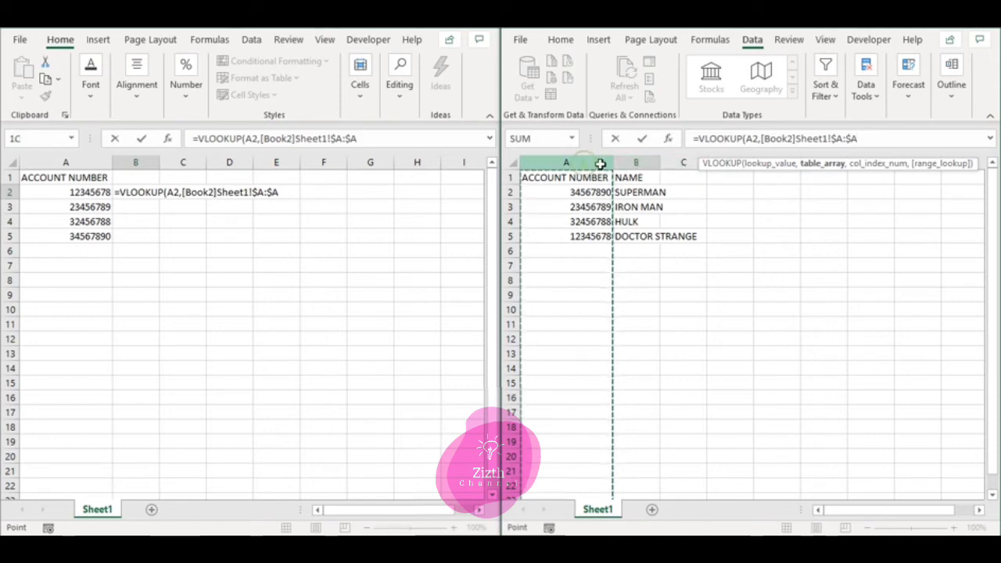
Extend the table array to Book2's columns $A:$B and add a comma
{"action": "left_click_drag", "start_coordinate": [599, 162], "coordinate": [622, 165]}
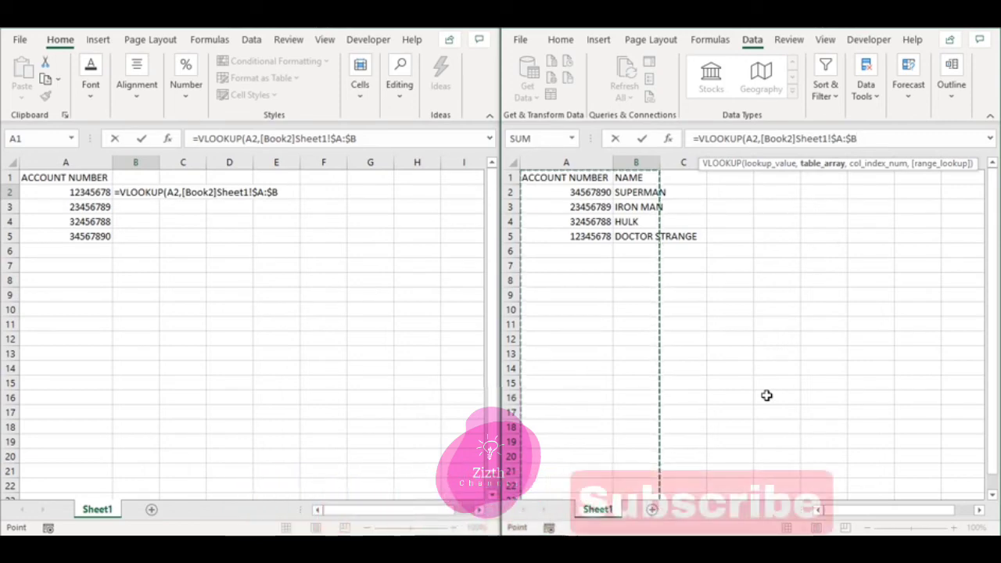
{"action": "type", "text": ","}
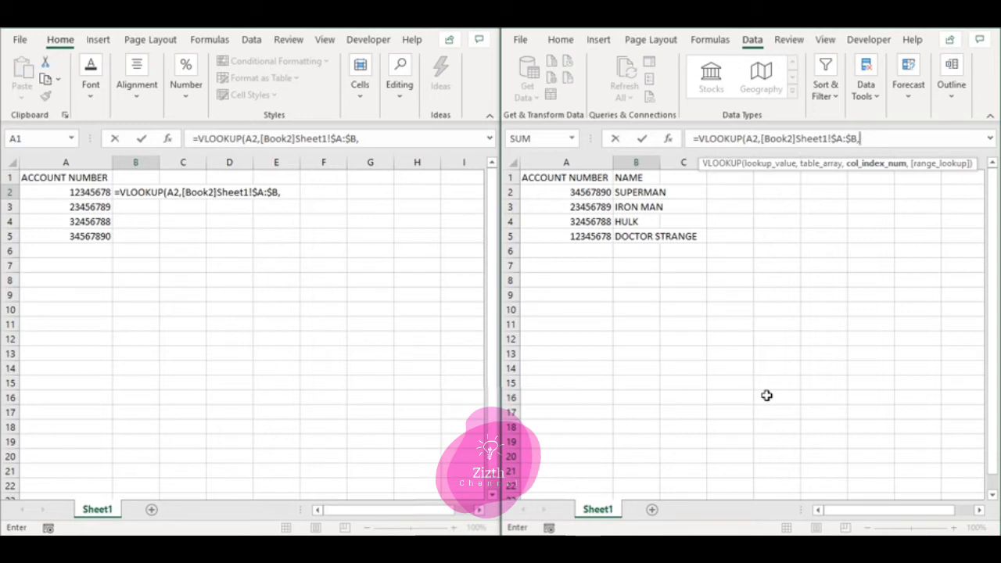
Complete B2 as =VLOOKUP(A2,[Book2]Sheet1!$A:$B,2,FALSE) so it returns DOCTOR STRANGE
{"action": "type", "text": "2"}
{"action": "type", "text": ","}
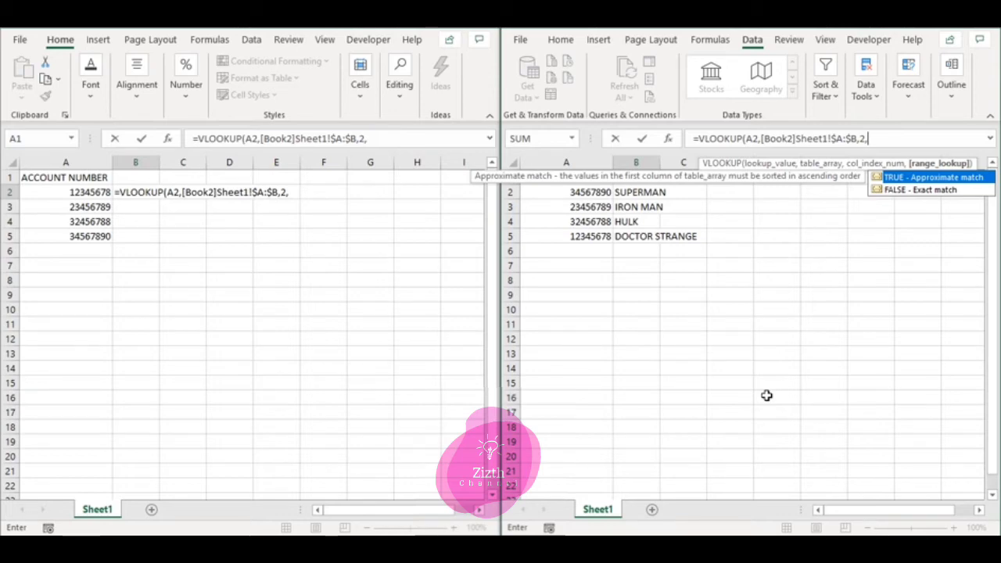
{"action": "type", "text": "F"}
{"action": "type", "text": "ALSE"}
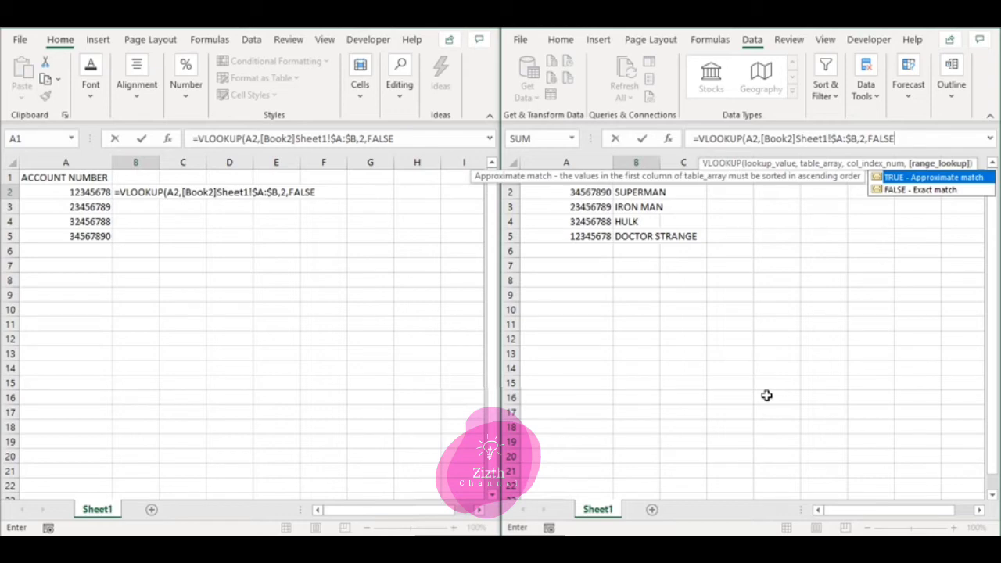
{"action": "type", "text": ")"}
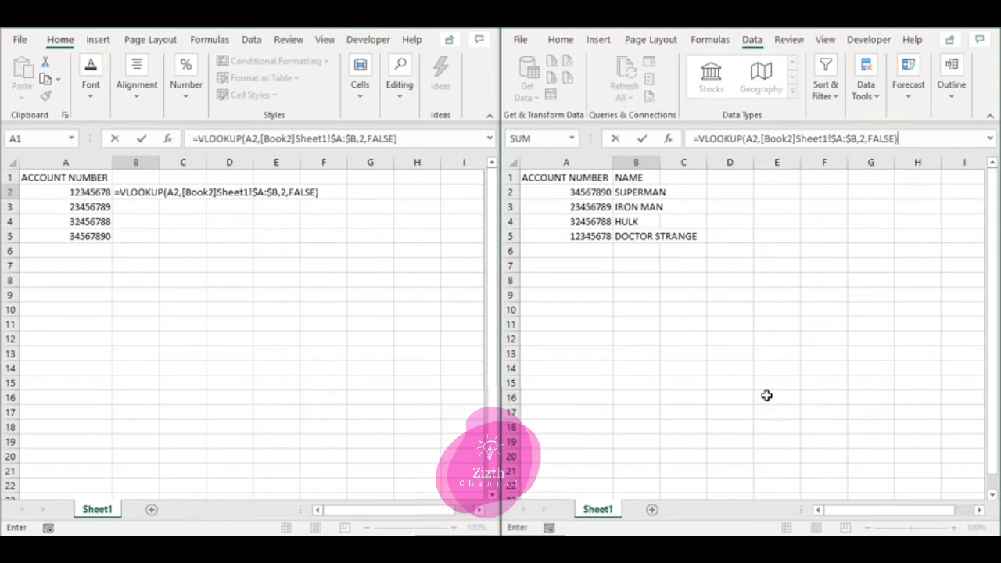
{"action": "key", "text": "Return"}
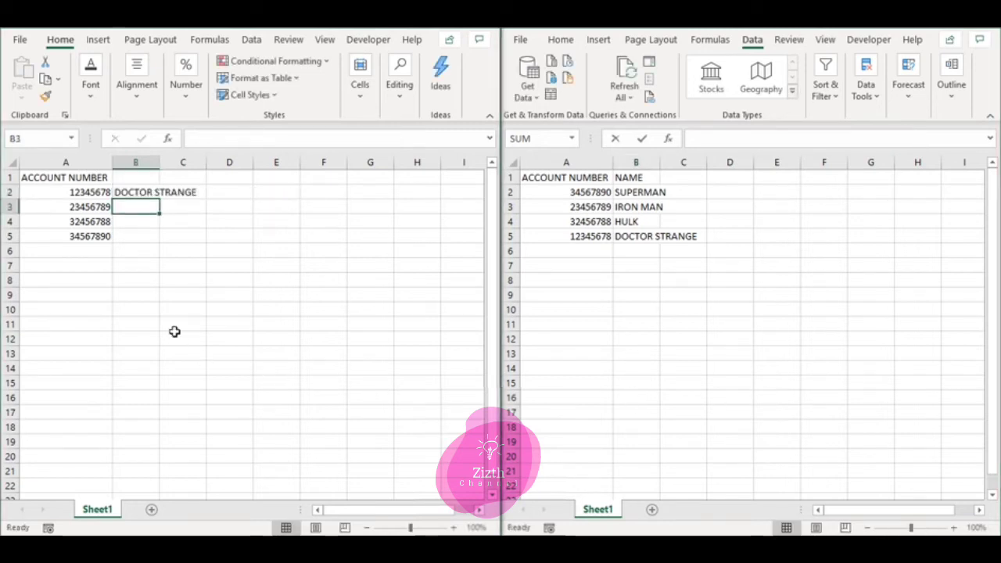
Copy B2's lookup into B3:B5 for IRON MAN, HULK, SUPERMAN, and autofit column B
{"action": "left_click", "coordinate": [147, 190]}
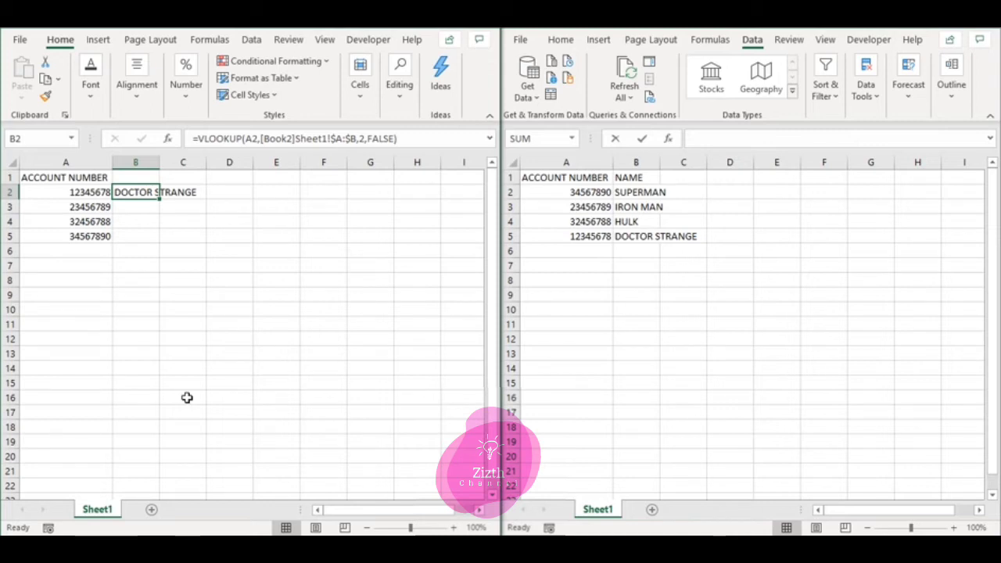
{"action": "key", "text": "Left"}
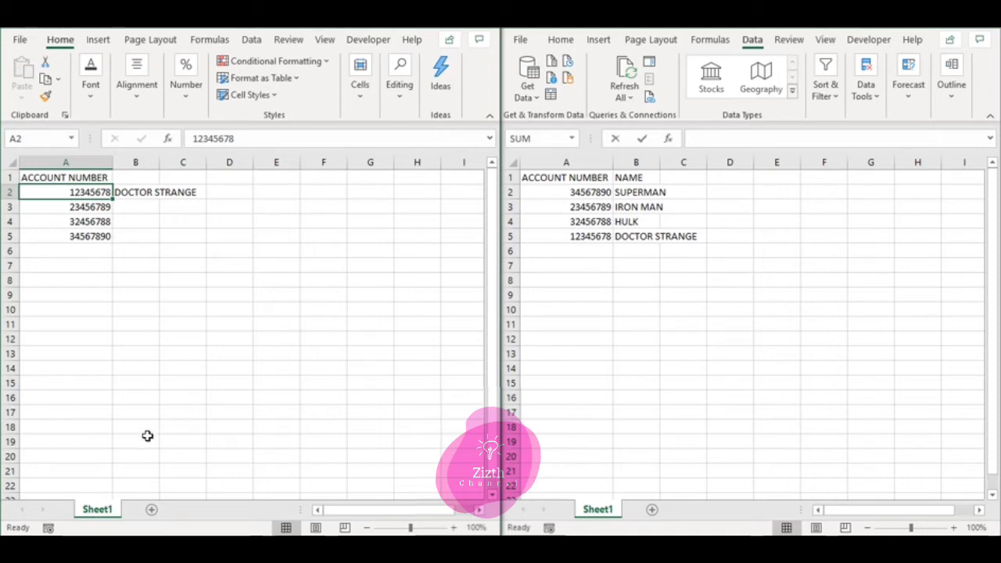
{"action": "left_click", "coordinate": [157, 194]}
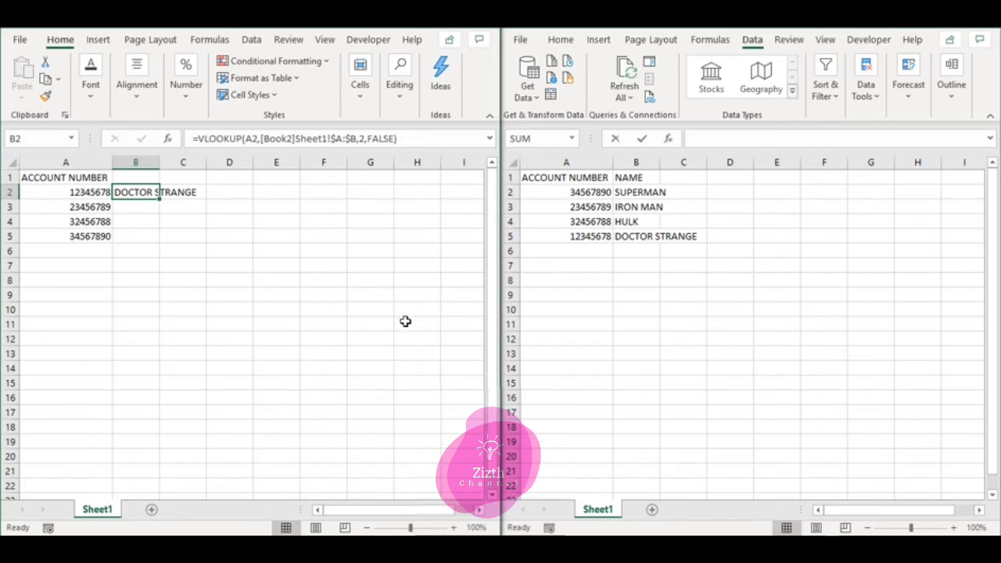
{"action": "key", "text": "ctrl+c"}
{"action": "left_click_drag", "start_coordinate": [137, 208], "coordinate": [141, 234]}
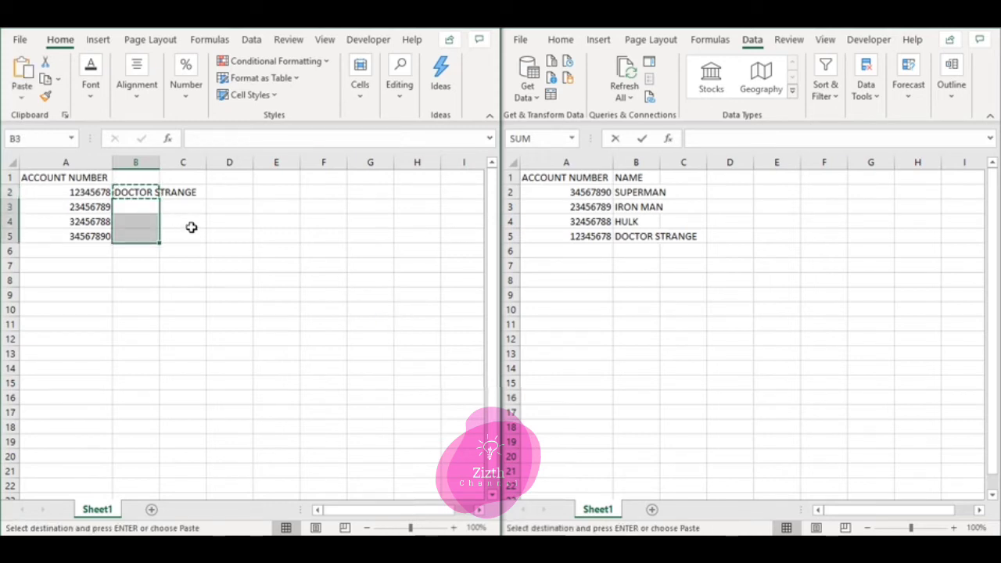
{"action": "key", "text": "ctrl+v"}
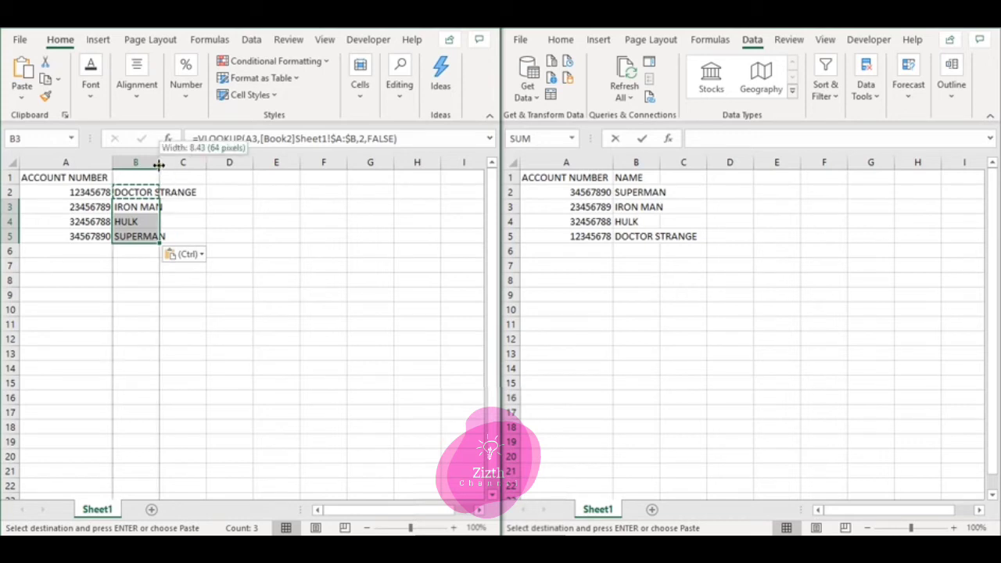
{"action": "double_click", "coordinate": [159, 162]}
{"action": "left_click", "coordinate": [183, 269]}
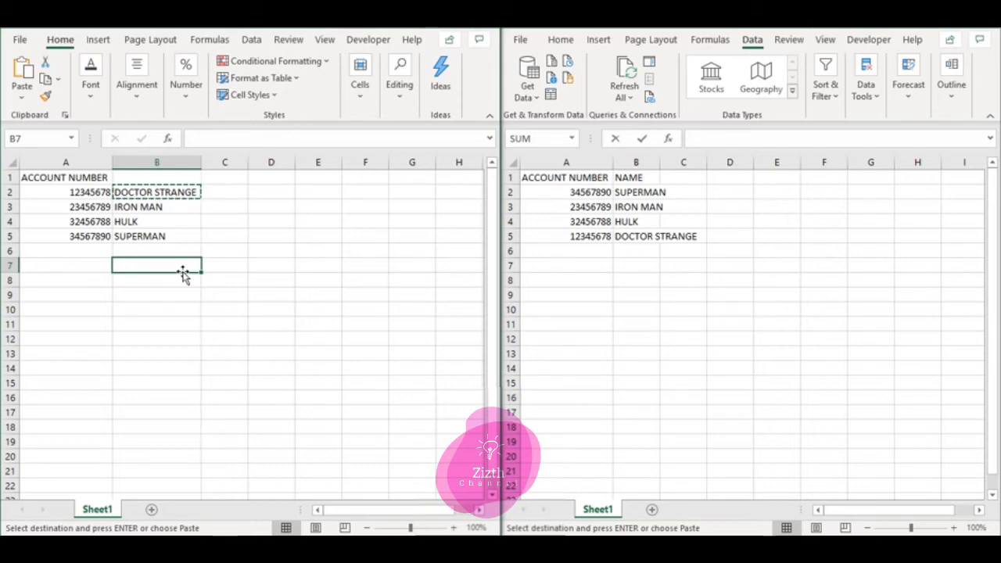
Enter a new eight-digit account number in Book1's A6, correcting a missing digit
{"action": "left_click", "coordinate": [77, 247]}
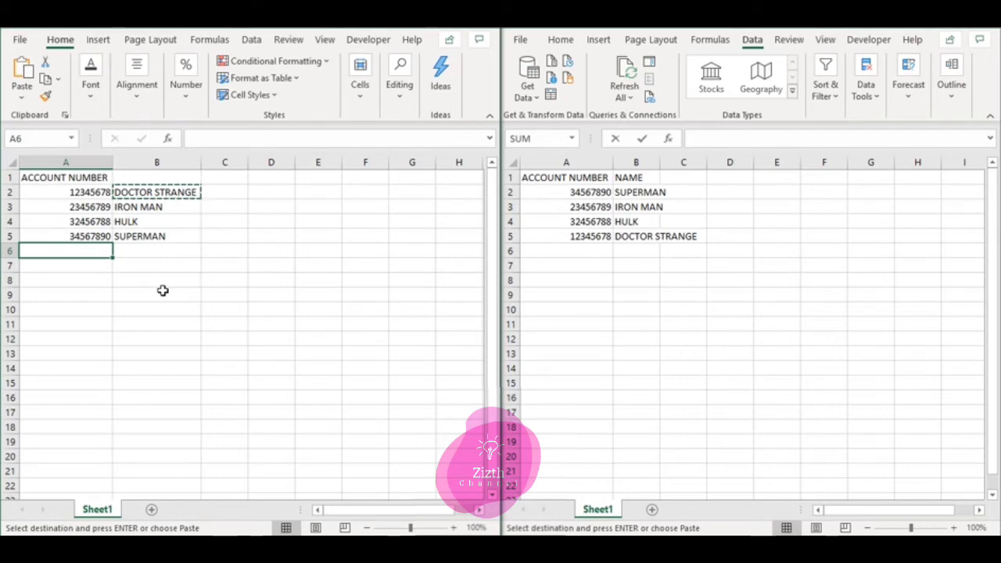
{"action": "key", "text": "Escape"}
{"action": "type", "text": "4532"}
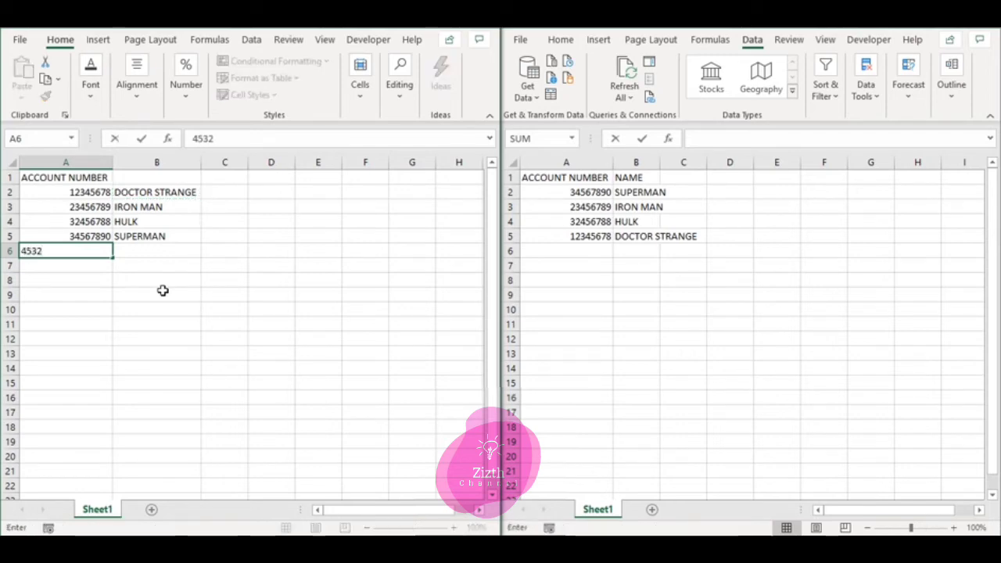
{"action": "type", "text": "567"}
{"action": "key", "text": "Return"}
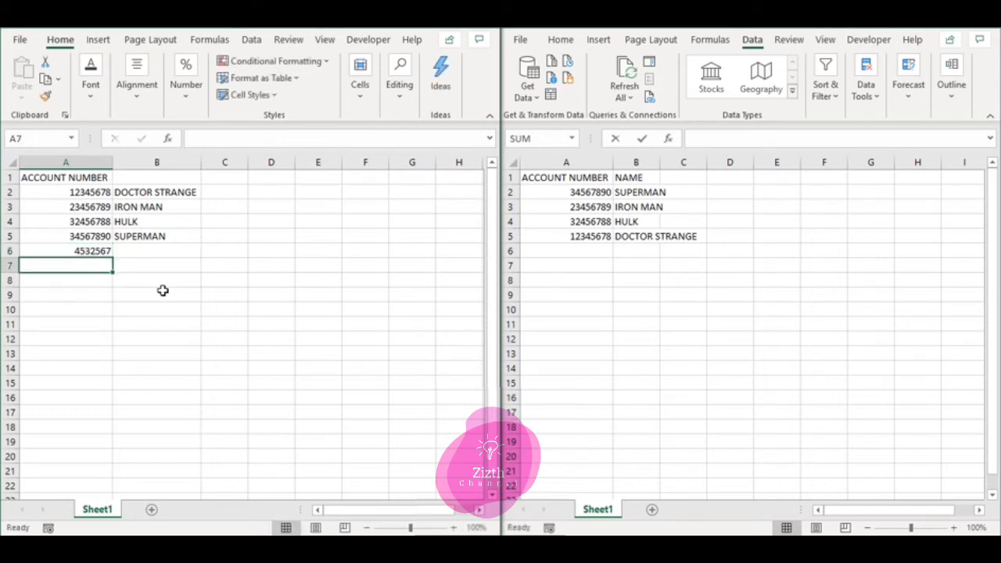
{"action": "key", "text": "Up"}
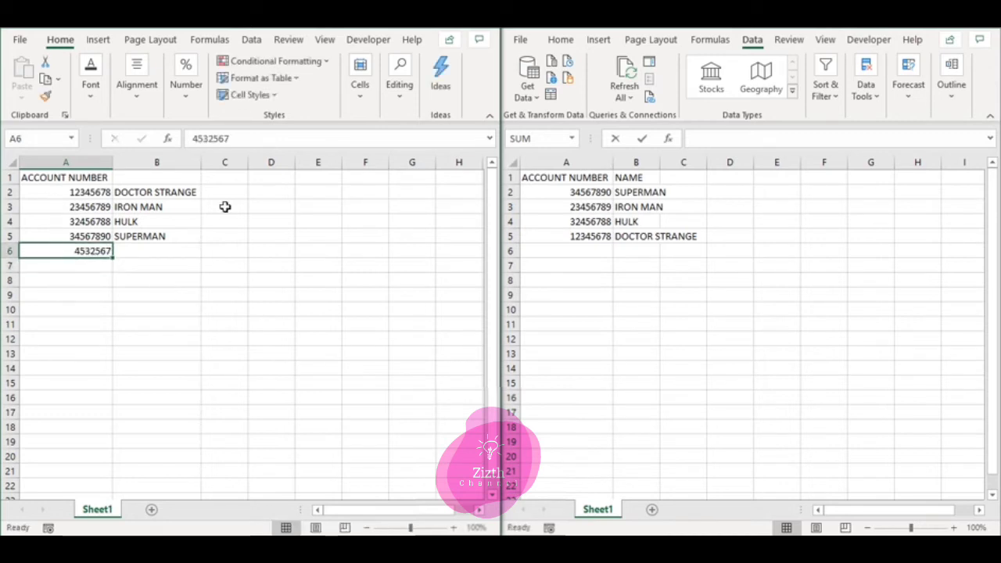
{"action": "left_click", "coordinate": [255, 146]}
{"action": "type", "text": "0"}
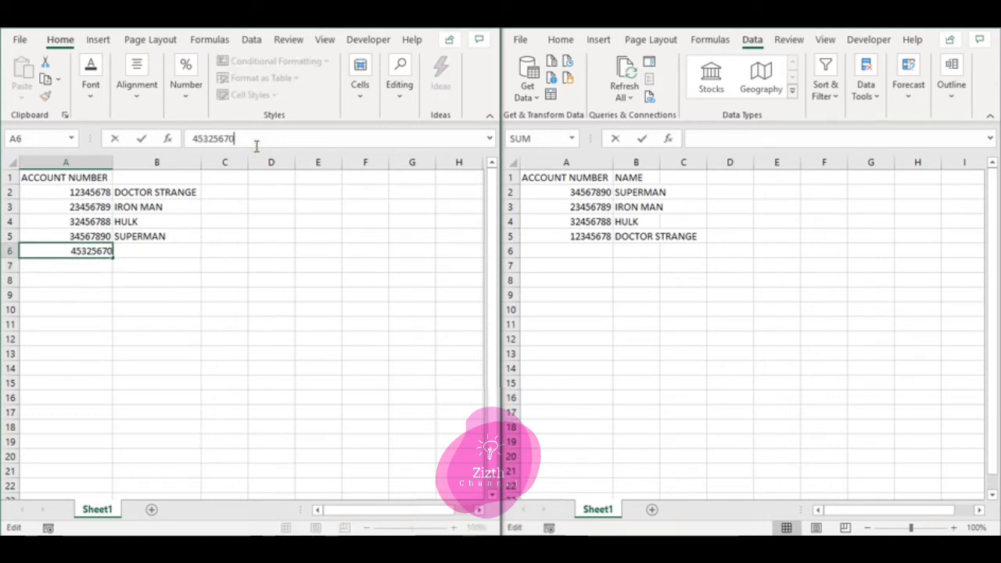
{"action": "key", "text": "Return"}
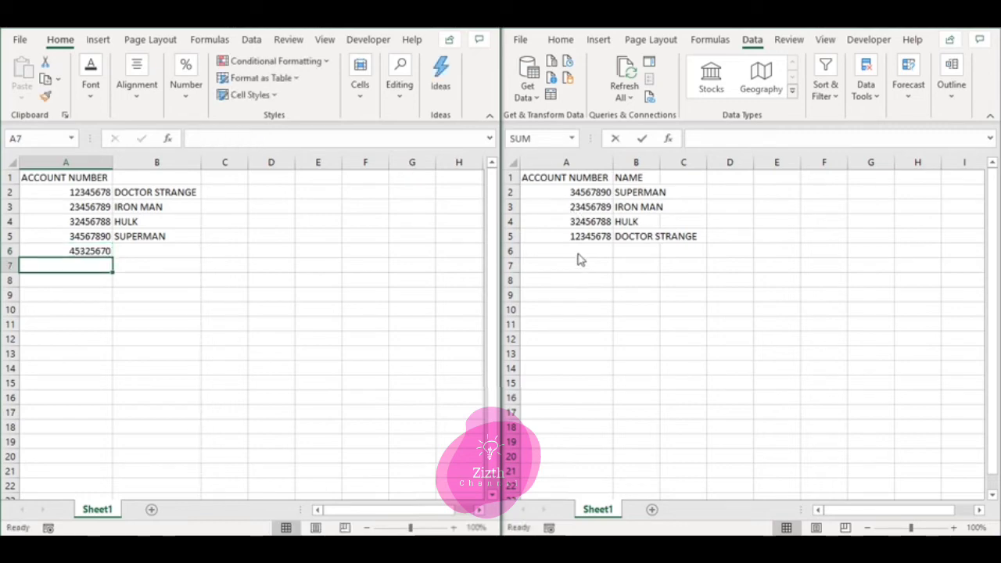
Add a new account number in Book2's A6, trimming an extra digit, with SPIDER MAN in B6
{"action": "left_click", "coordinate": [577, 253]}
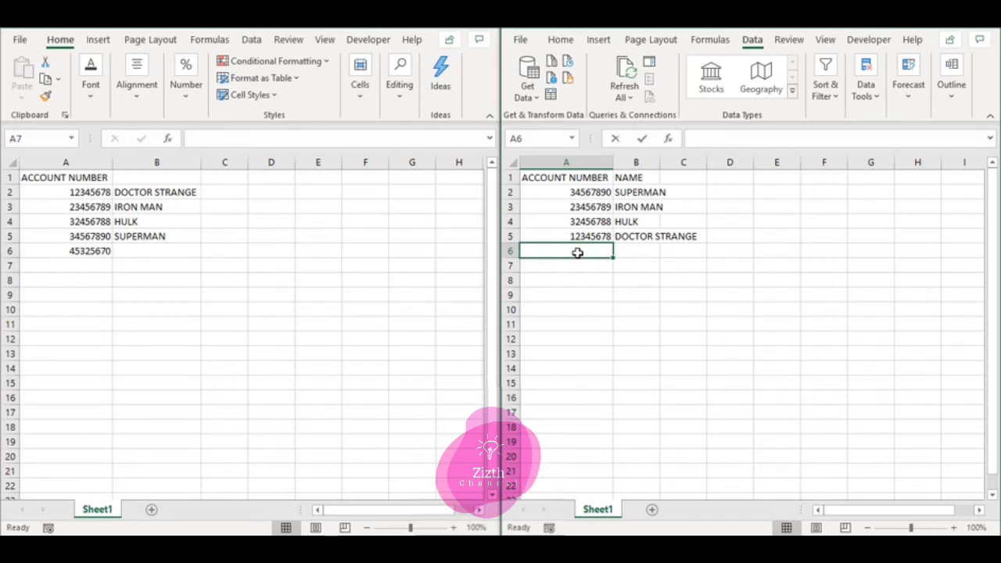
{"action": "type", "text": "3434343"}
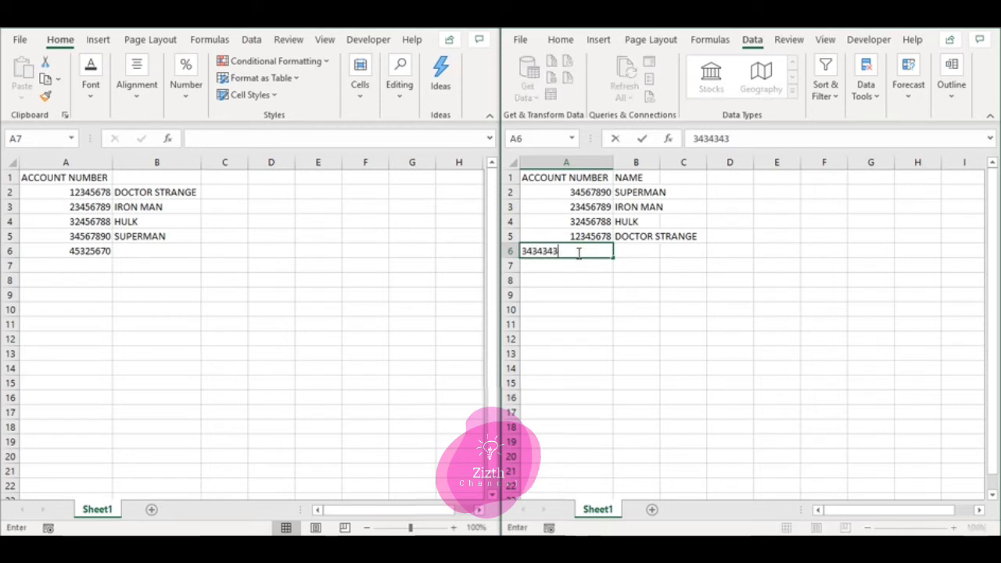
{"action": "type", "text": "43"}
{"action": "key", "text": "Return"}
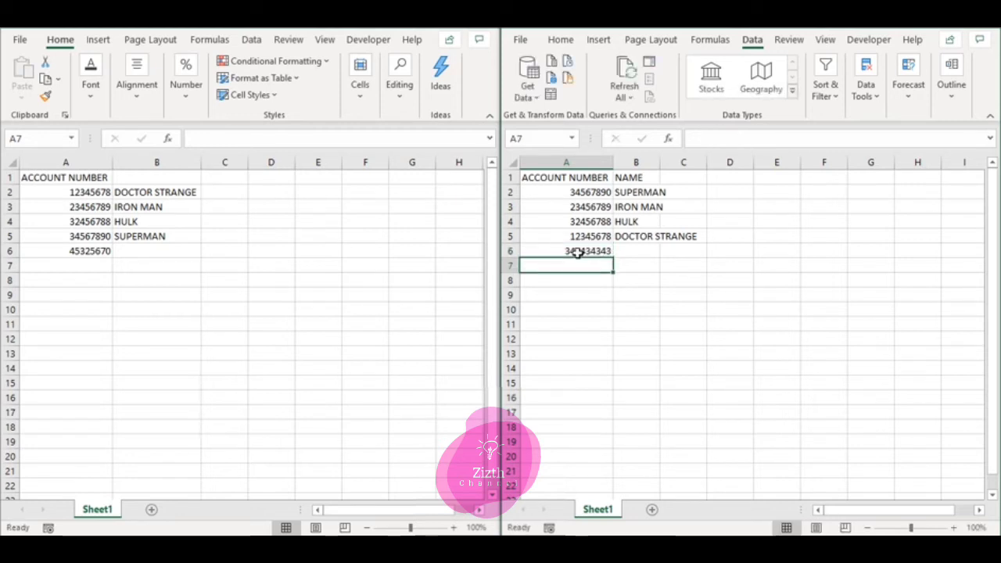
{"action": "left_click", "coordinate": [576, 252]}
{"action": "left_click", "coordinate": [768, 137]}
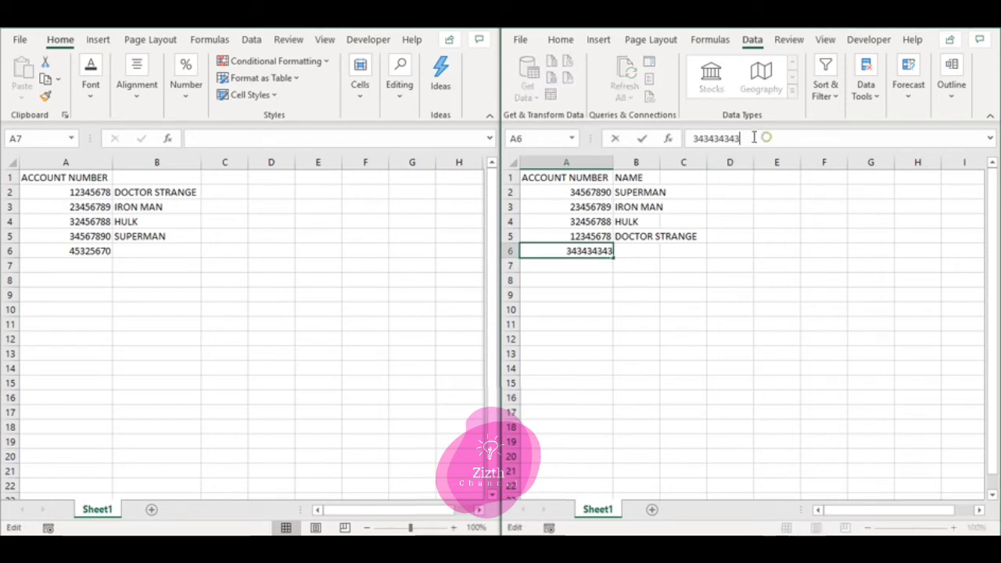
{"action": "key", "text": "BackSpace"}
{"action": "key", "text": "Return"}
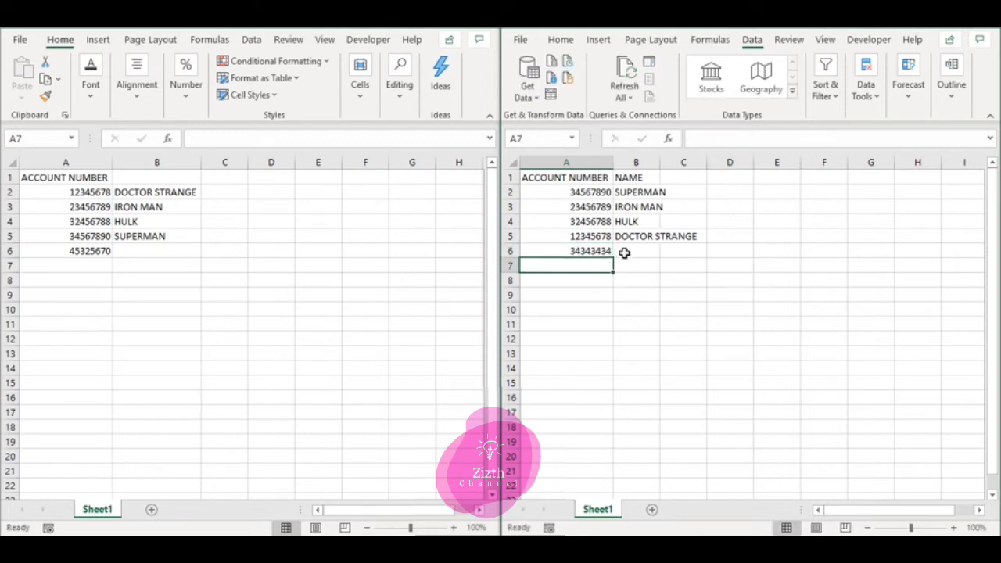
{"action": "left_click", "coordinate": [625, 253]}
{"action": "type", "text": "SPI"}
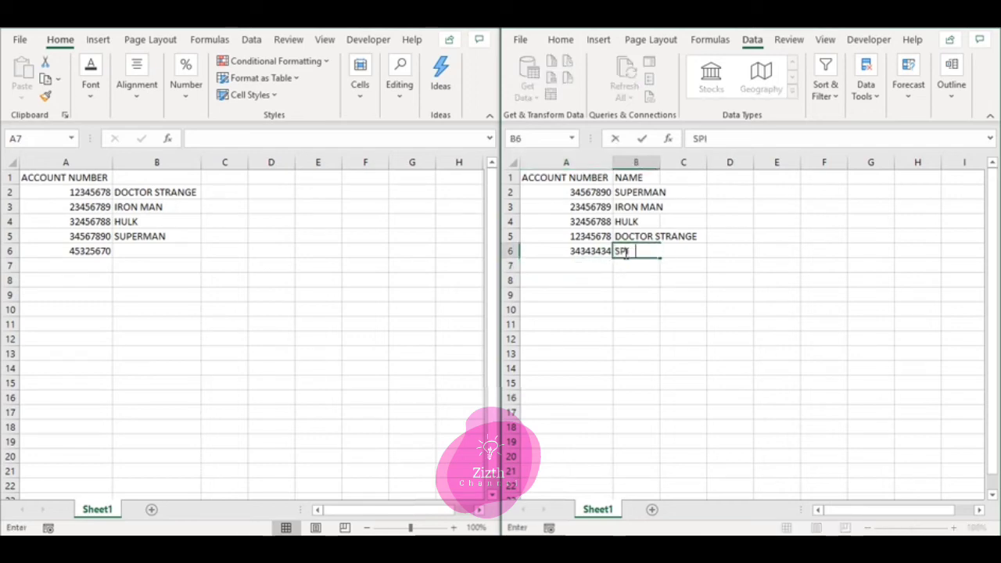
{"action": "type", "text": "DER MAN"}
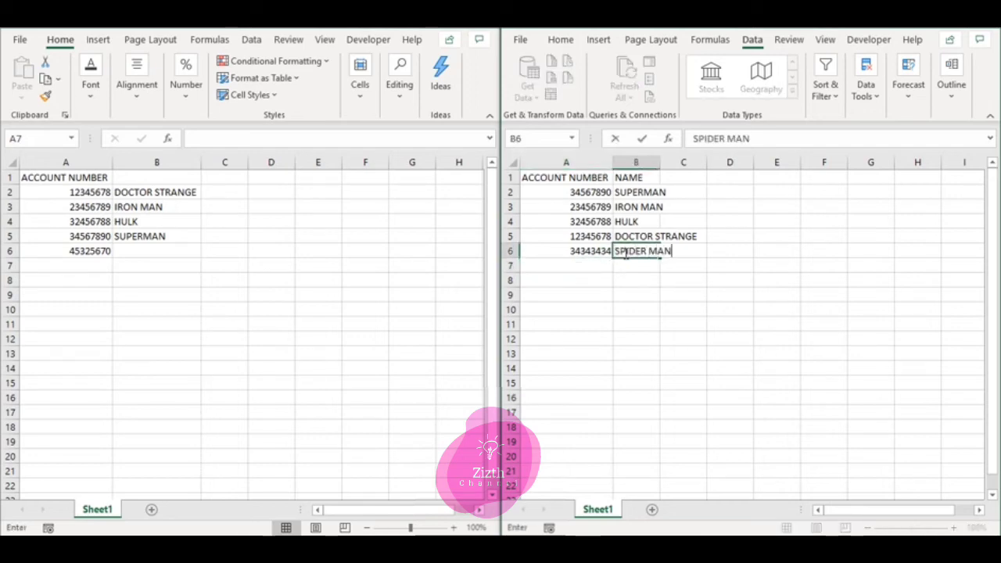
{"action": "key", "text": "Return"}
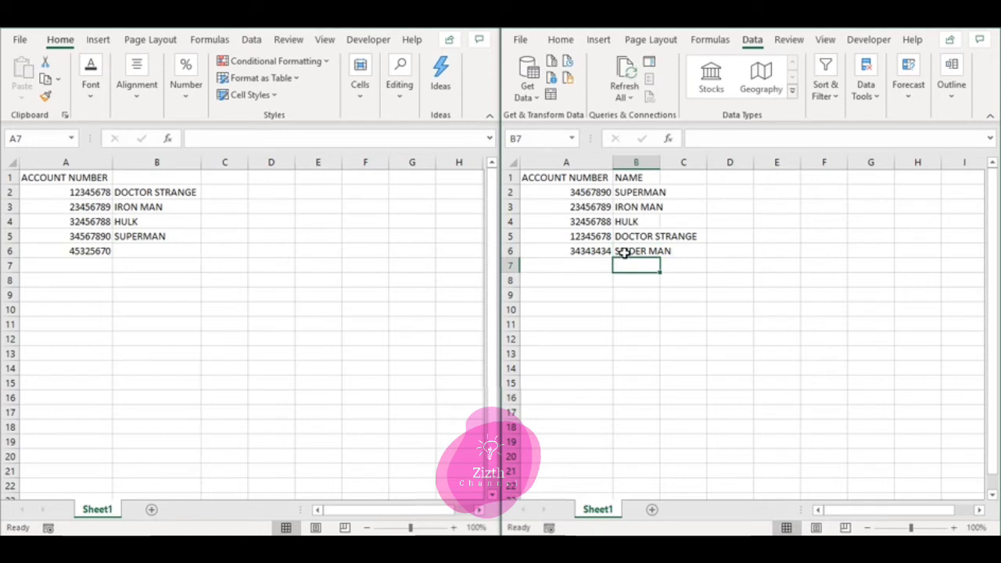
{"action": "left_click", "coordinate": [144, 236]}
{"action": "left_click", "coordinate": [159, 236]}
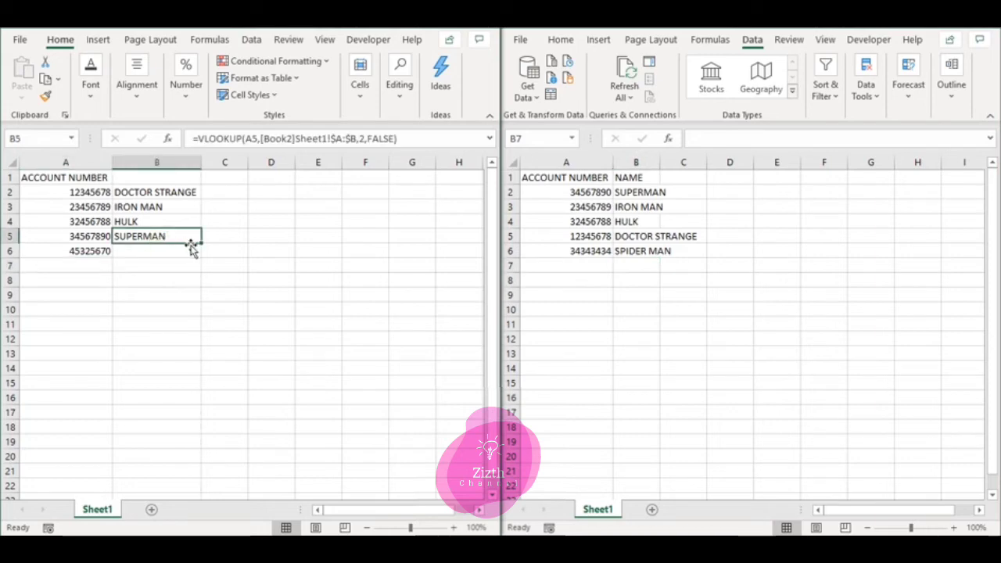
{"action": "key", "text": "ctrl+c"}
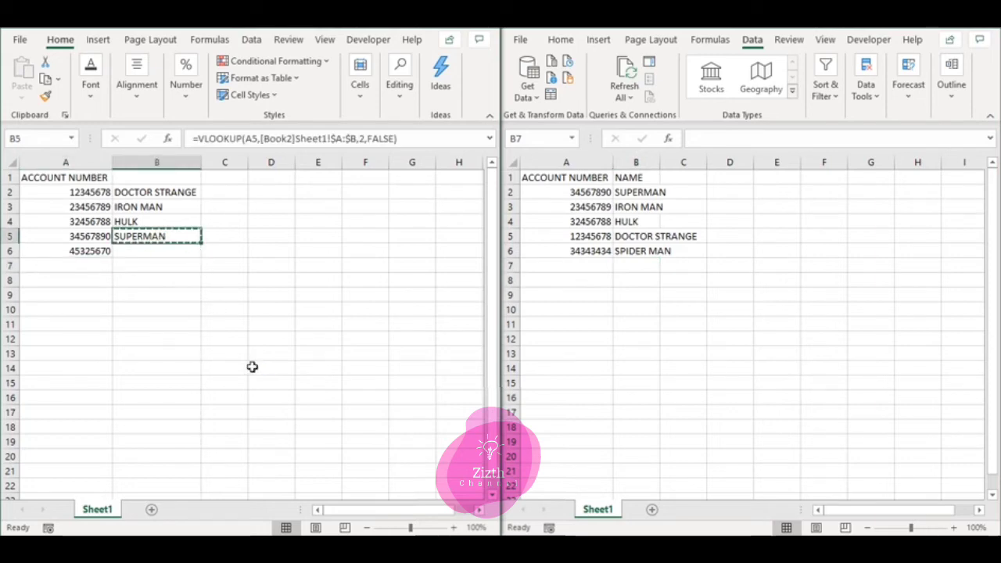
{"action": "left_click", "coordinate": [148, 251]}
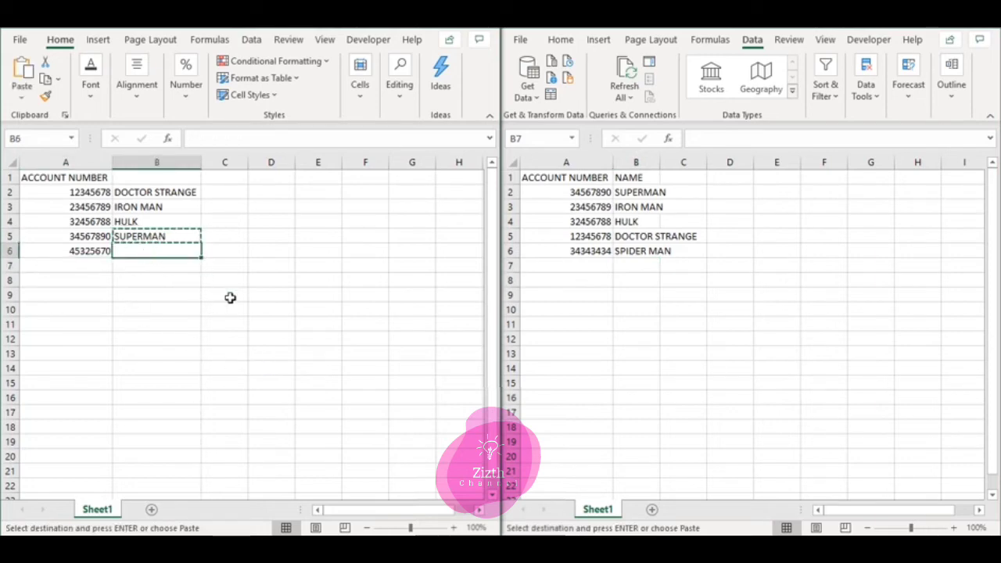
{"action": "key", "text": "ctrl+v"}
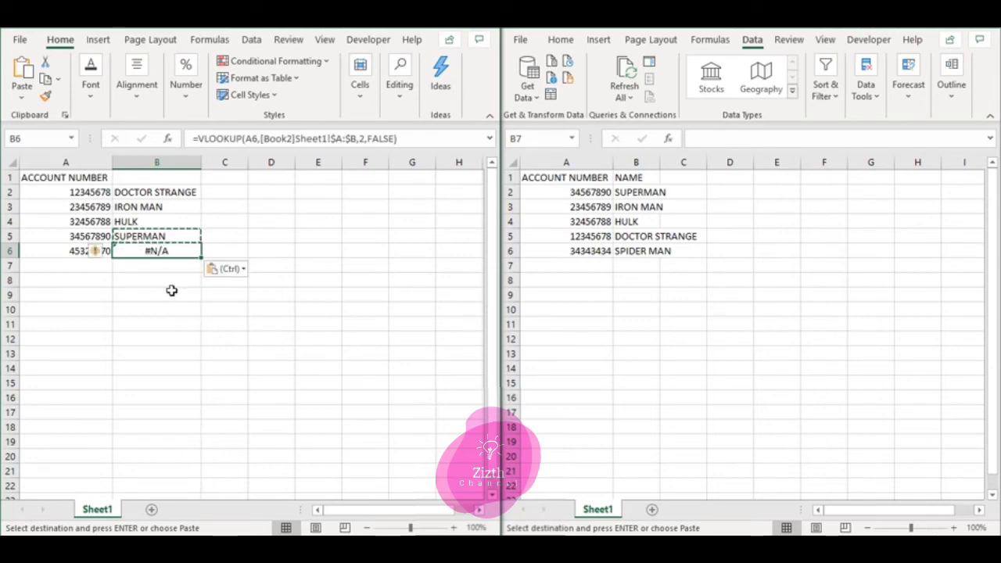
{"action": "left_click", "coordinate": [165, 270]}
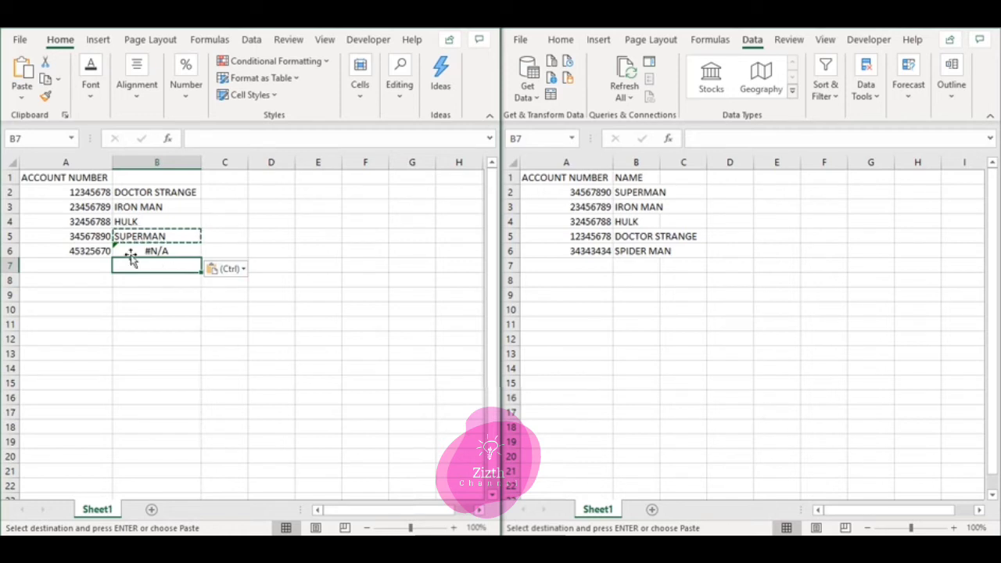
{"action": "left_click", "coordinate": [71, 251]}
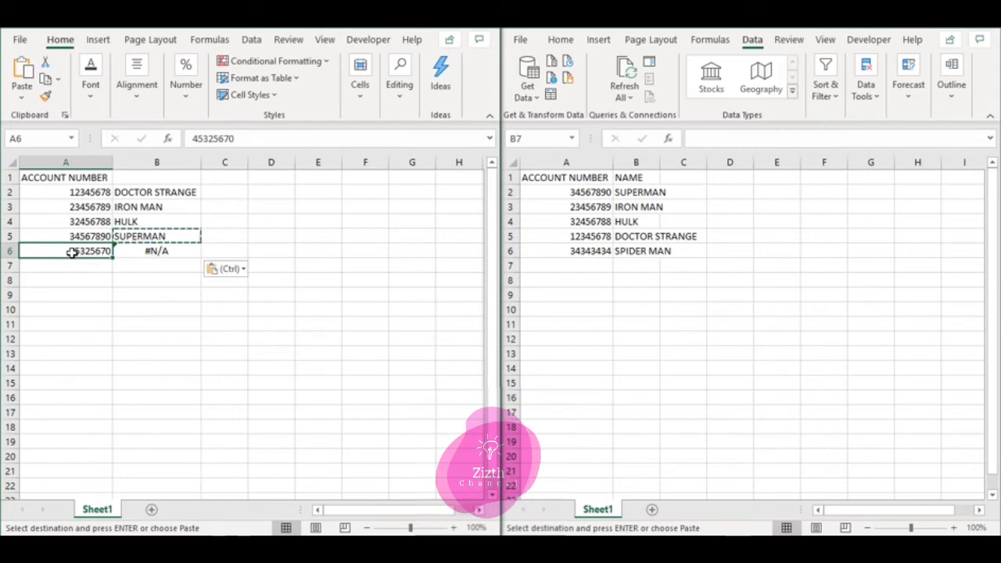
{"action": "key", "text": "Right"}
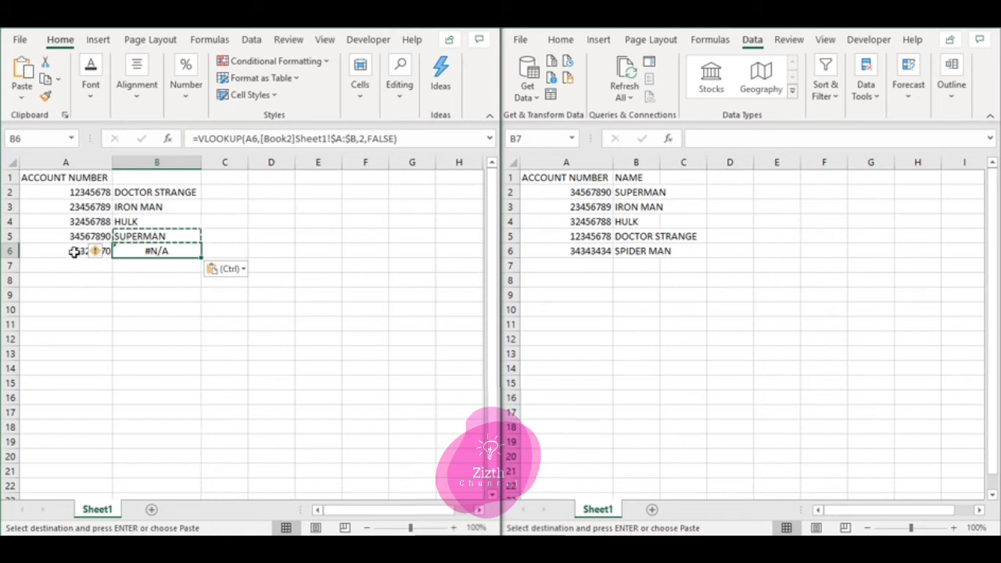
{"action": "left_click", "coordinate": [122, 268]}
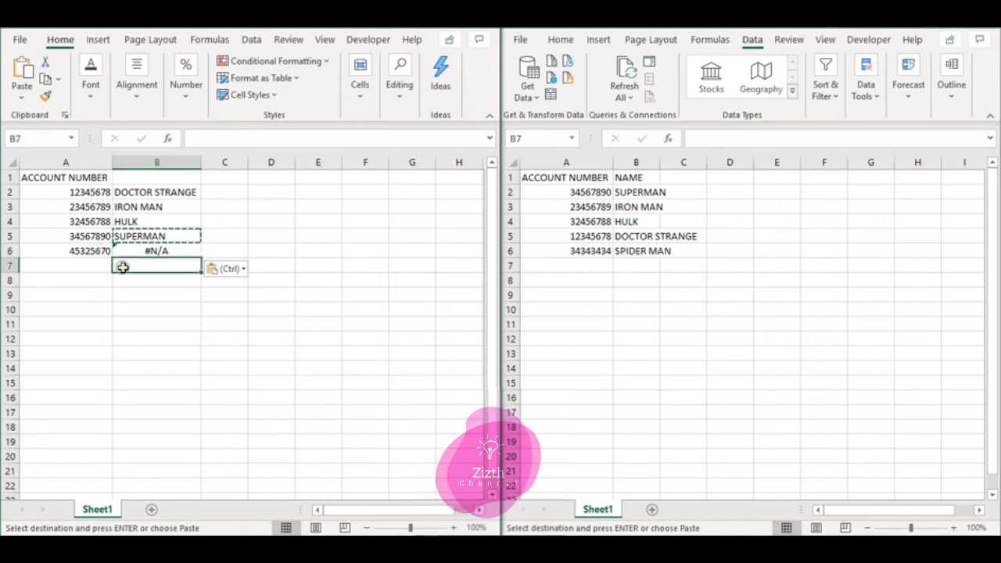
{"action": "left_click", "coordinate": [148, 251]}
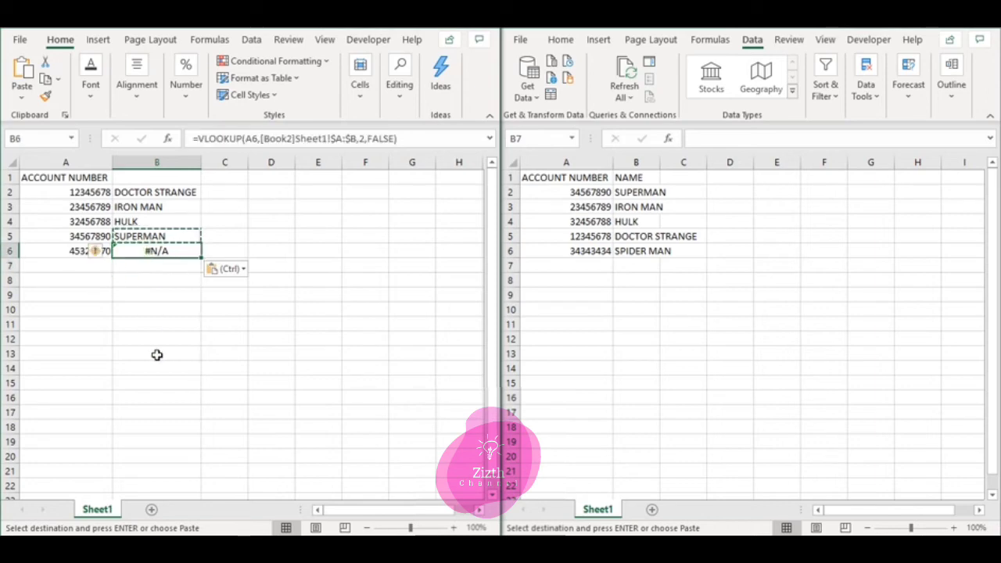
{"action": "left_click", "coordinate": [153, 262]}
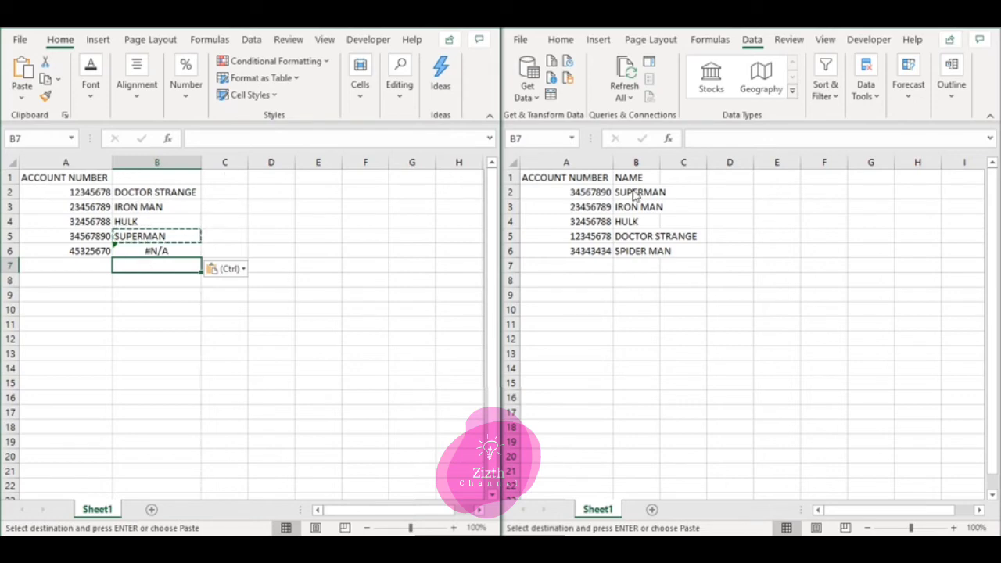
Paste Book2's five names over Book1's account numbers at A2 and clear the column B lookups
{"action": "left_click_drag", "start_coordinate": [634, 195], "coordinate": [637, 251]}
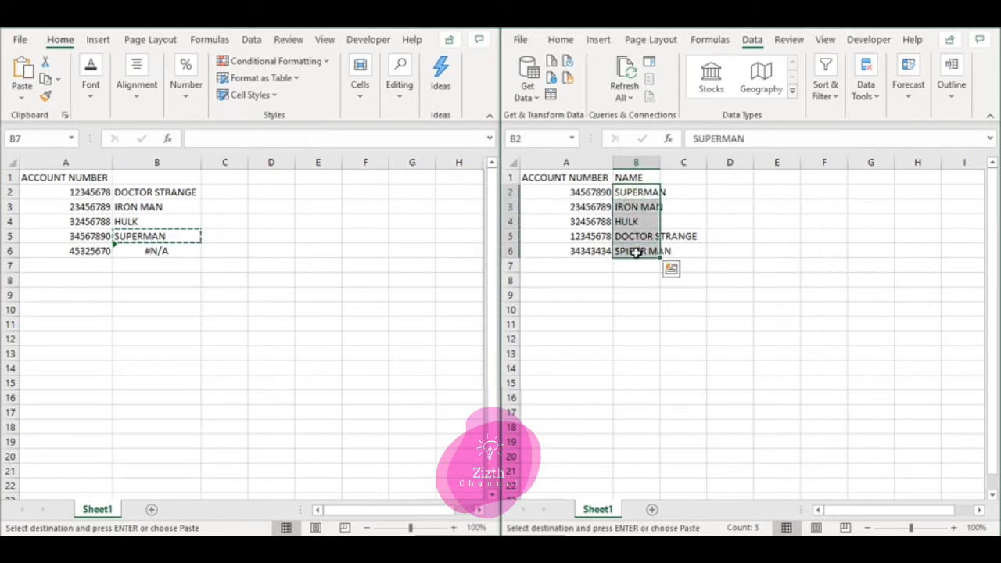
{"action": "left_click", "coordinate": [64, 188]}
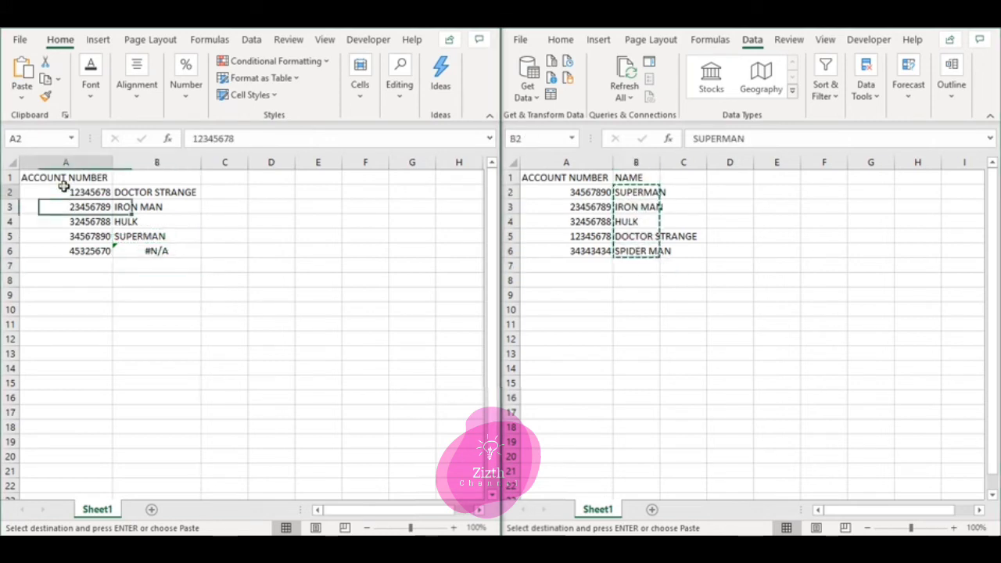
{"action": "key", "text": "ctrl+v"}
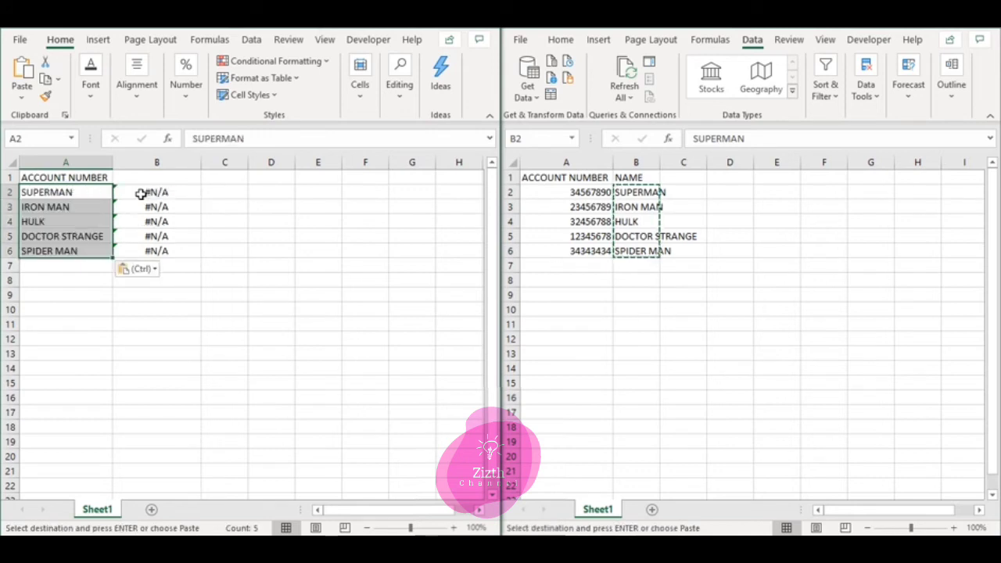
{"action": "left_click_drag", "start_coordinate": [141, 194], "coordinate": [154, 270]}
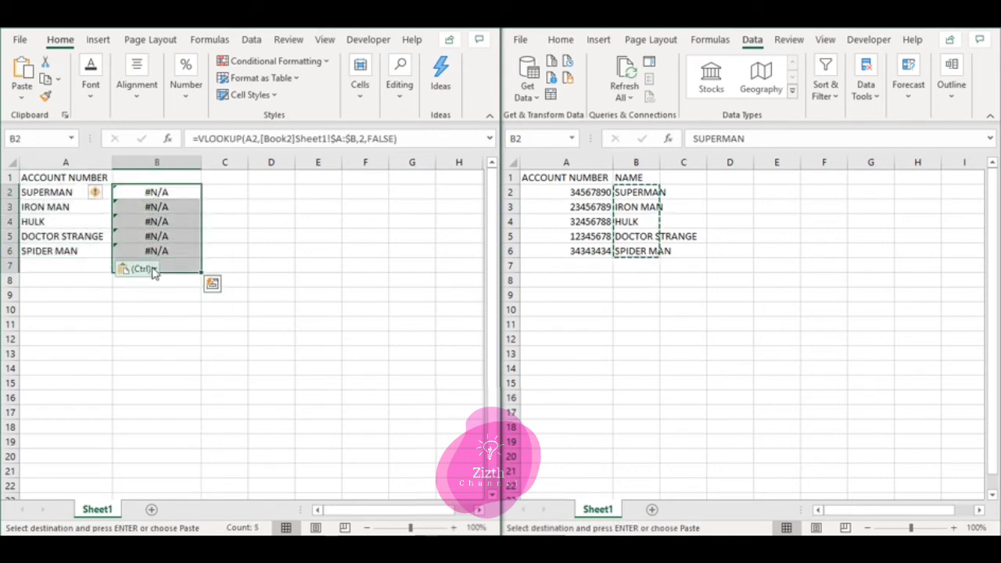
{"action": "key", "text": "Delete"}
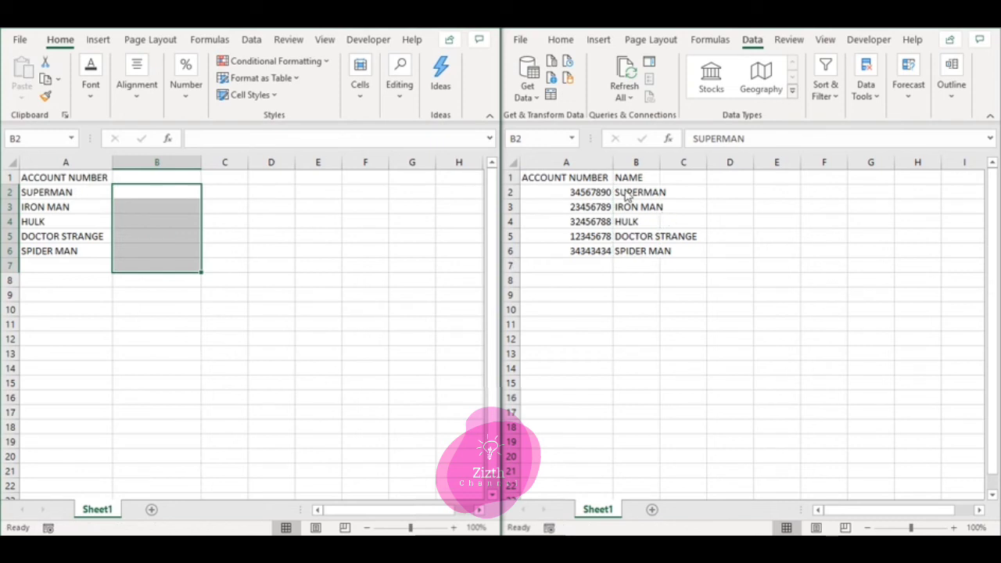
Autofit Book2's NAME column to its longest name
{"action": "left_click_drag", "start_coordinate": [630, 197], "coordinate": [635, 250]}
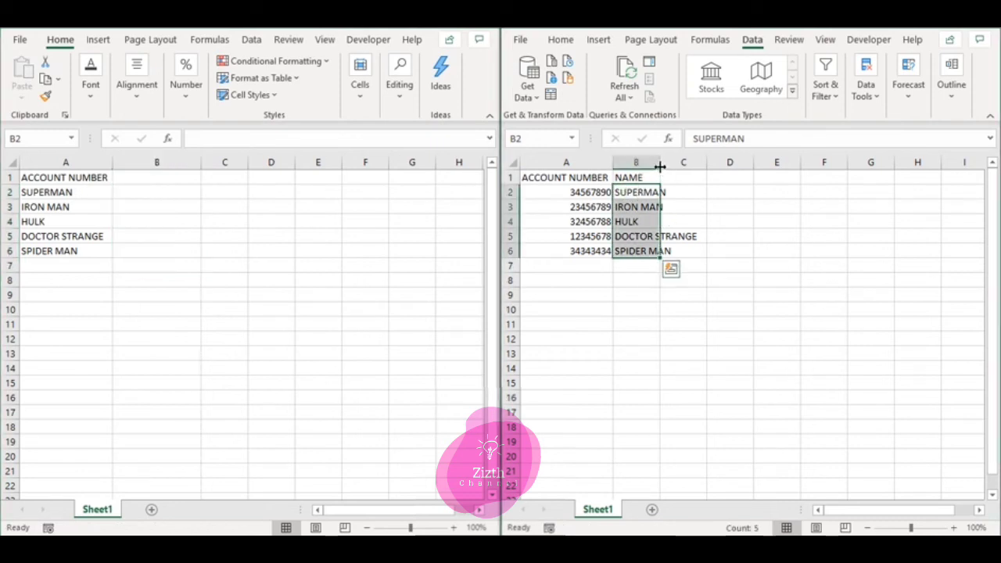
{"action": "double_click", "coordinate": [660, 167]}
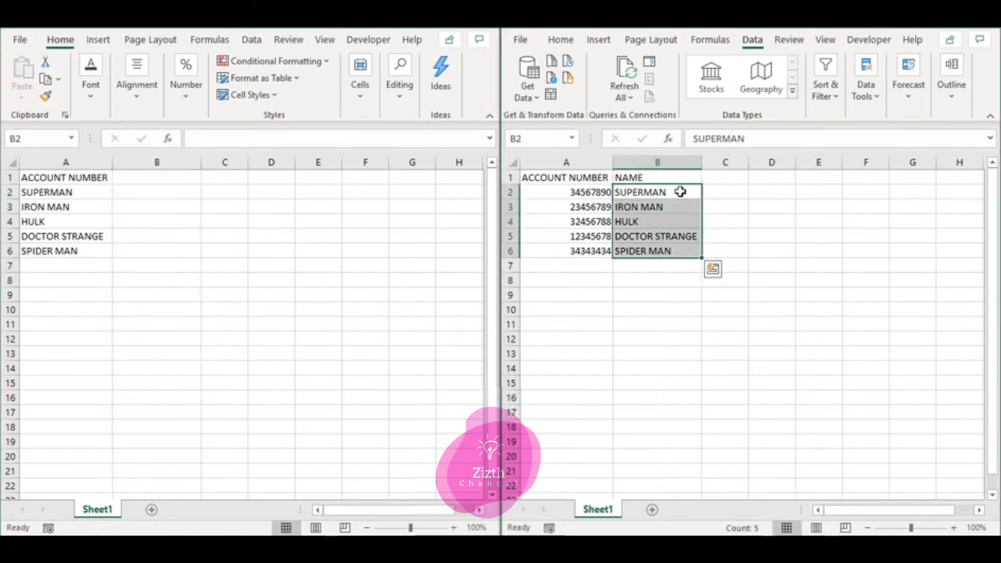
{"action": "left_click", "coordinate": [722, 193]}
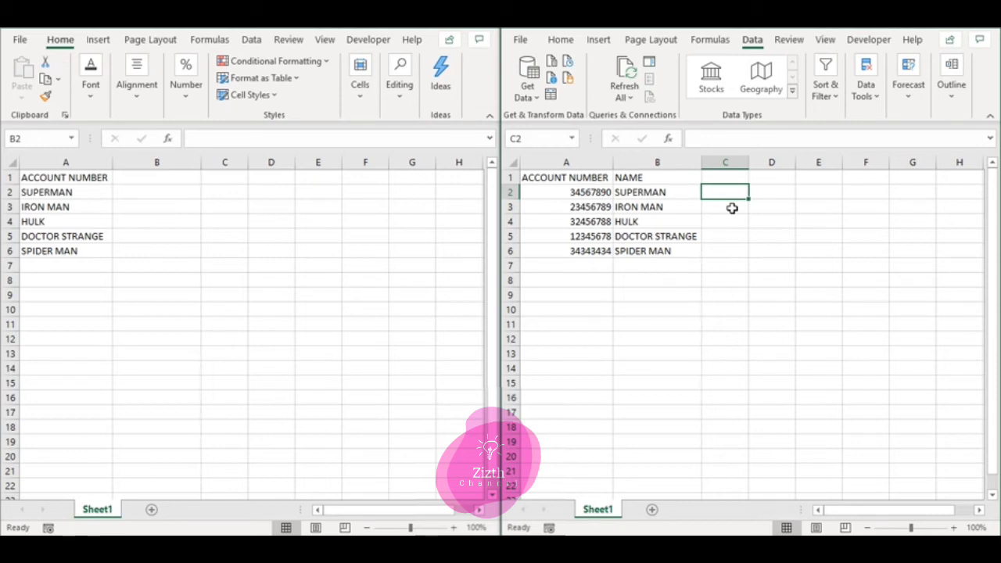
Add a DATE heading in Book2's C1 and fill 5/3/2020 down to 09/03/2020 in C6
{"action": "key", "text": "Up"}
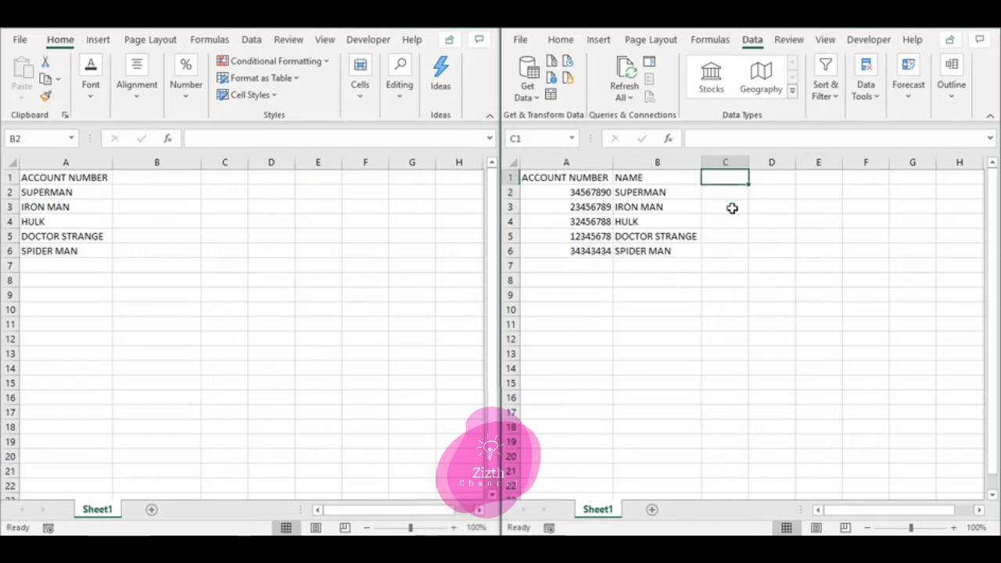
{"action": "type", "text": "DATE"}
{"action": "key", "text": "Return"}
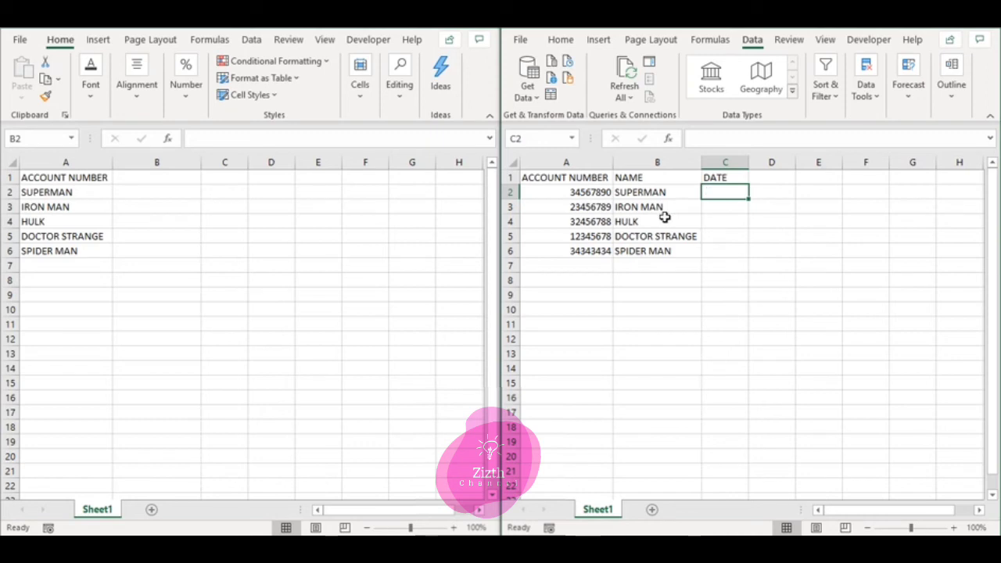
{"action": "type", "text": "5"}
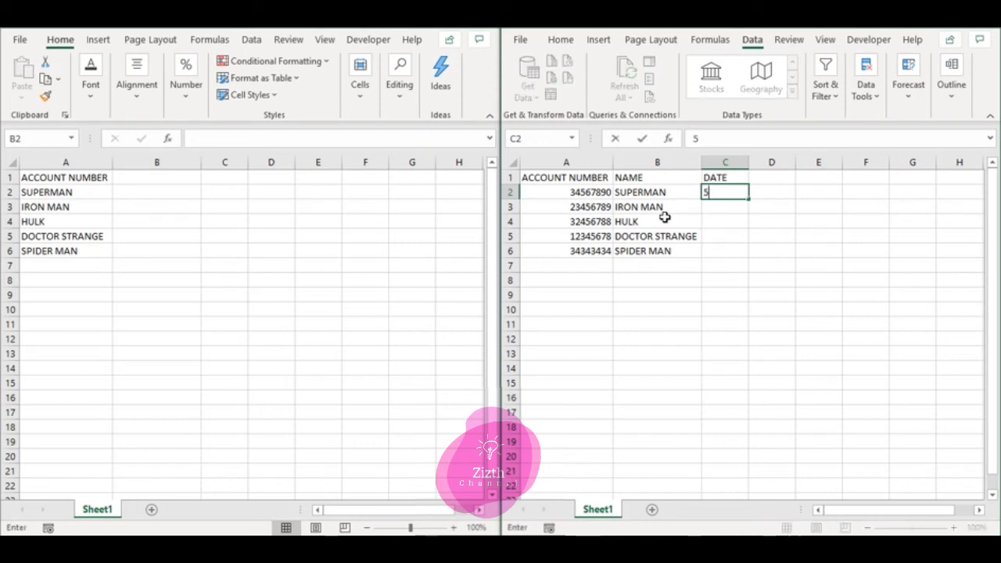
{"action": "type", "text": "/3/"}
{"action": "type", "text": "2020"}
{"action": "key", "text": "Return"}
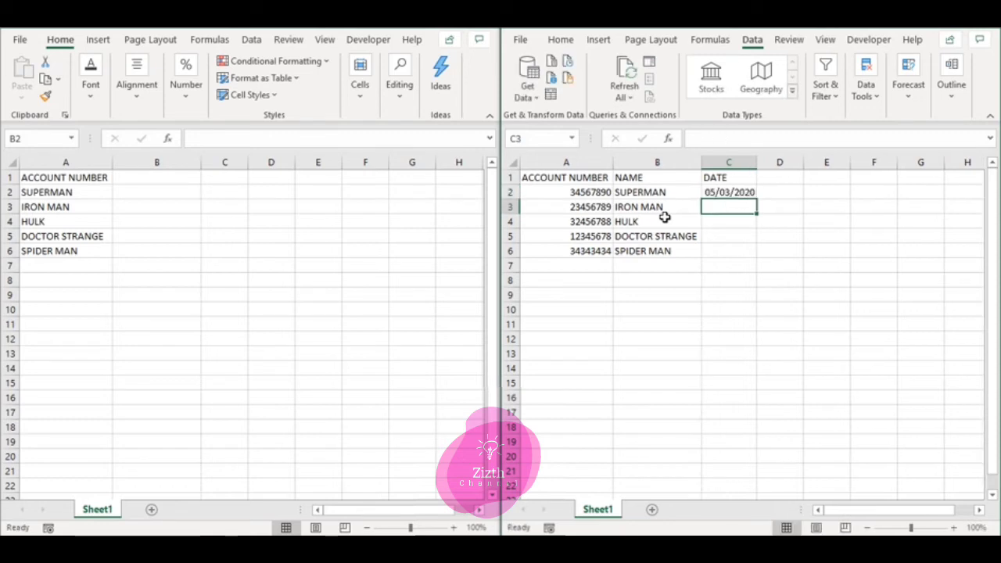
{"action": "left_click", "coordinate": [749, 194]}
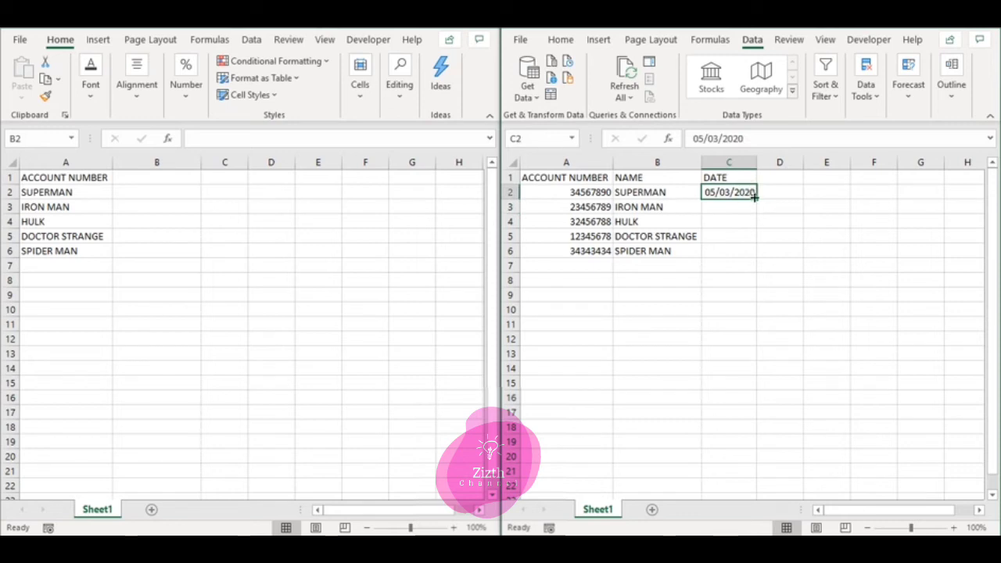
{"action": "left_click_drag", "start_coordinate": [756, 200], "coordinate": [756, 256]}
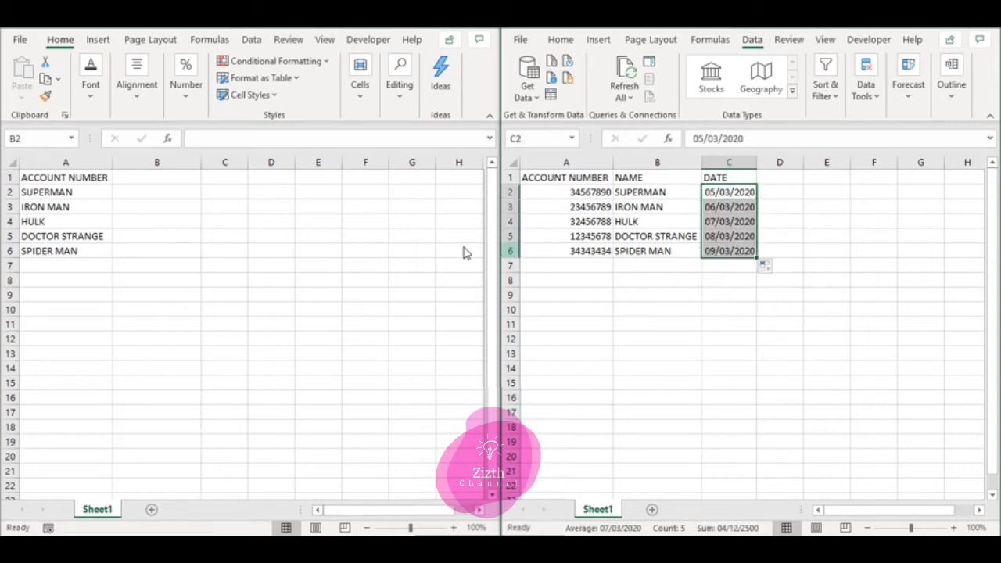
{"action": "left_click", "coordinate": [139, 197]}
{"action": "left_click", "coordinate": [180, 193]}
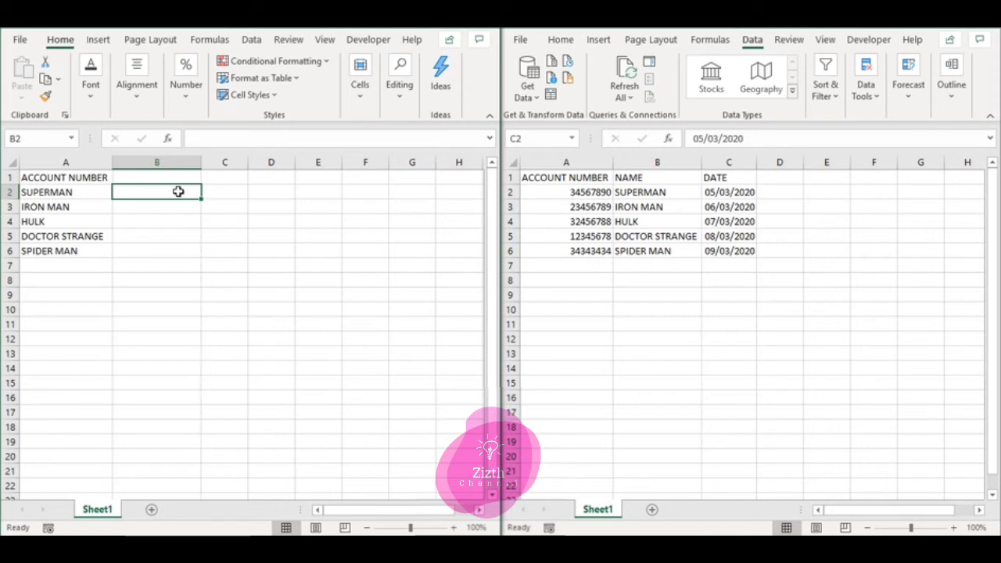
Enter =VLOOKUP(A2,[Book2]Sheet1!$B:$C,2,FALSE) in Book1's B2, returning serial 43895
{"action": "type", "text": "="}
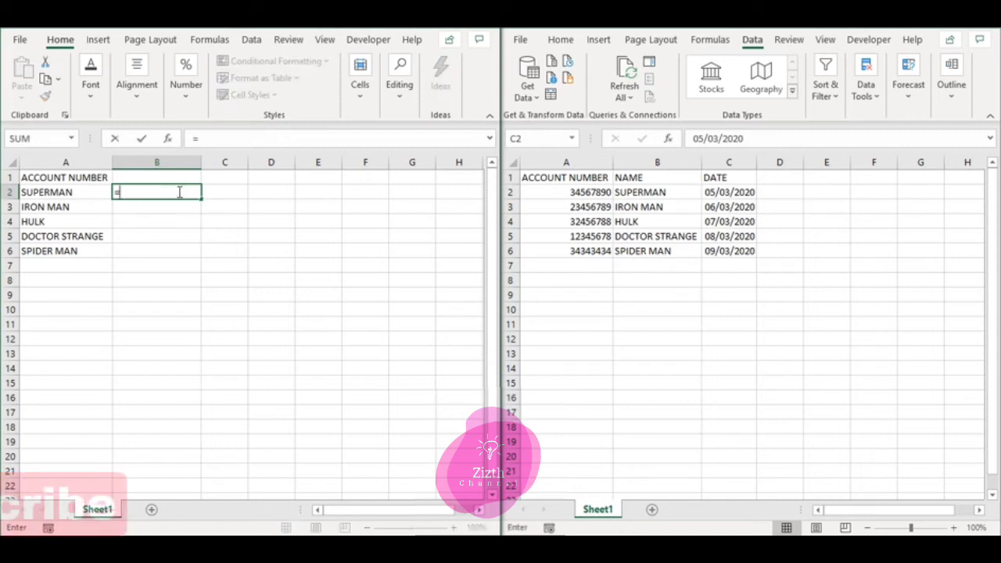
{"action": "type", "text": "VLOOK"}
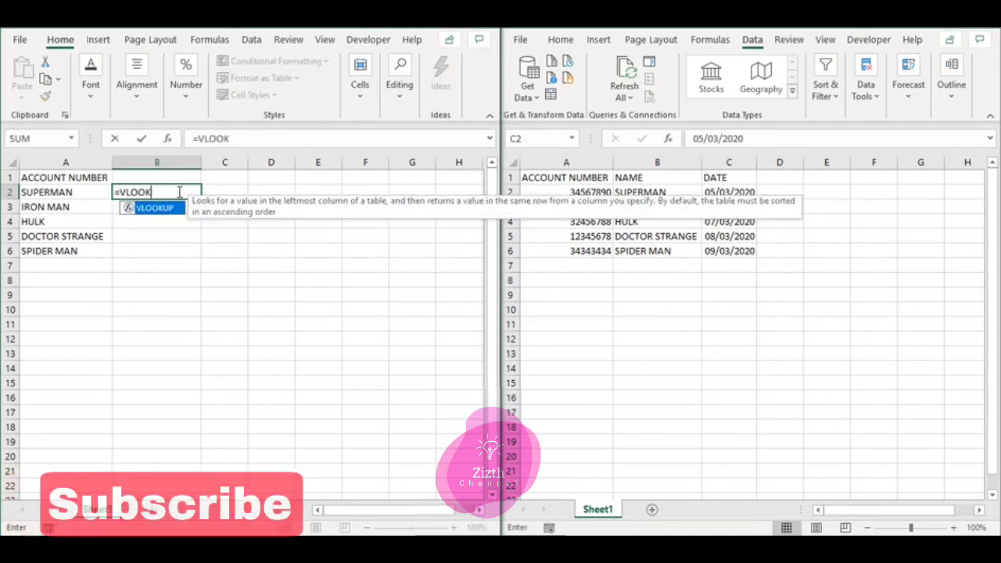
{"action": "type", "text": "UP"}
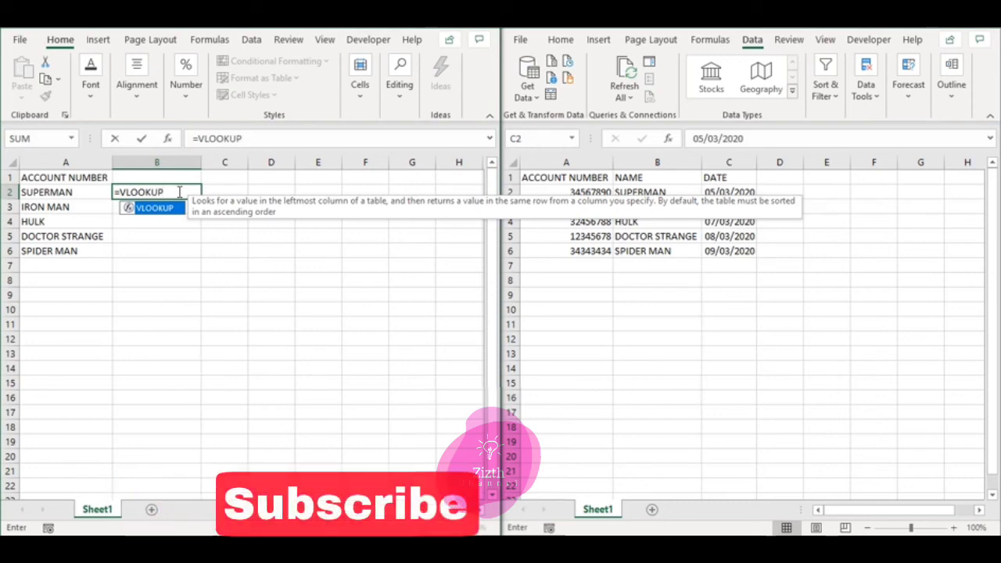
{"action": "type", "text": "("}
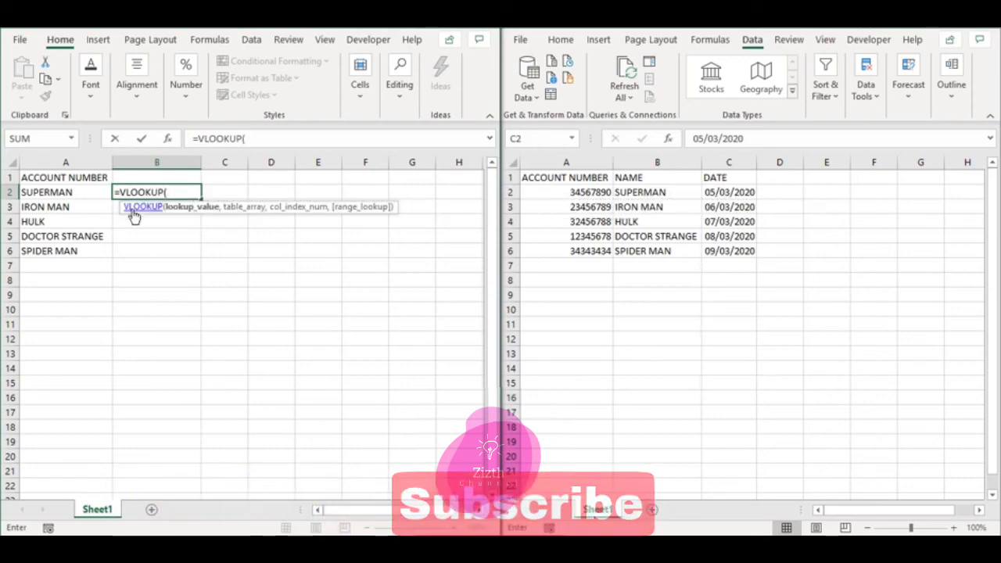
{"action": "left_click", "coordinate": [37, 190]}
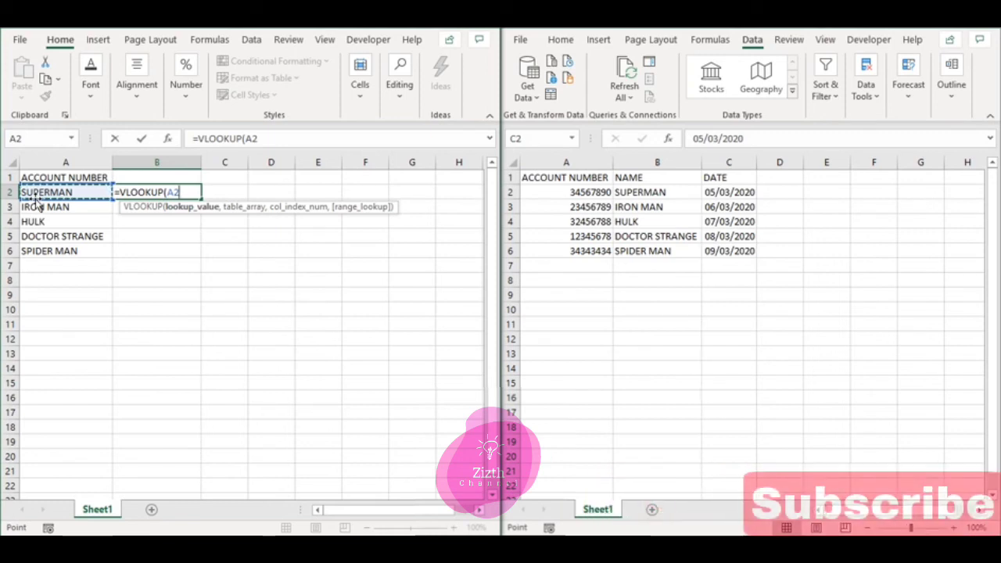
{"action": "type", "text": ","}
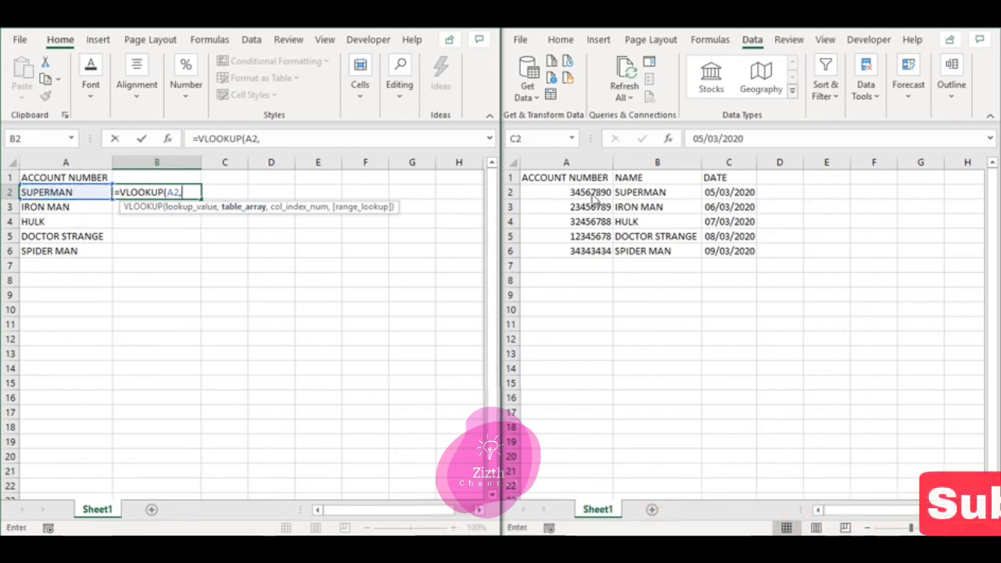
{"action": "left_click", "coordinate": [623, 160]}
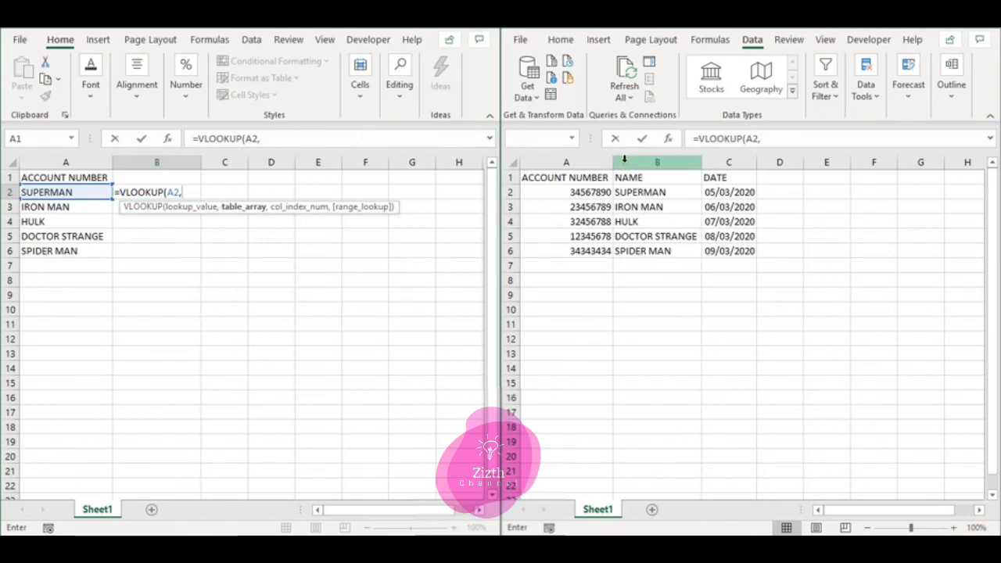
{"action": "left_click", "coordinate": [624, 160]}
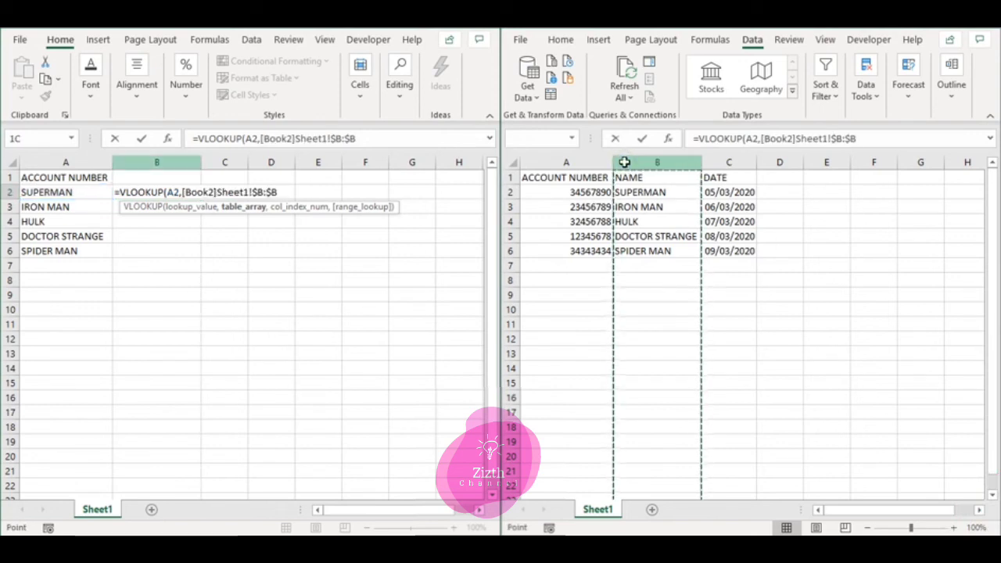
{"action": "left_click_drag", "start_coordinate": [623, 162], "coordinate": [723, 159]}
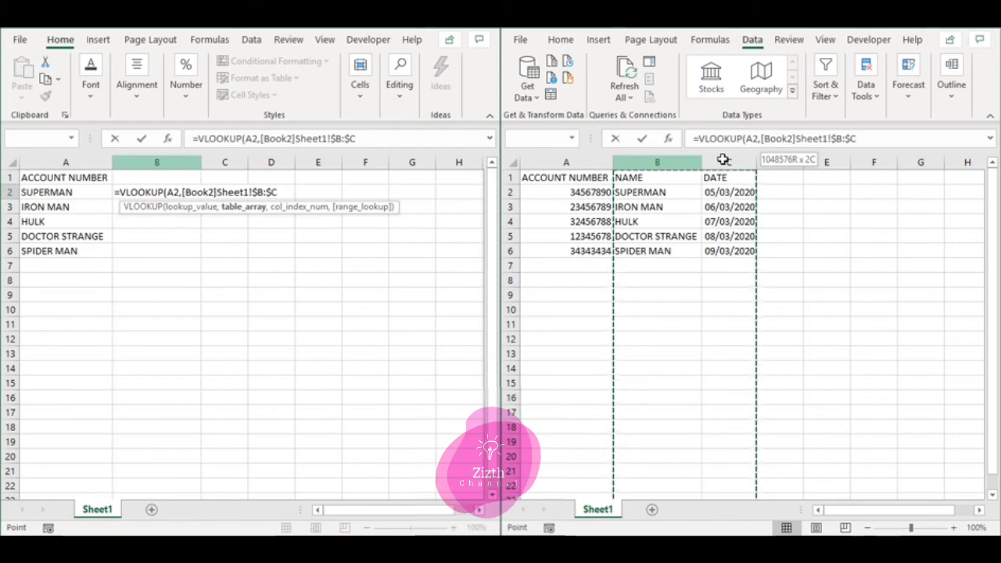
{"action": "left_click_drag", "start_coordinate": [723, 160], "coordinate": [723, 156]}
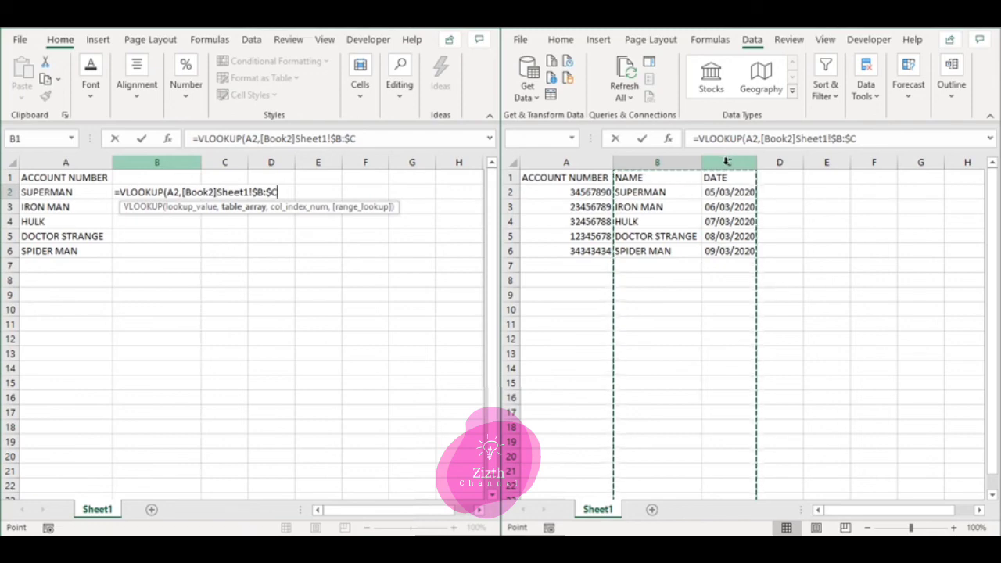
{"action": "type", "text": ","}
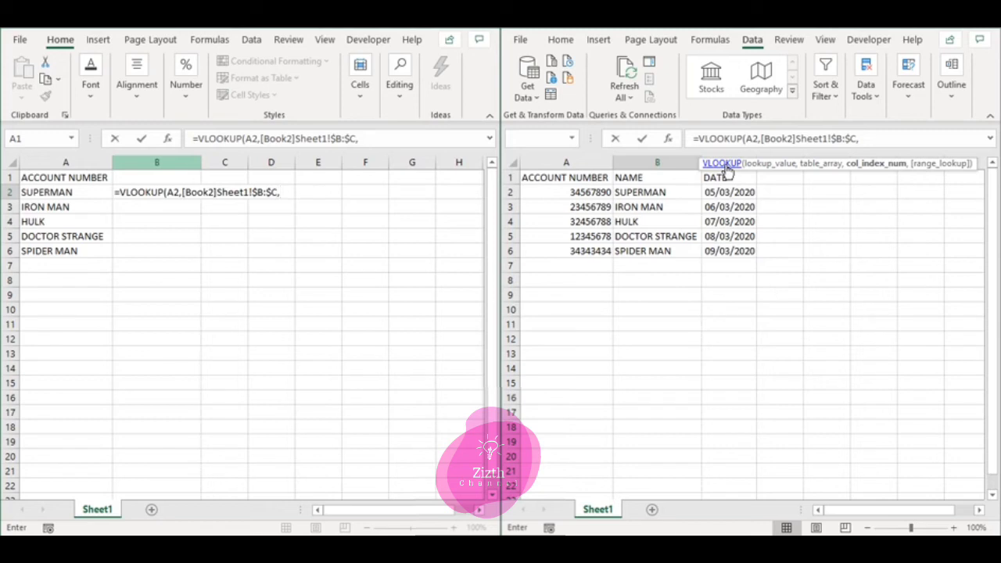
{"action": "type", "text": "2"}
{"action": "type", "text": ","}
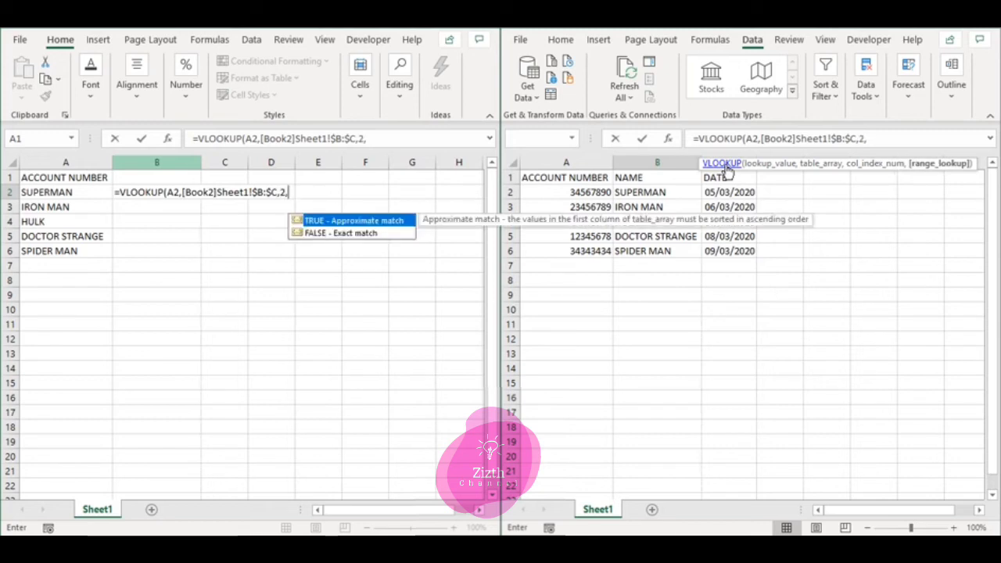
{"action": "type", "text": "FALSE"}
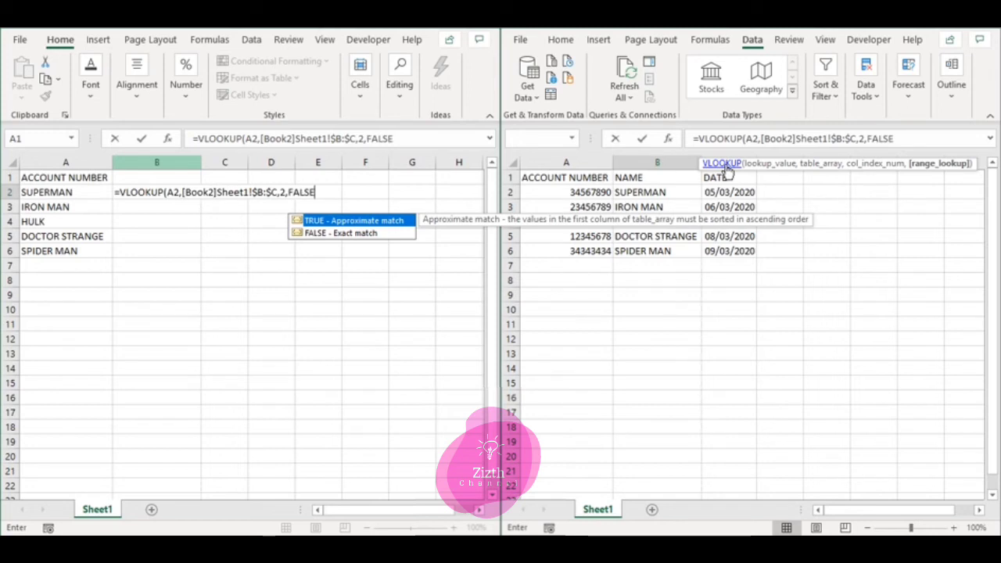
{"action": "type", "text": ")"}
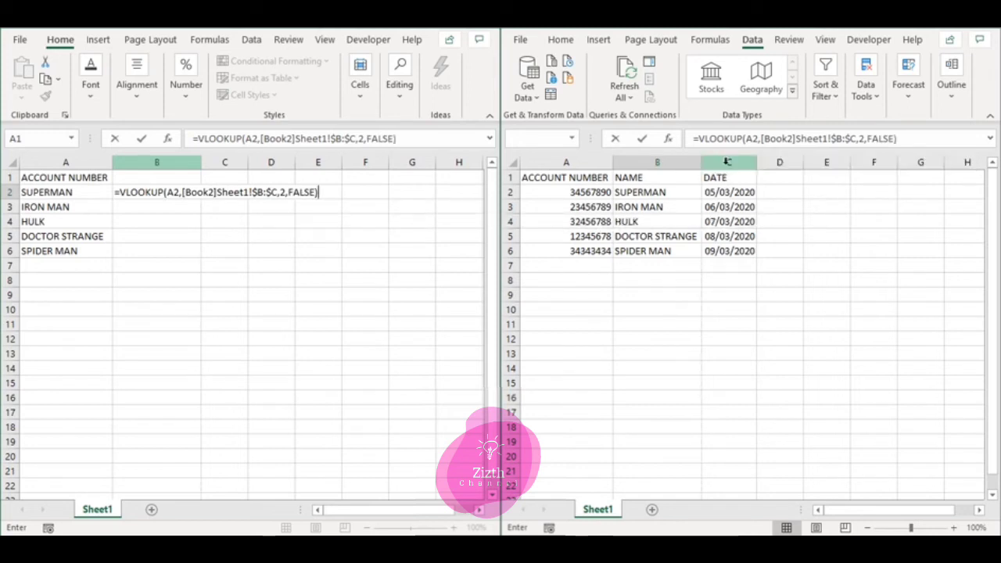
{"action": "key", "text": "Return"}
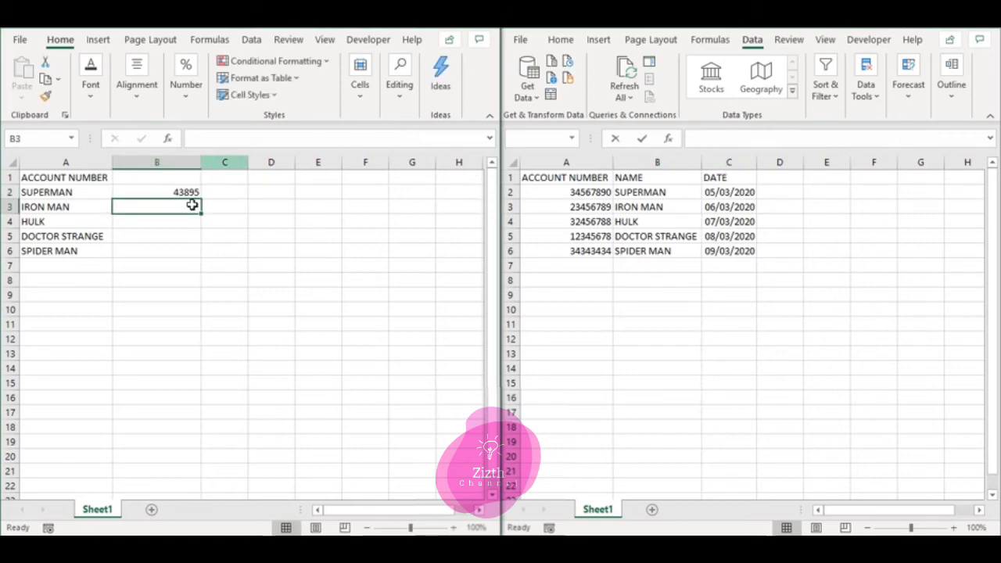
{"action": "left_click", "coordinate": [182, 194]}
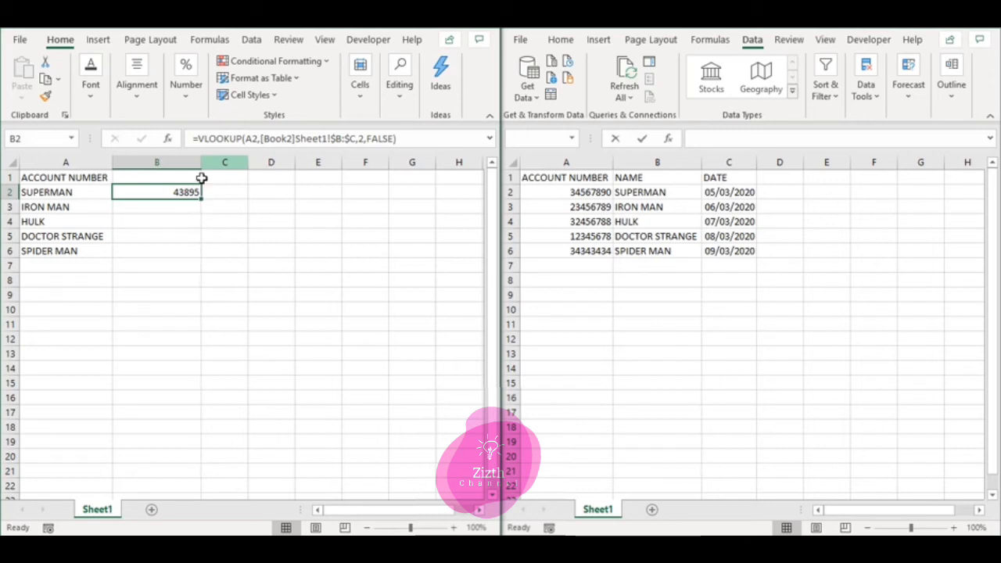
{"action": "left_click", "coordinate": [296, 78]}
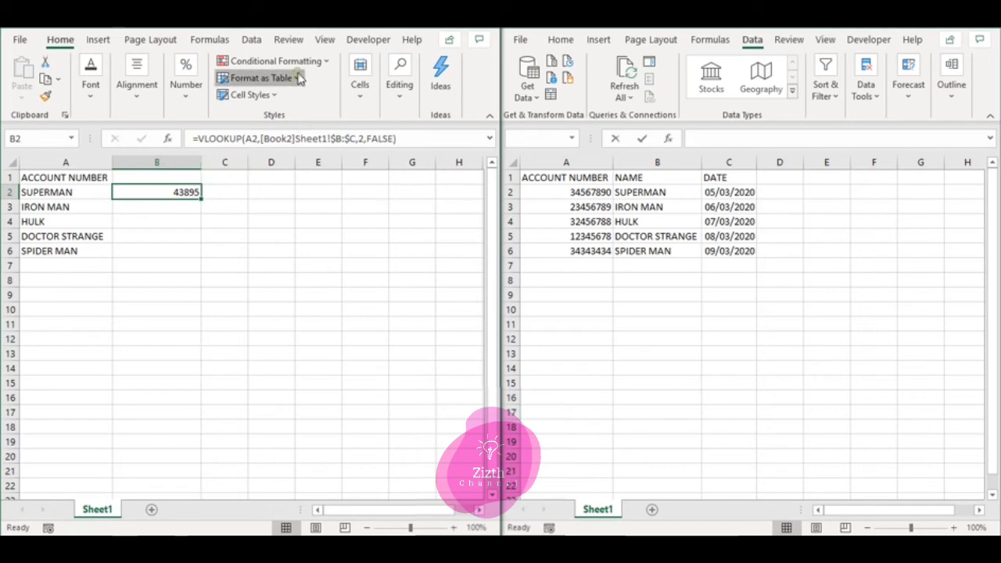
{"action": "left_click", "coordinate": [297, 78]}
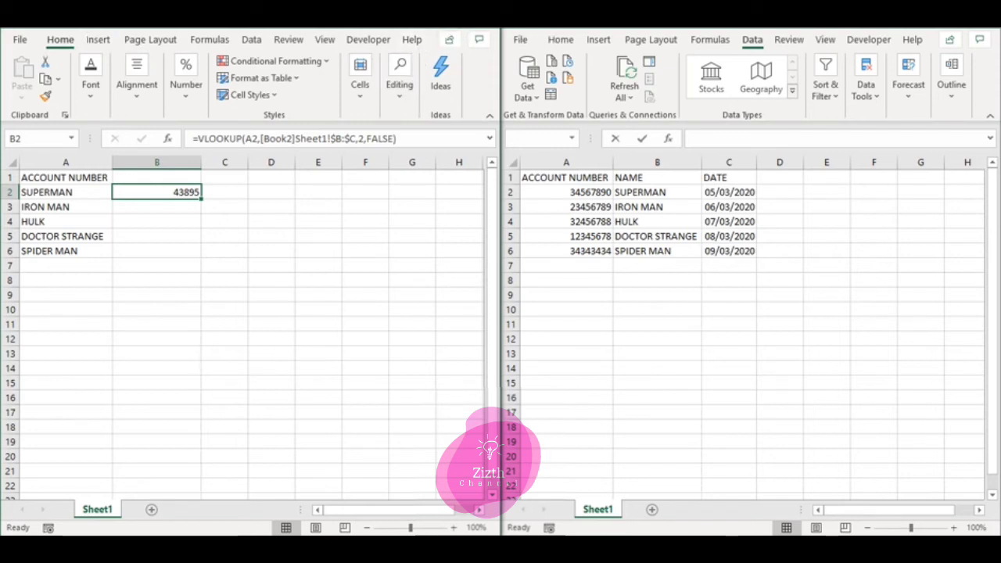
Format B2 as Short Date and fill it to B6, showing 05/03/2020 through 09/03/2020
{"action": "double_click", "coordinate": [442, 12]}
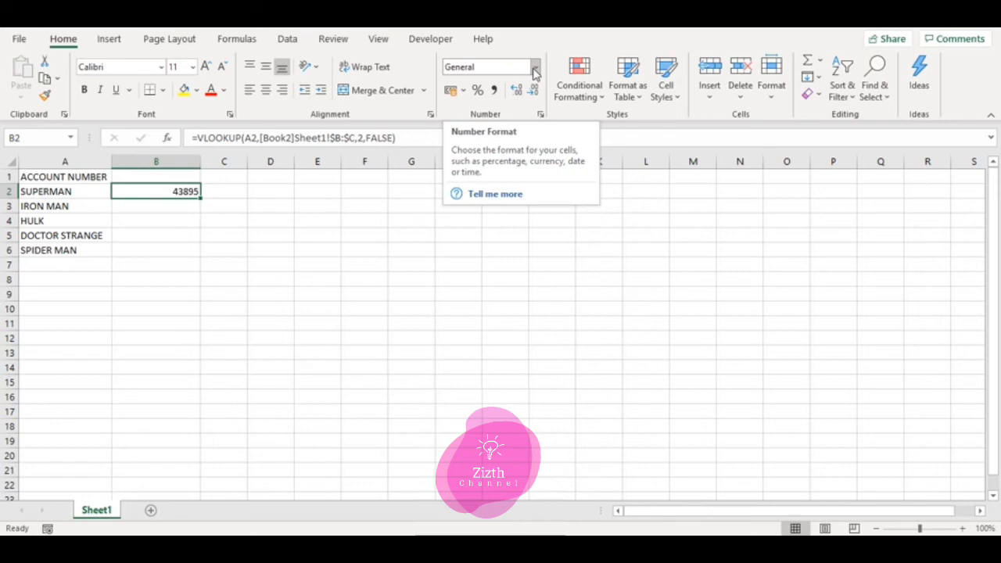
{"action": "left_click", "coordinate": [535, 71]}
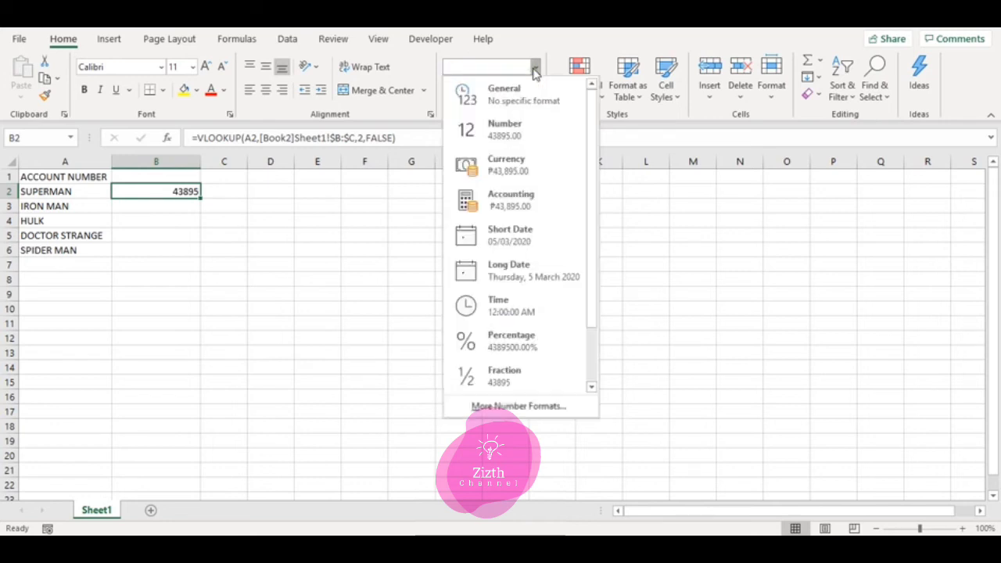
{"action": "left_click", "coordinate": [541, 249]}
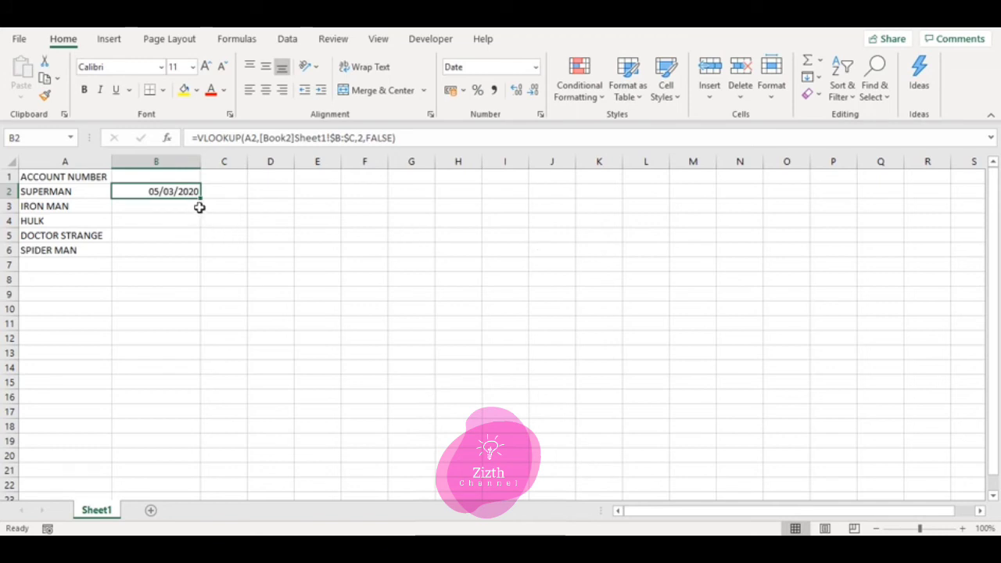
{"action": "left_click_drag", "start_coordinate": [202, 197], "coordinate": [209, 252]}
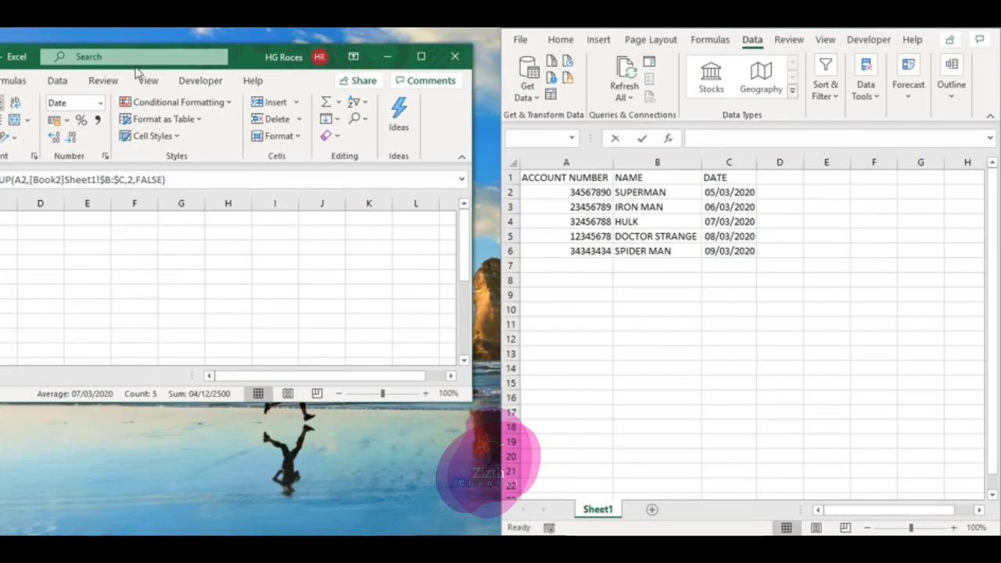
{"action": "left_click_drag", "start_coordinate": [138, 74], "coordinate": [132, 31]}
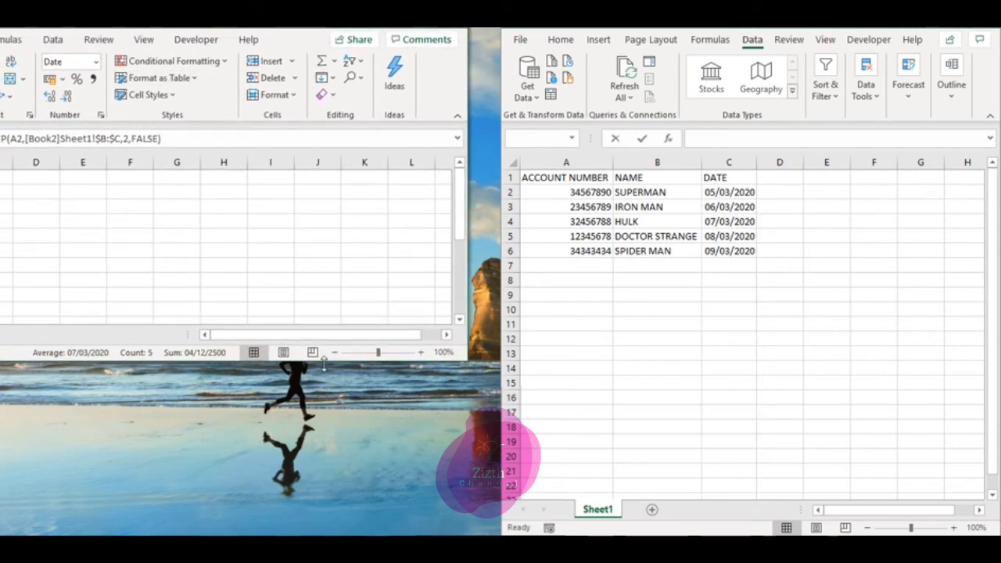
Make the Book1 window taller and wider until it fills the screen's left half
{"action": "left_click_drag", "start_coordinate": [322, 360], "coordinate": [332, 537]}
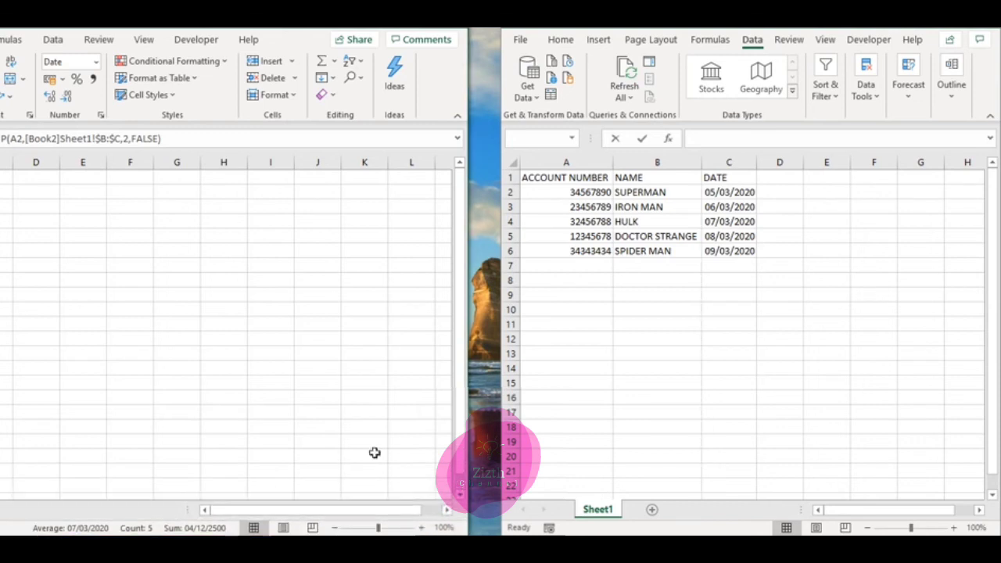
{"action": "left_click_drag", "start_coordinate": [464, 294], "coordinate": [498, 302]}
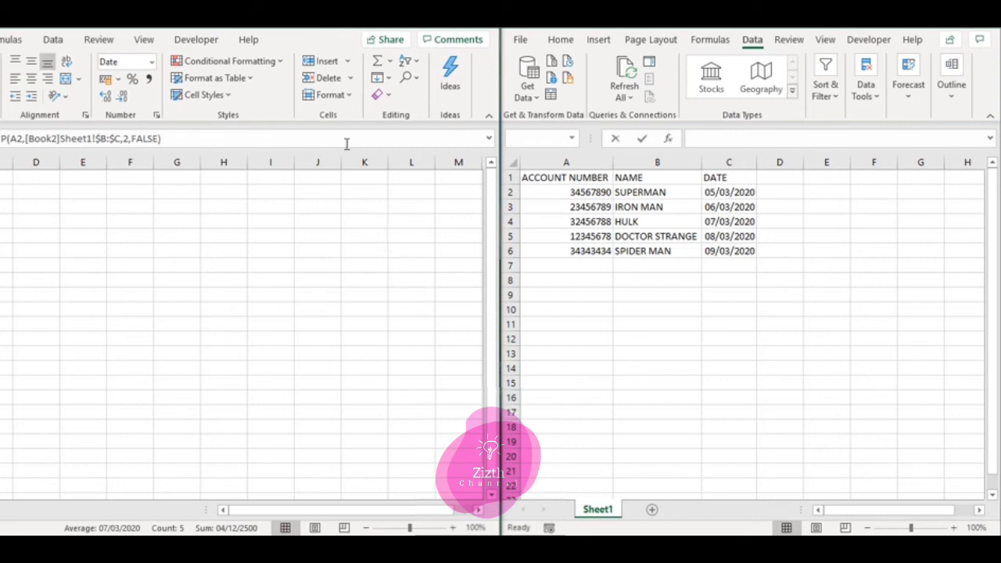
{"action": "left_click", "coordinate": [410, 340]}
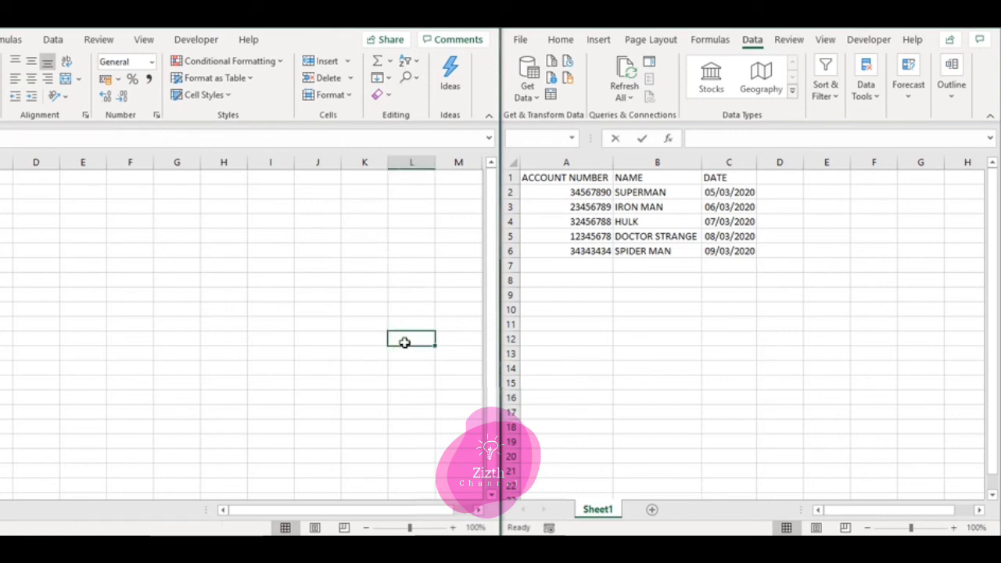
{"action": "key", "text": "Left"}
{"action": "key", "text": "Left"}
{"action": "key", "text": "Left"}
{"action": "key", "text": "Left"}
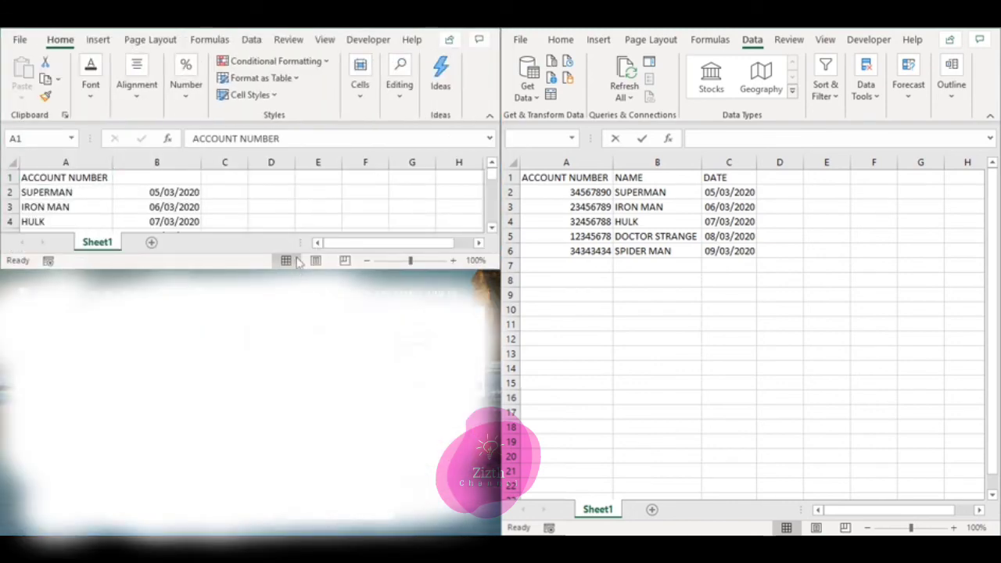
{"action": "left_click_drag", "start_coordinate": [297, 268], "coordinate": [301, 531]}
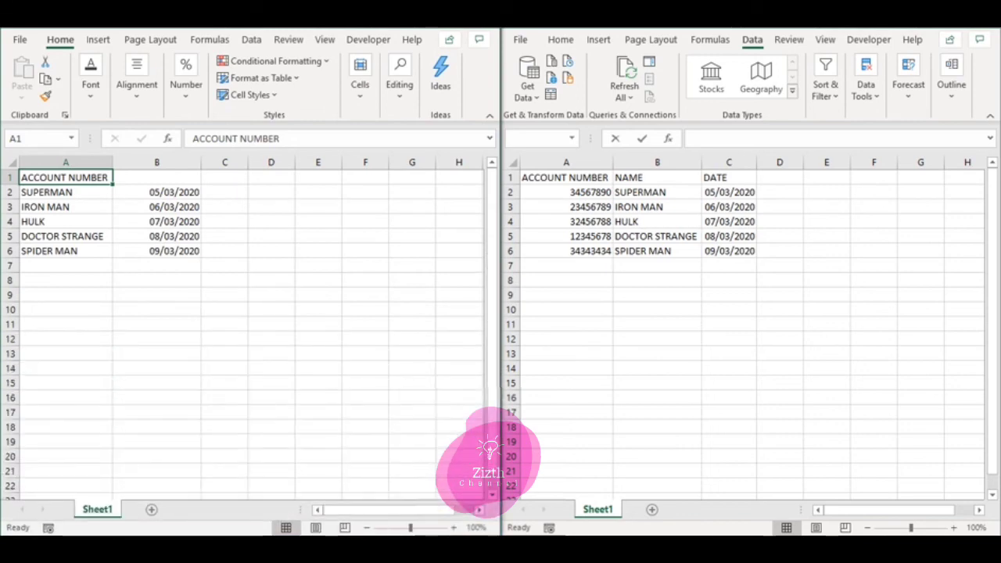
Sort Book2's NAME and DATE columns A to Z by NAME in the Sort dialog
{"action": "left_click", "coordinate": [165, 193]}
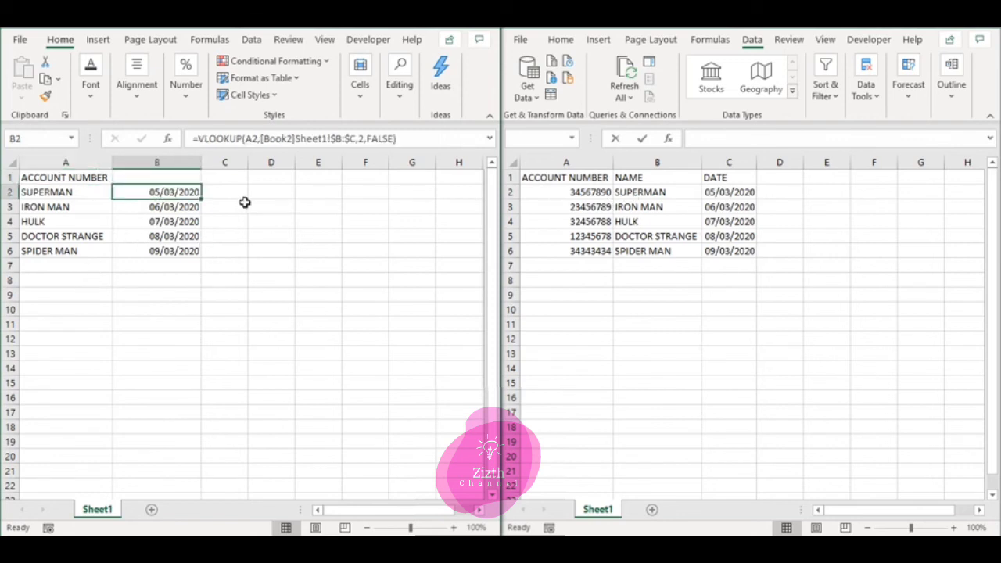
{"action": "left_click", "coordinate": [641, 192]}
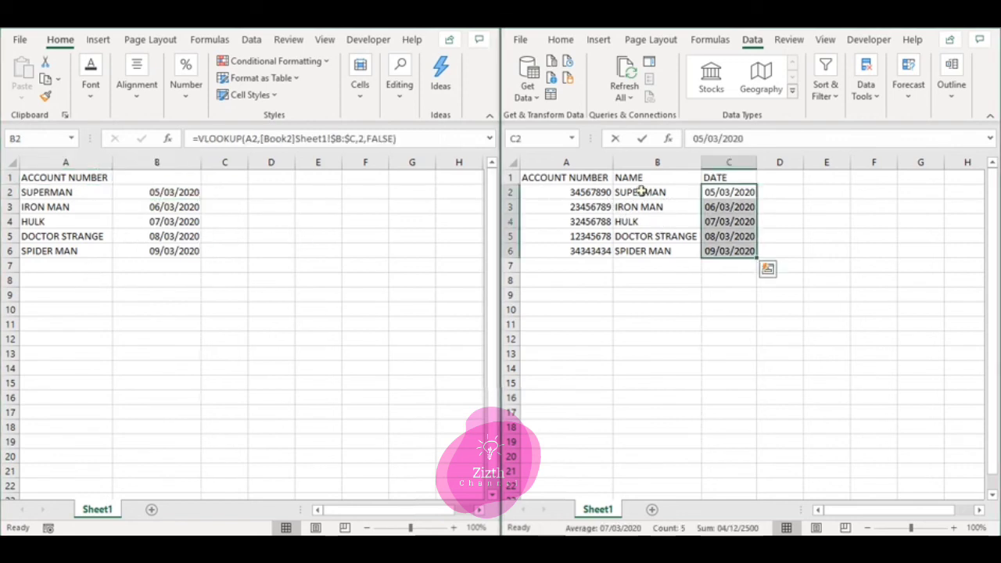
{"action": "left_click", "coordinate": [638, 163]}
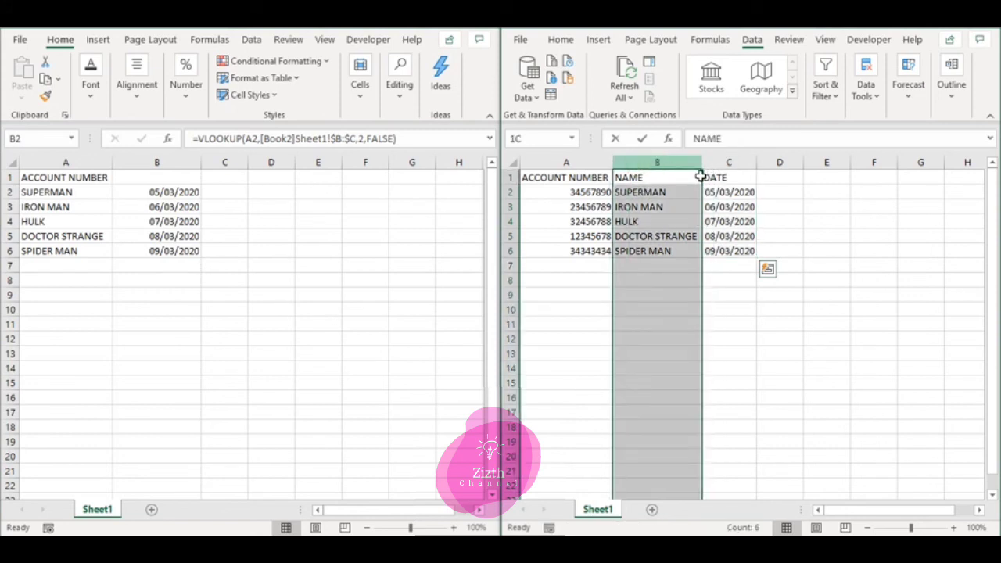
{"action": "key", "text": "shift+Right"}
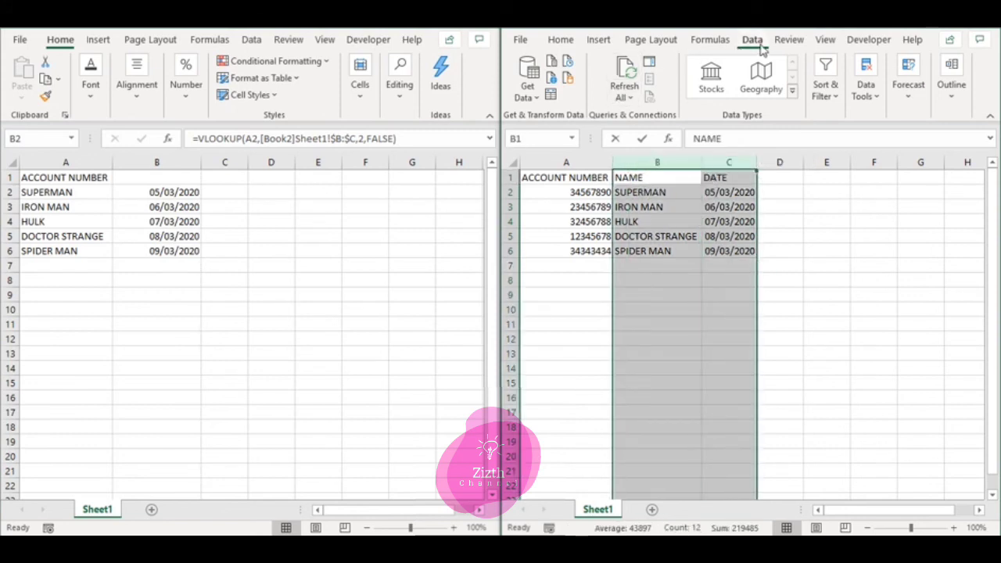
{"action": "left_click", "coordinate": [825, 82]}
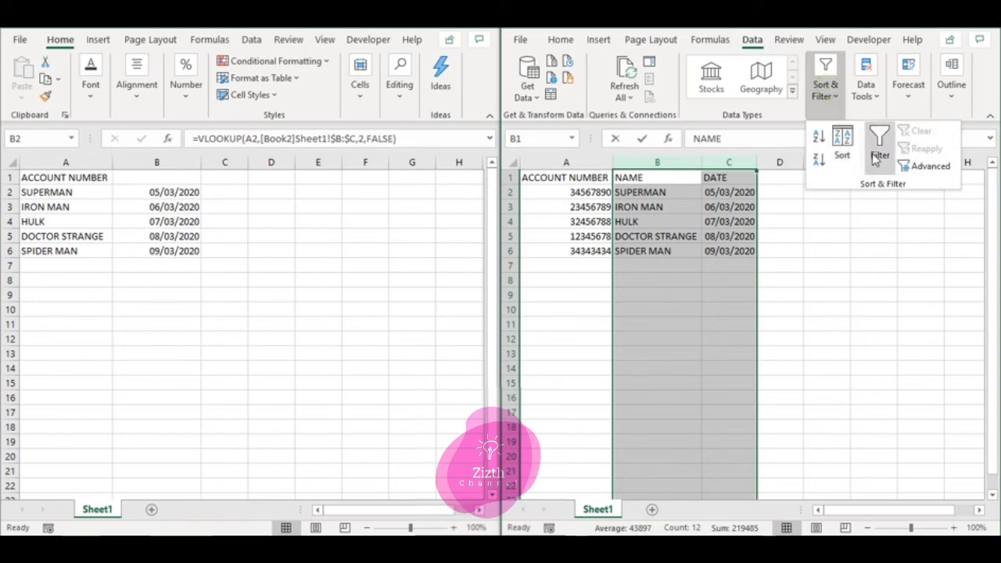
{"action": "left_click", "coordinate": [841, 149]}
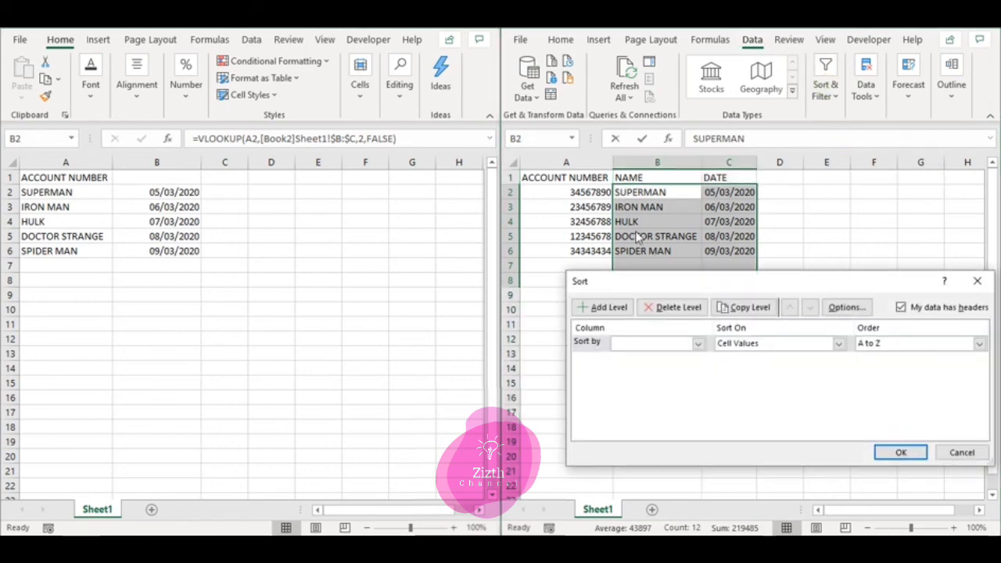
{"action": "left_click", "coordinate": [916, 453]}
{"action": "left_click", "coordinate": [508, 319]}
{"action": "left_click", "coordinate": [698, 344]}
{"action": "left_click", "coordinate": [675, 355]}
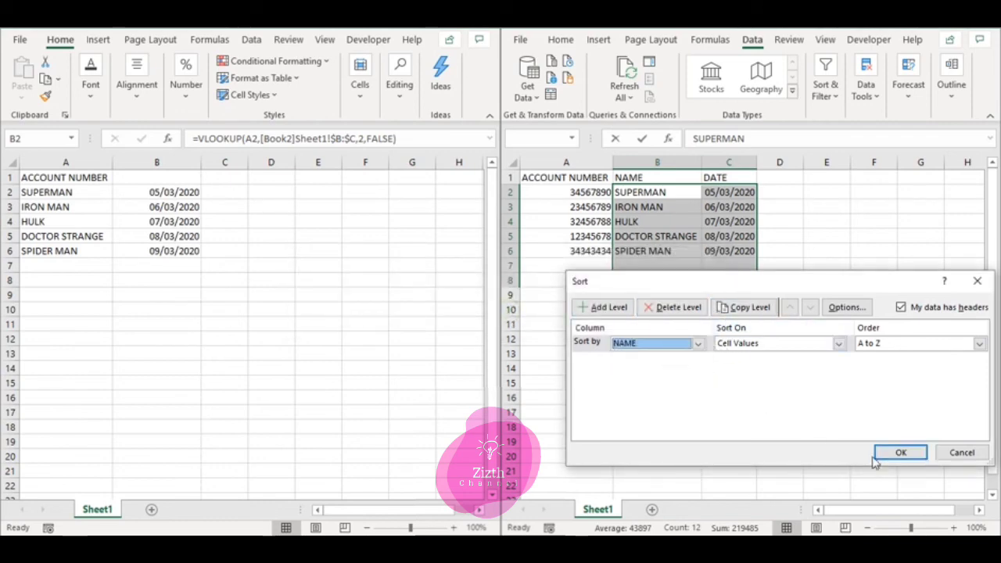
{"action": "left_click", "coordinate": [895, 453]}
{"action": "left_click", "coordinate": [604, 254]}
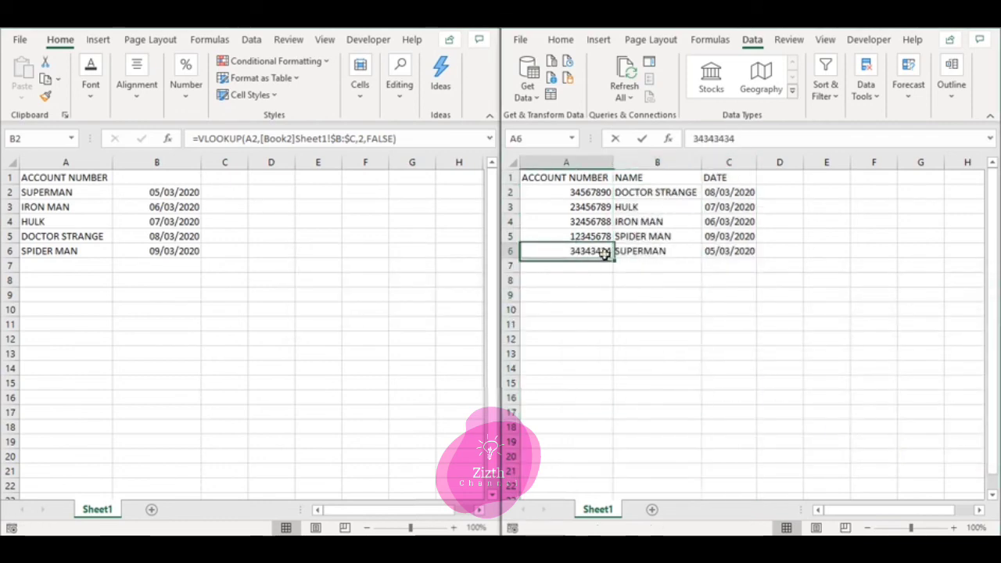
{"action": "left_click", "coordinate": [153, 191]}
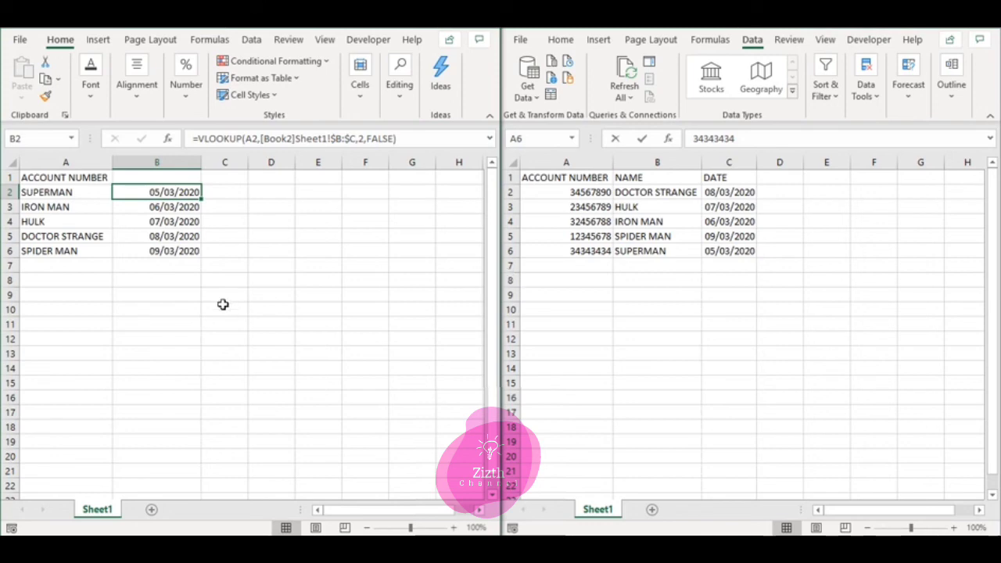
Rename Book1's A1 header to NAME
{"action": "left_click", "coordinate": [86, 175]}
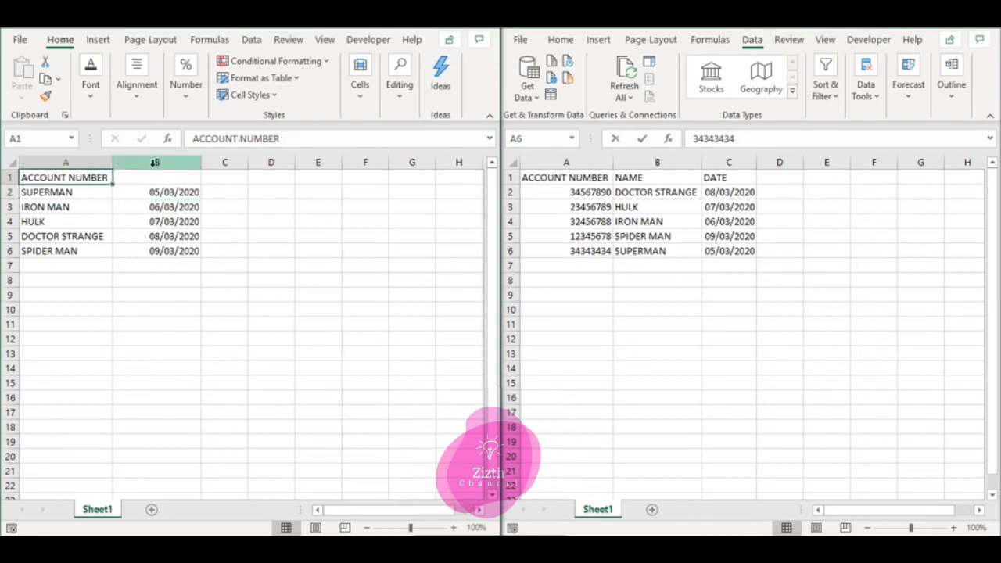
{"action": "type", "text": "NAME"}
{"action": "key", "text": "Return"}
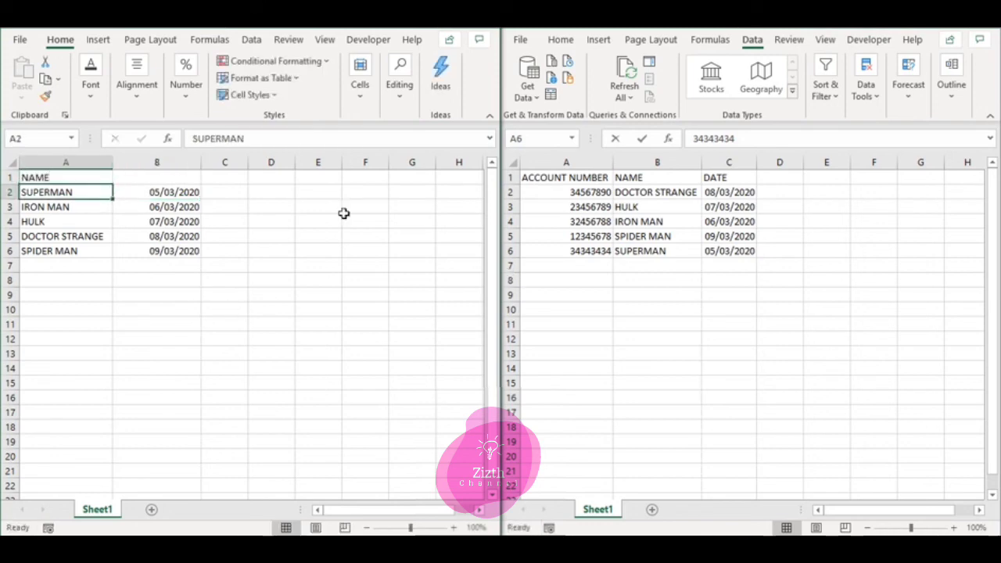
Change Book2's DOCTOR STRANGE to DOCTORSTRANGE so Book1's B5 shows #N/A
{"action": "left_click", "coordinate": [688, 192]}
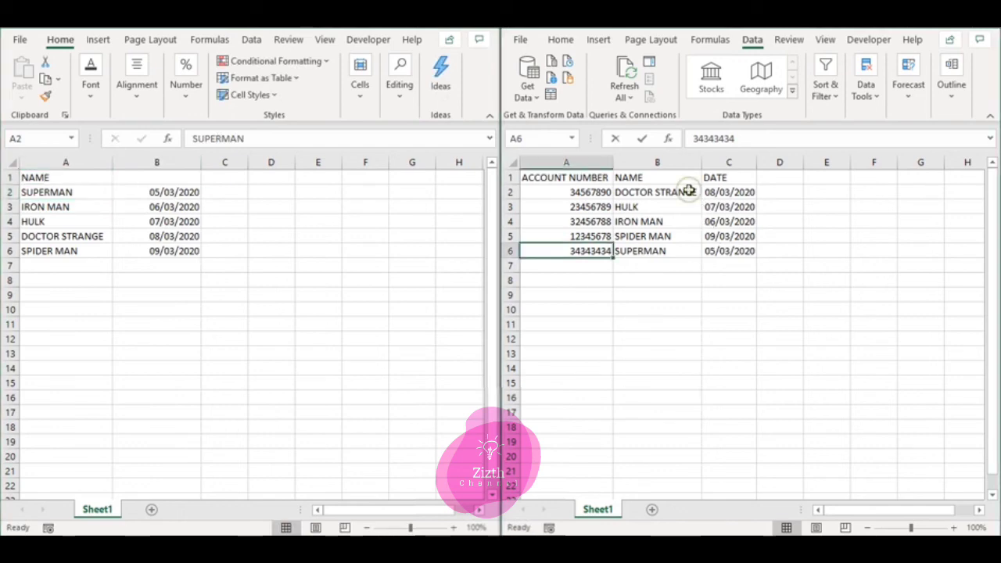
{"action": "left_click", "coordinate": [639, 191]}
{"action": "left_click", "coordinate": [733, 138]}
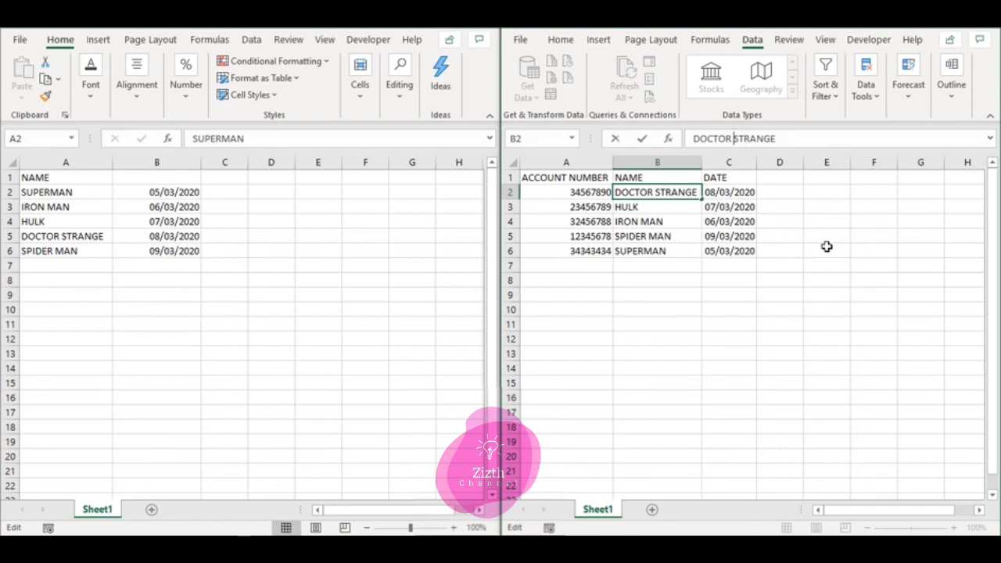
{"action": "key", "text": "BackSpace"}
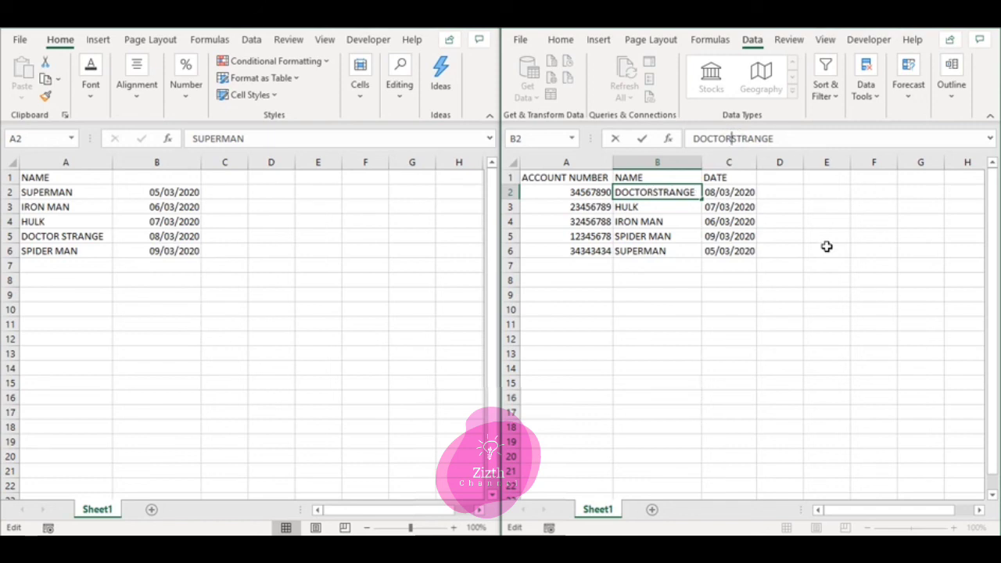
{"action": "key", "text": "Return"}
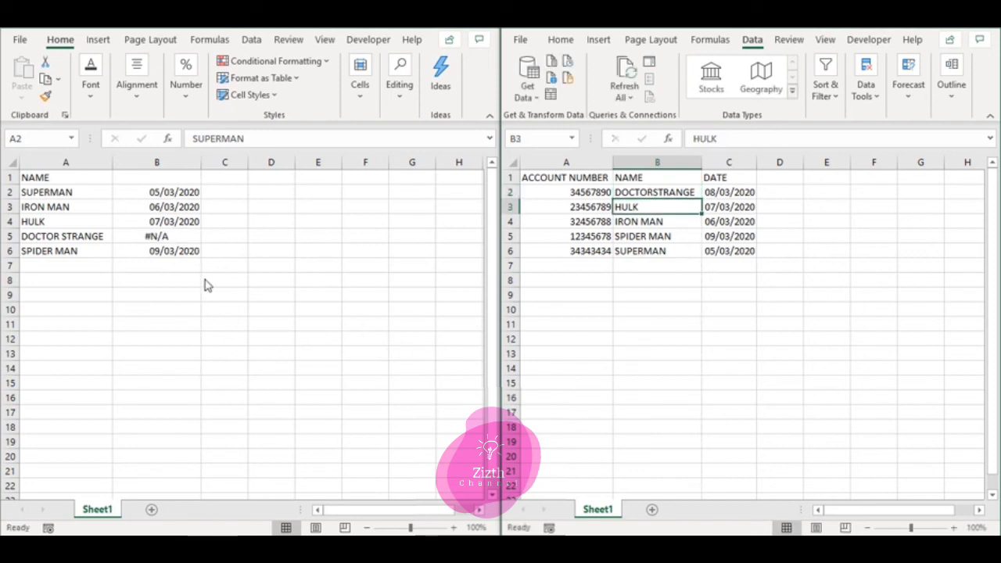
{"action": "left_click", "coordinate": [49, 236]}
{"action": "left_click", "coordinate": [152, 235]}
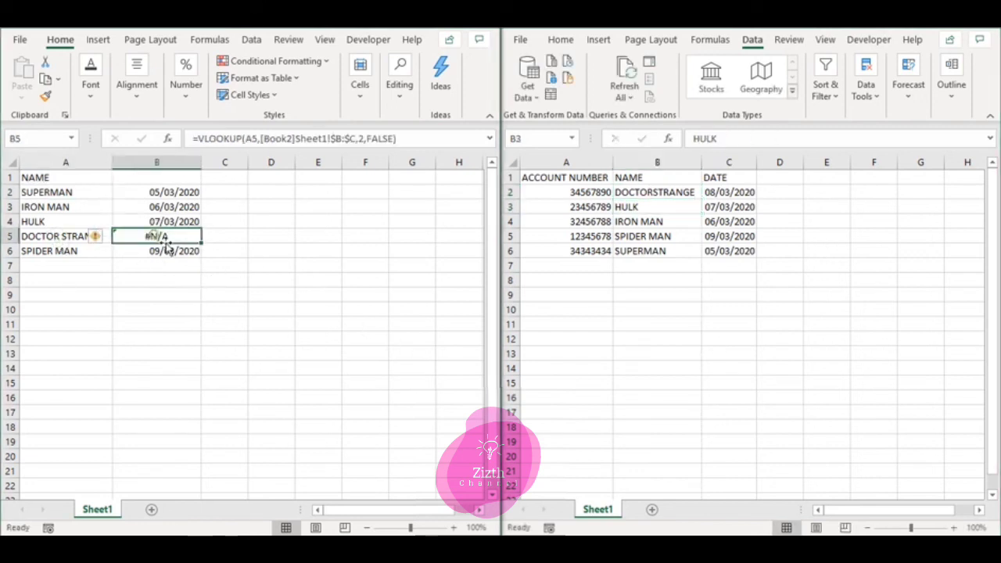